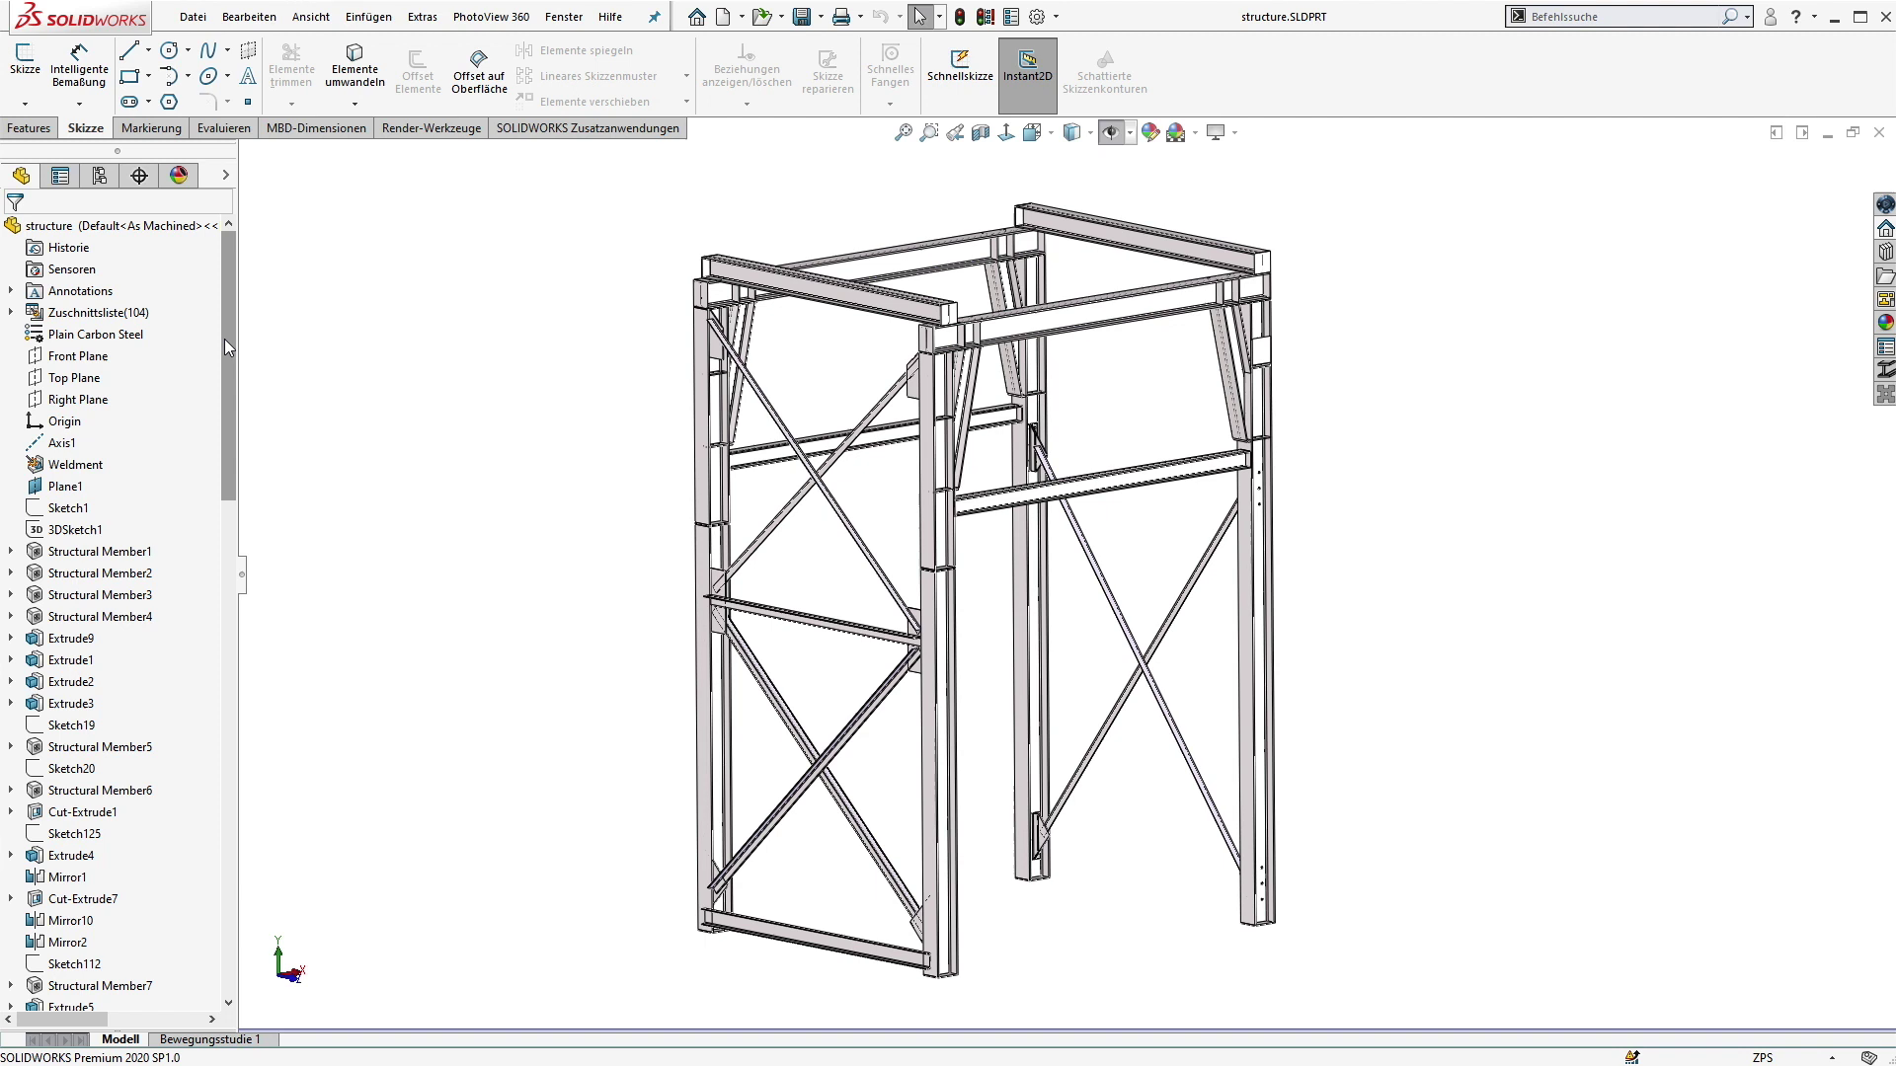
Step: Create assembly Baugr1 from the structure part, placing the weldment frame as its first component
drag(223, 339, 244, 282)
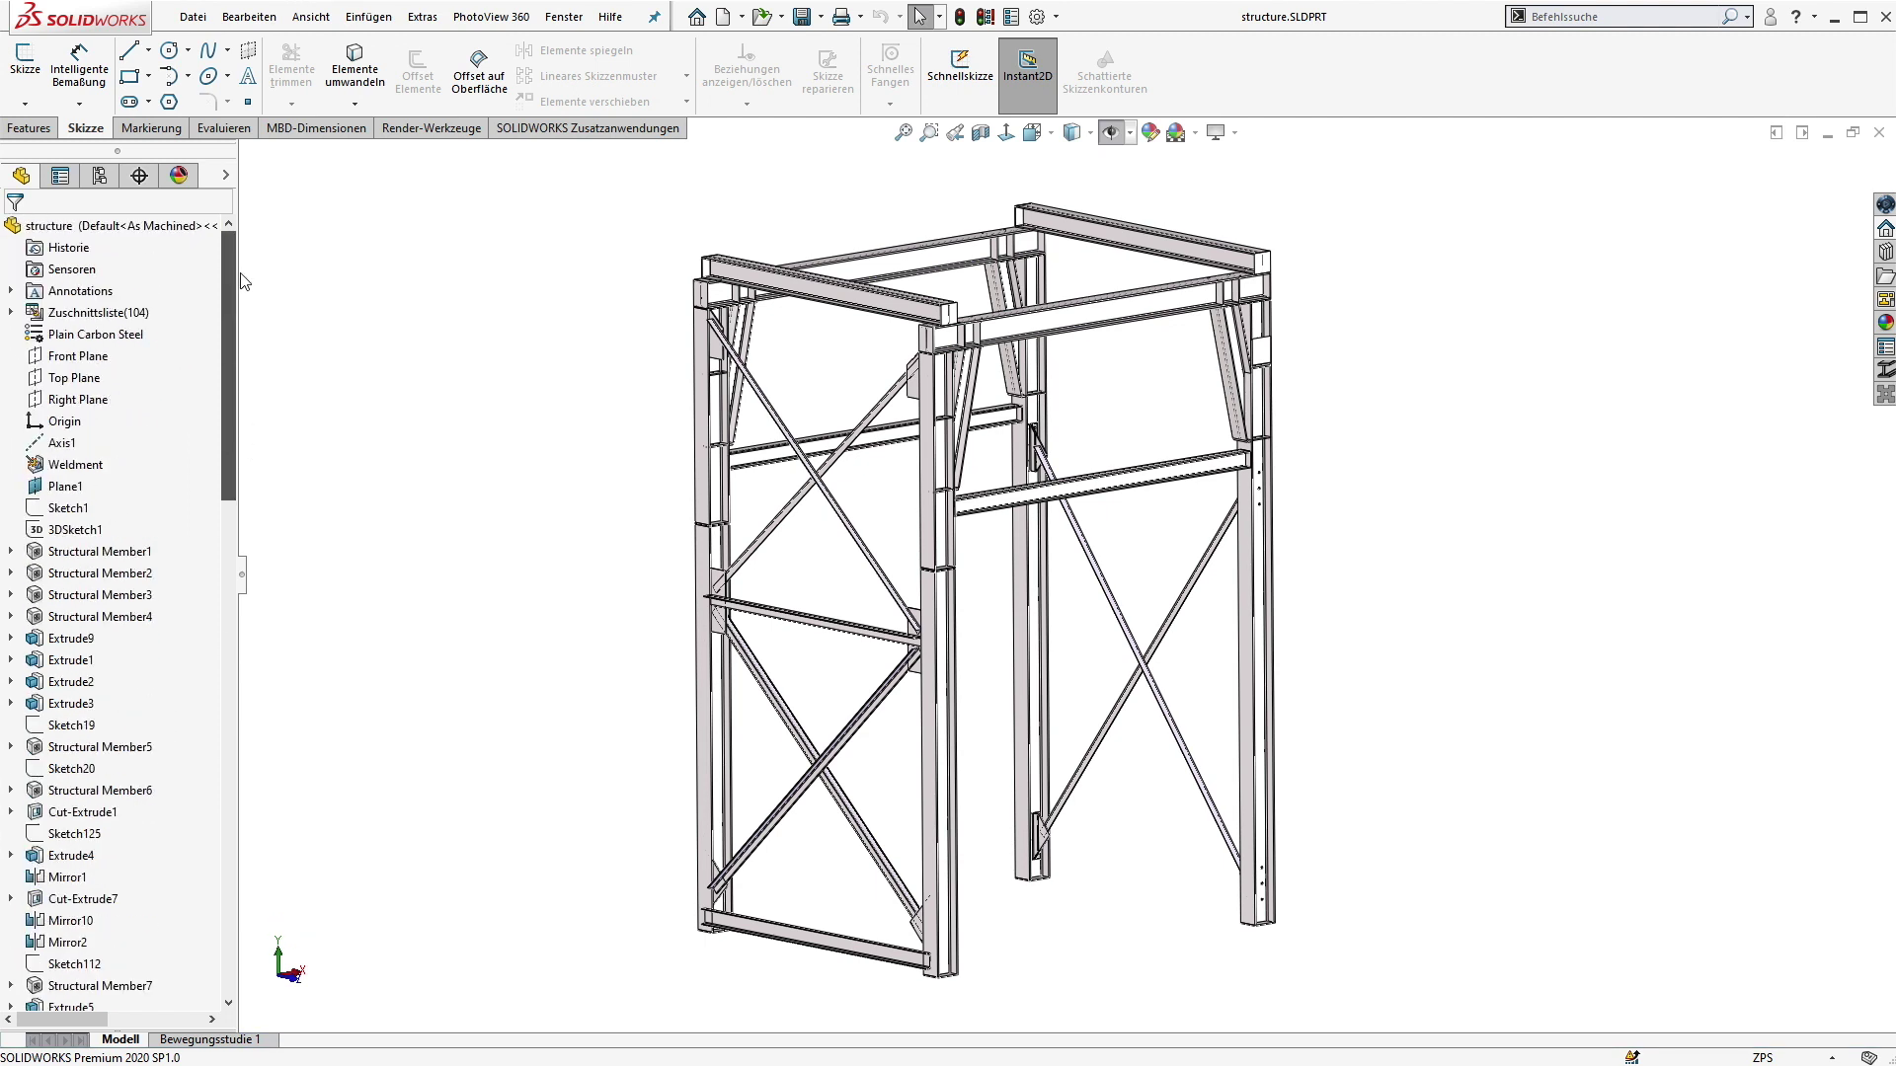
click(192, 17)
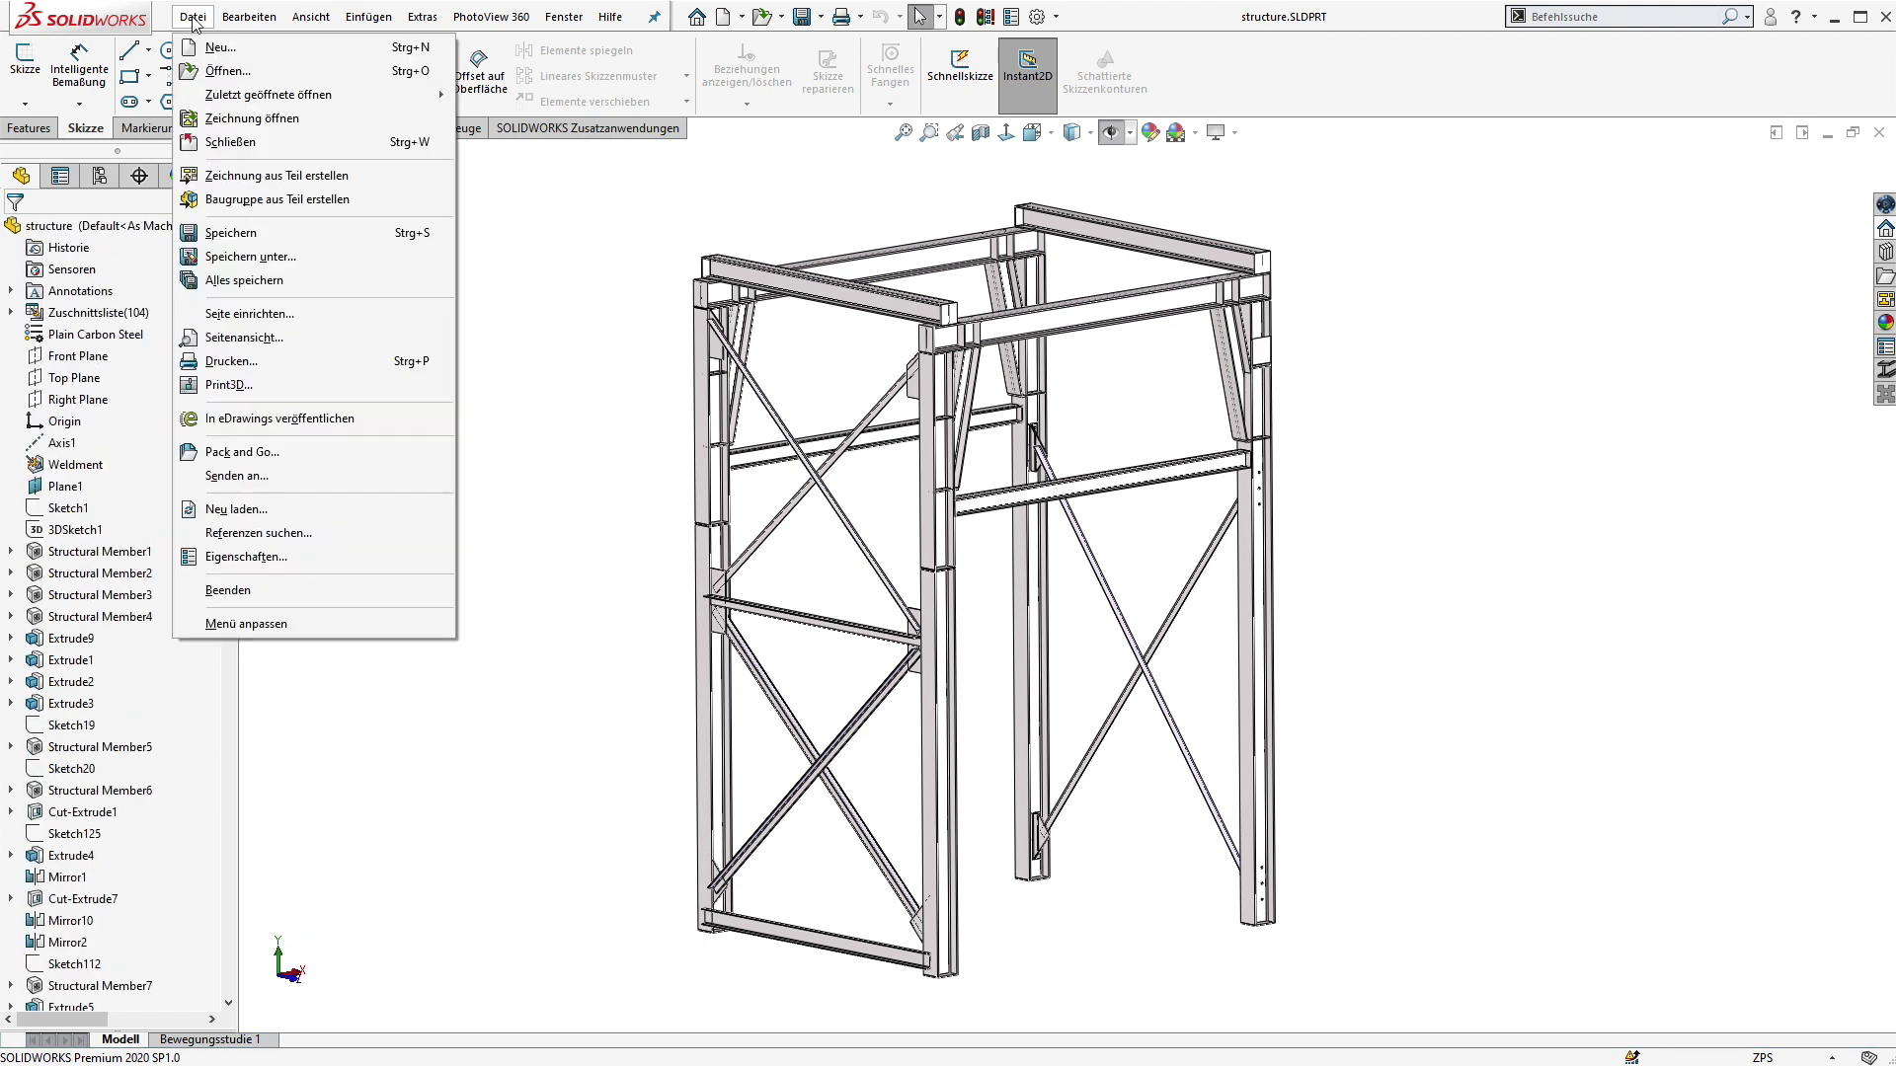
click(276, 199)
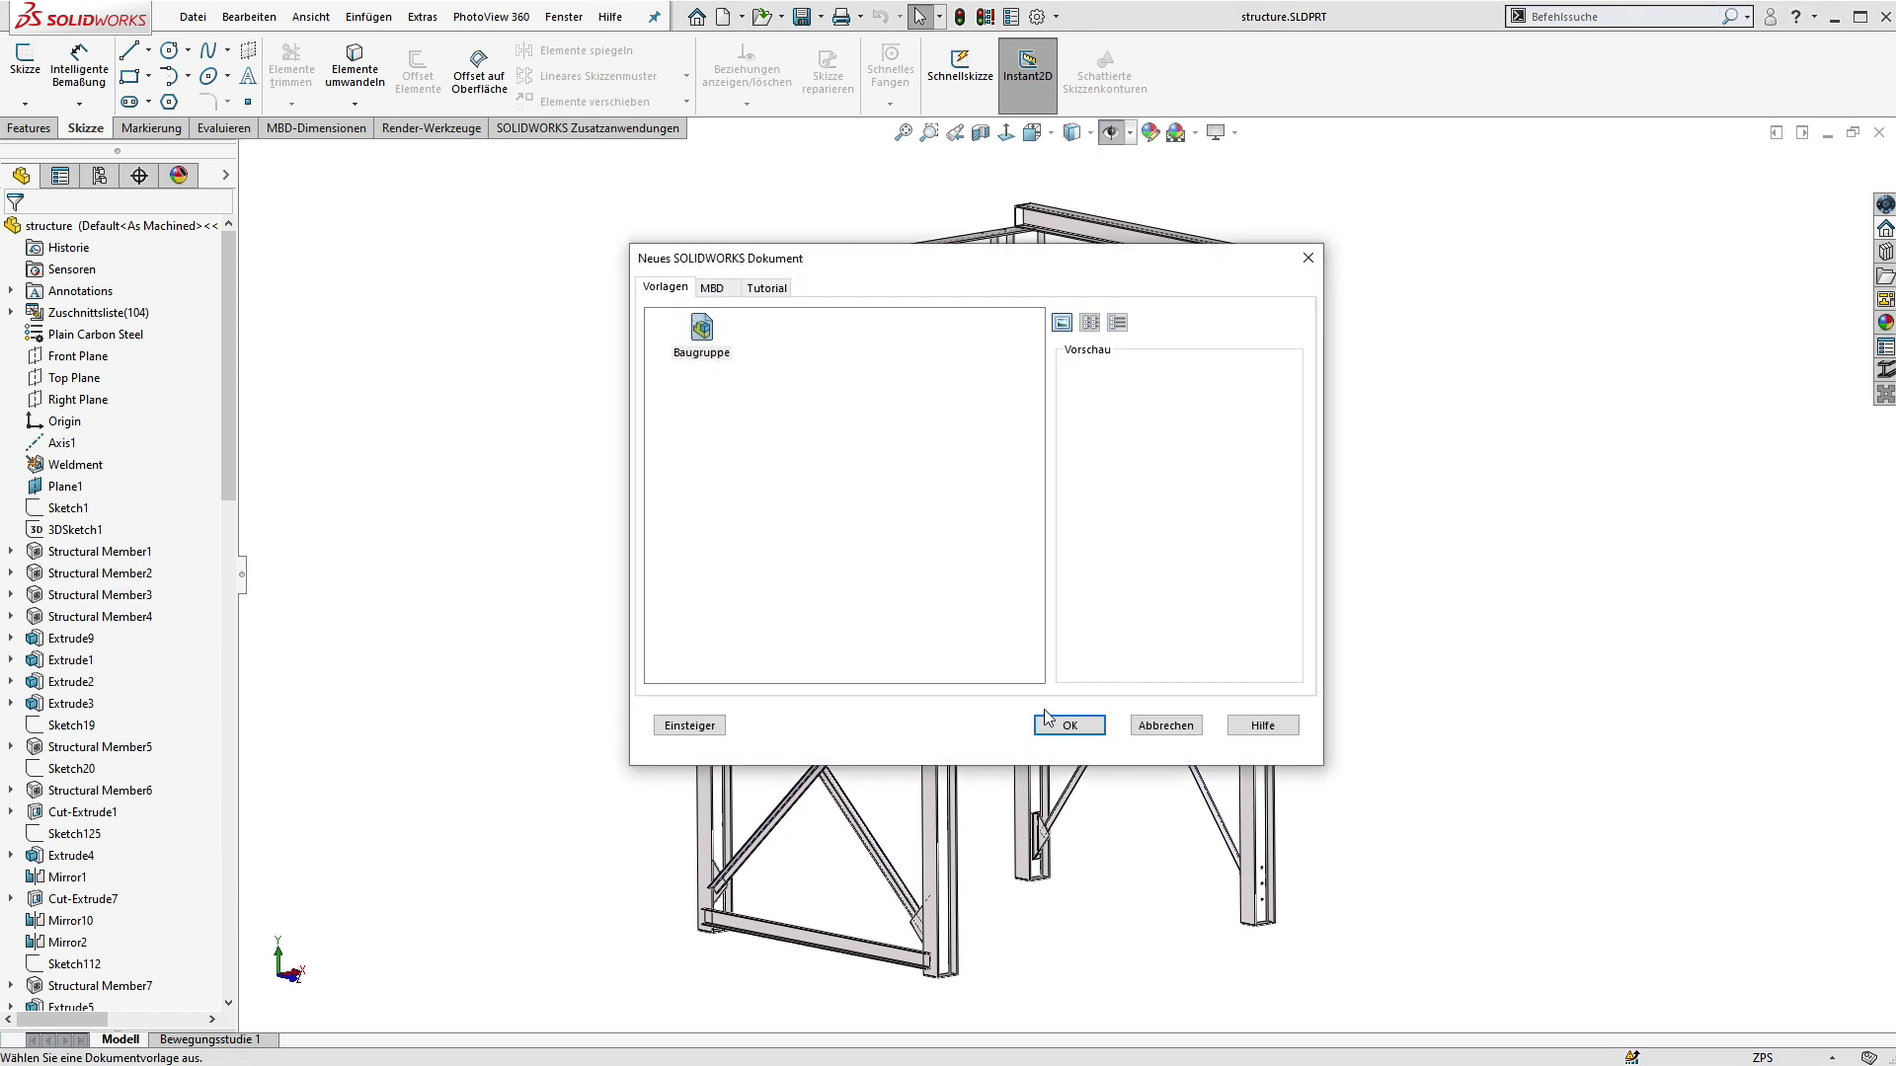
click(1050, 722)
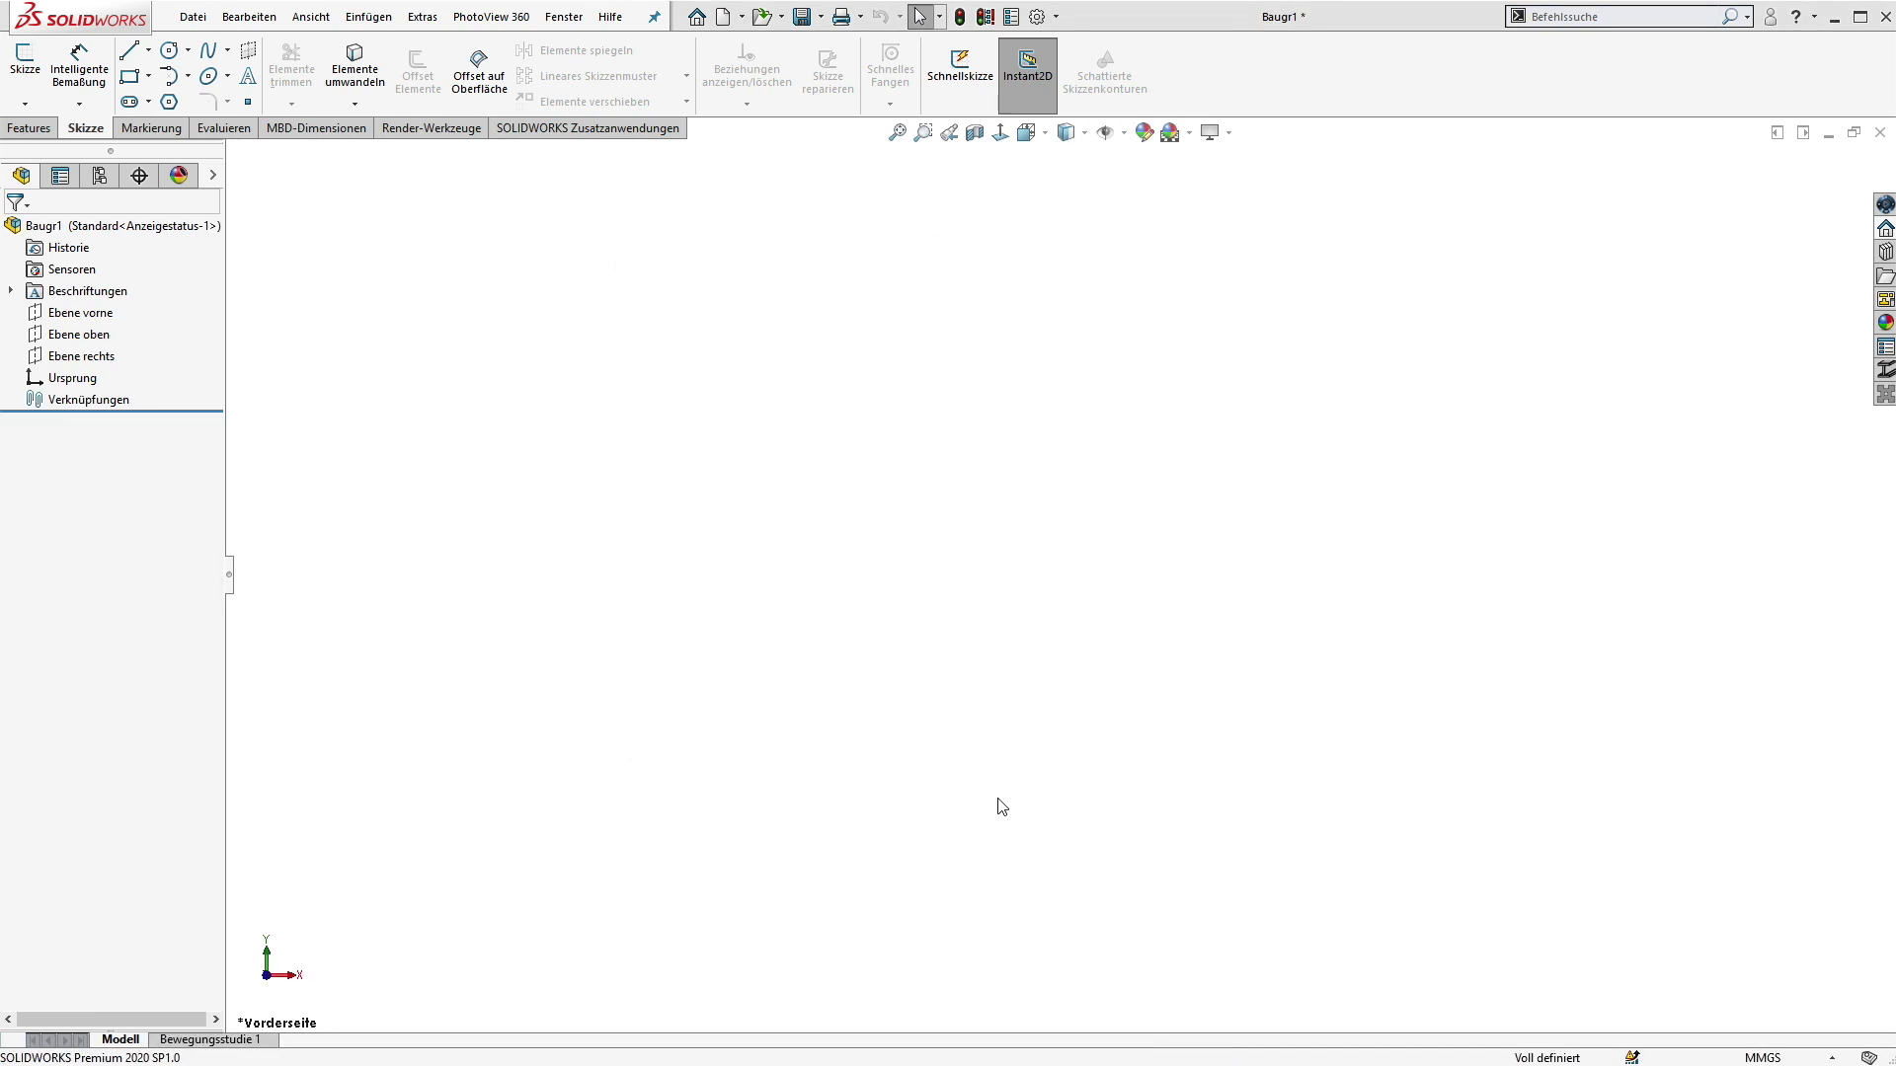
click(934, 667)
key(ctrl+7)
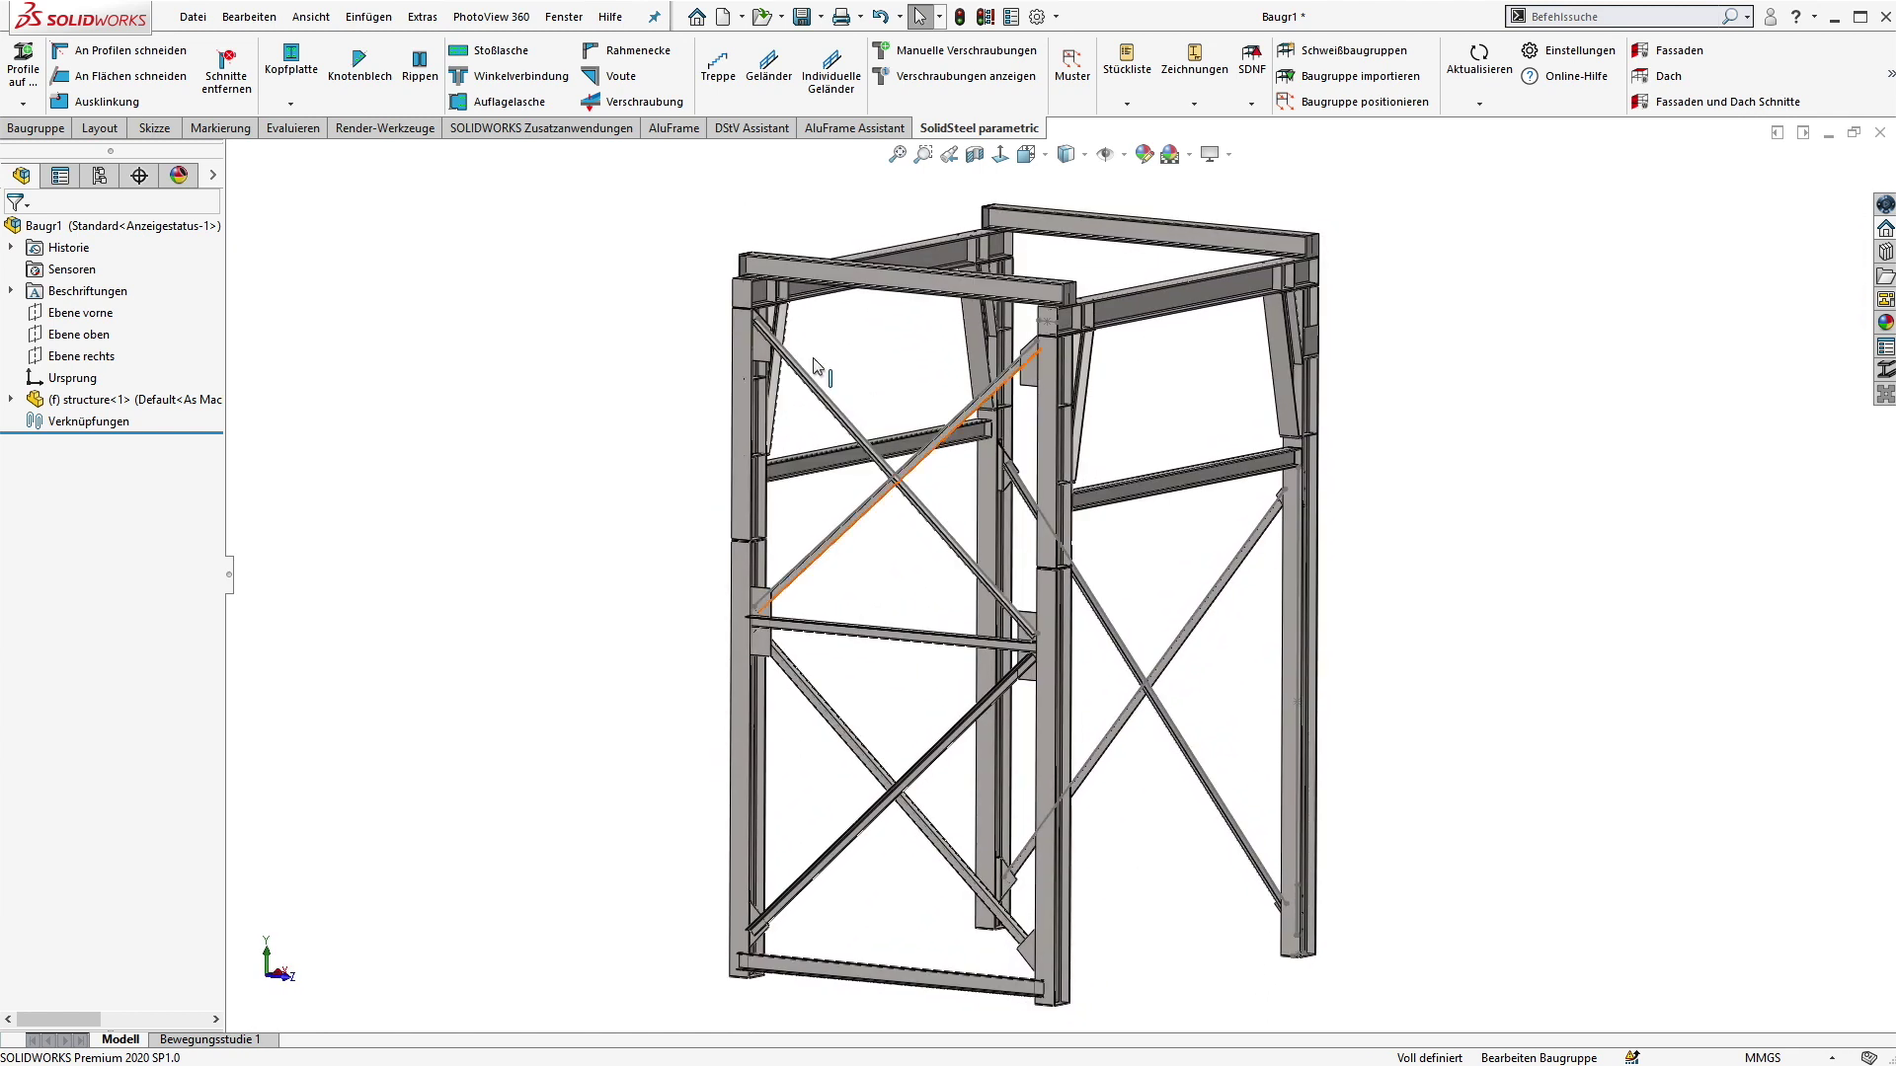
Step: Run the DStV Assistant's Schnellstart für Baugruppe on Baugr1
click(752, 128)
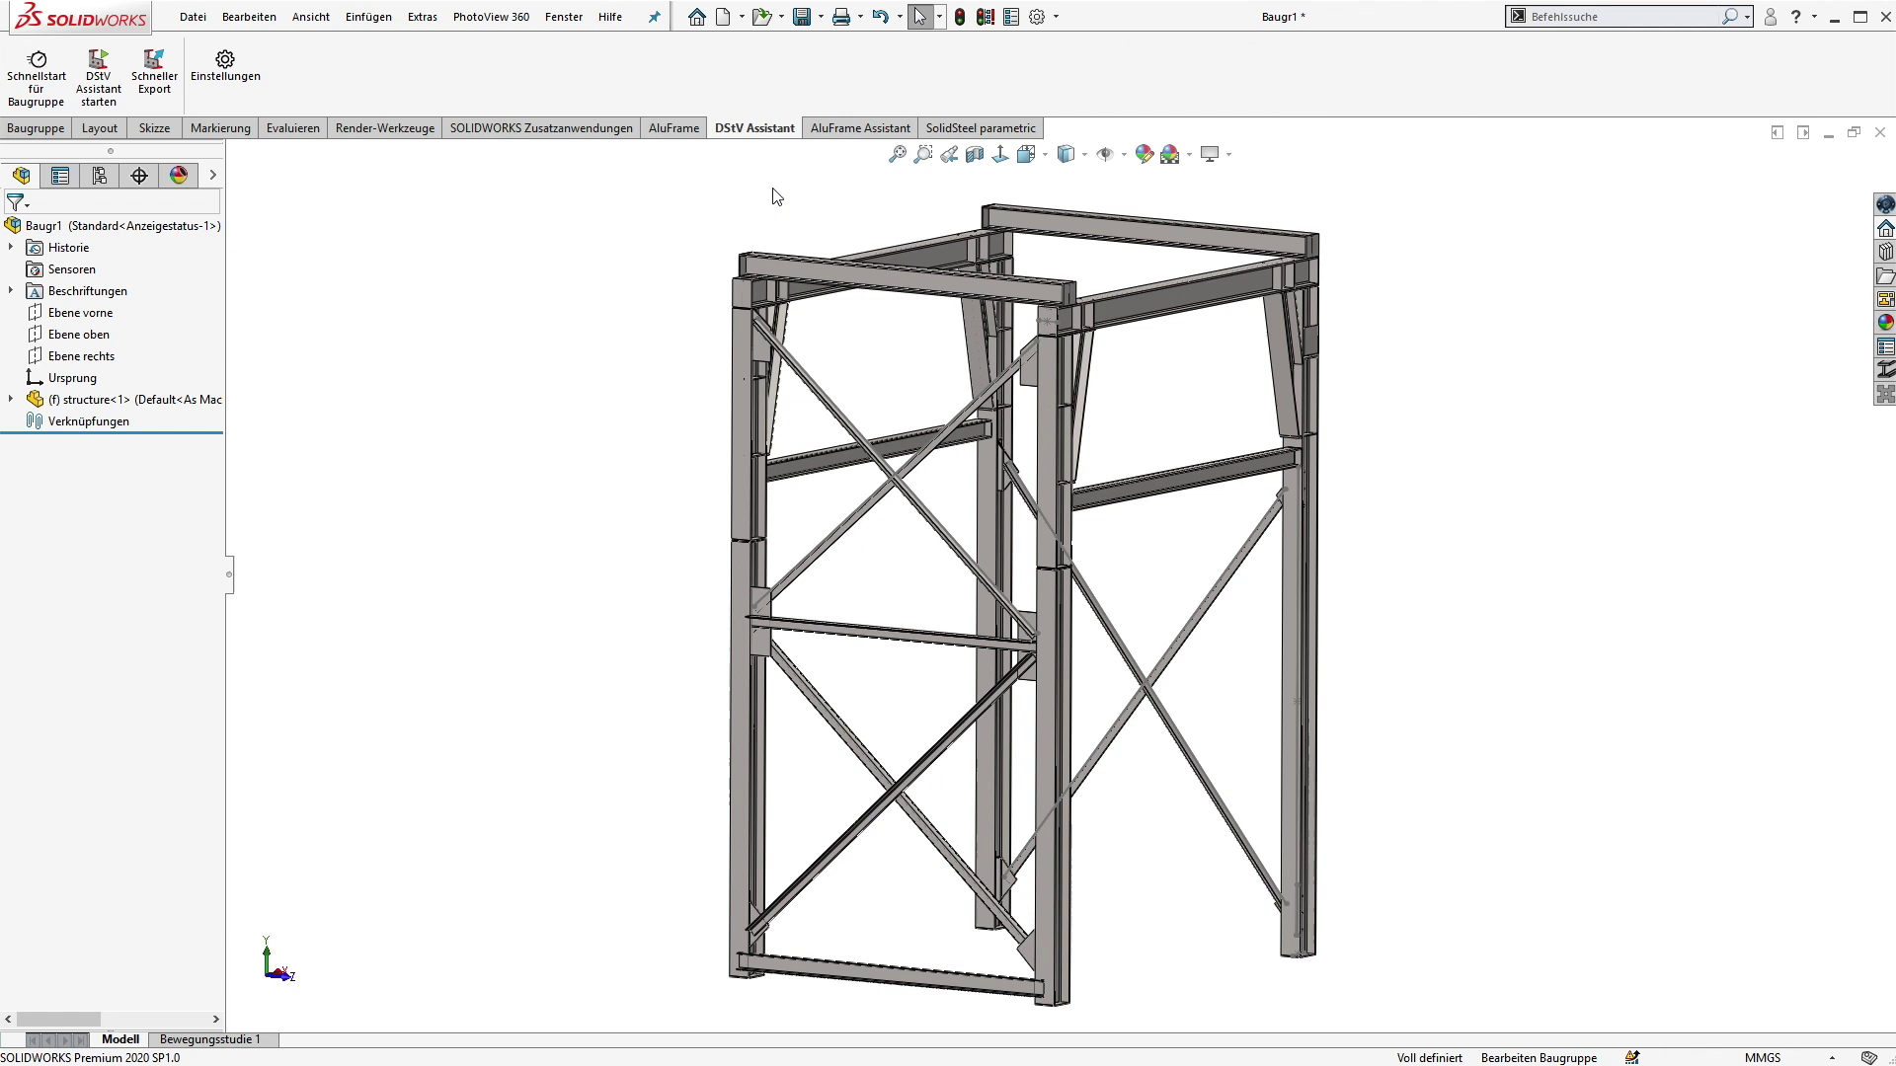
click(37, 74)
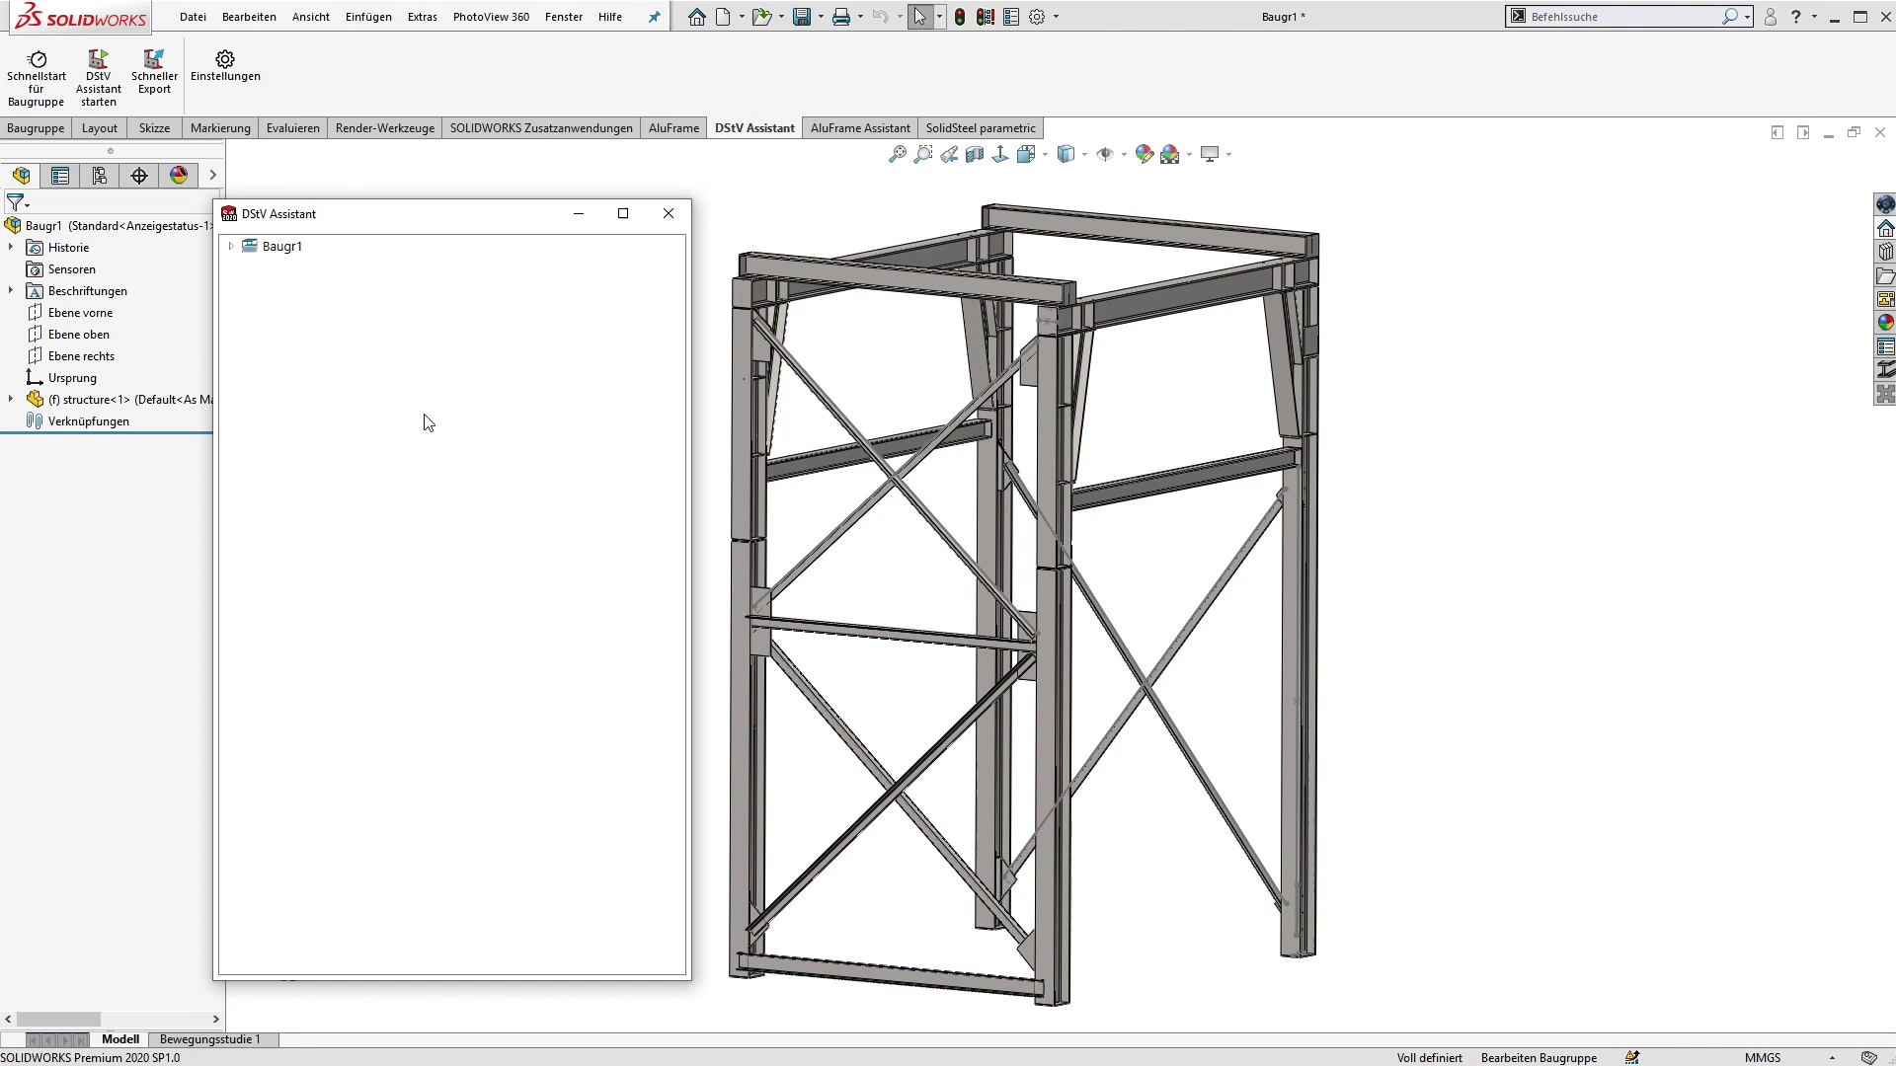
Step: Expand Baugr1's identified bodies and zoom to the B-profile body structure-1 22
drag(377, 221, 395, 196)
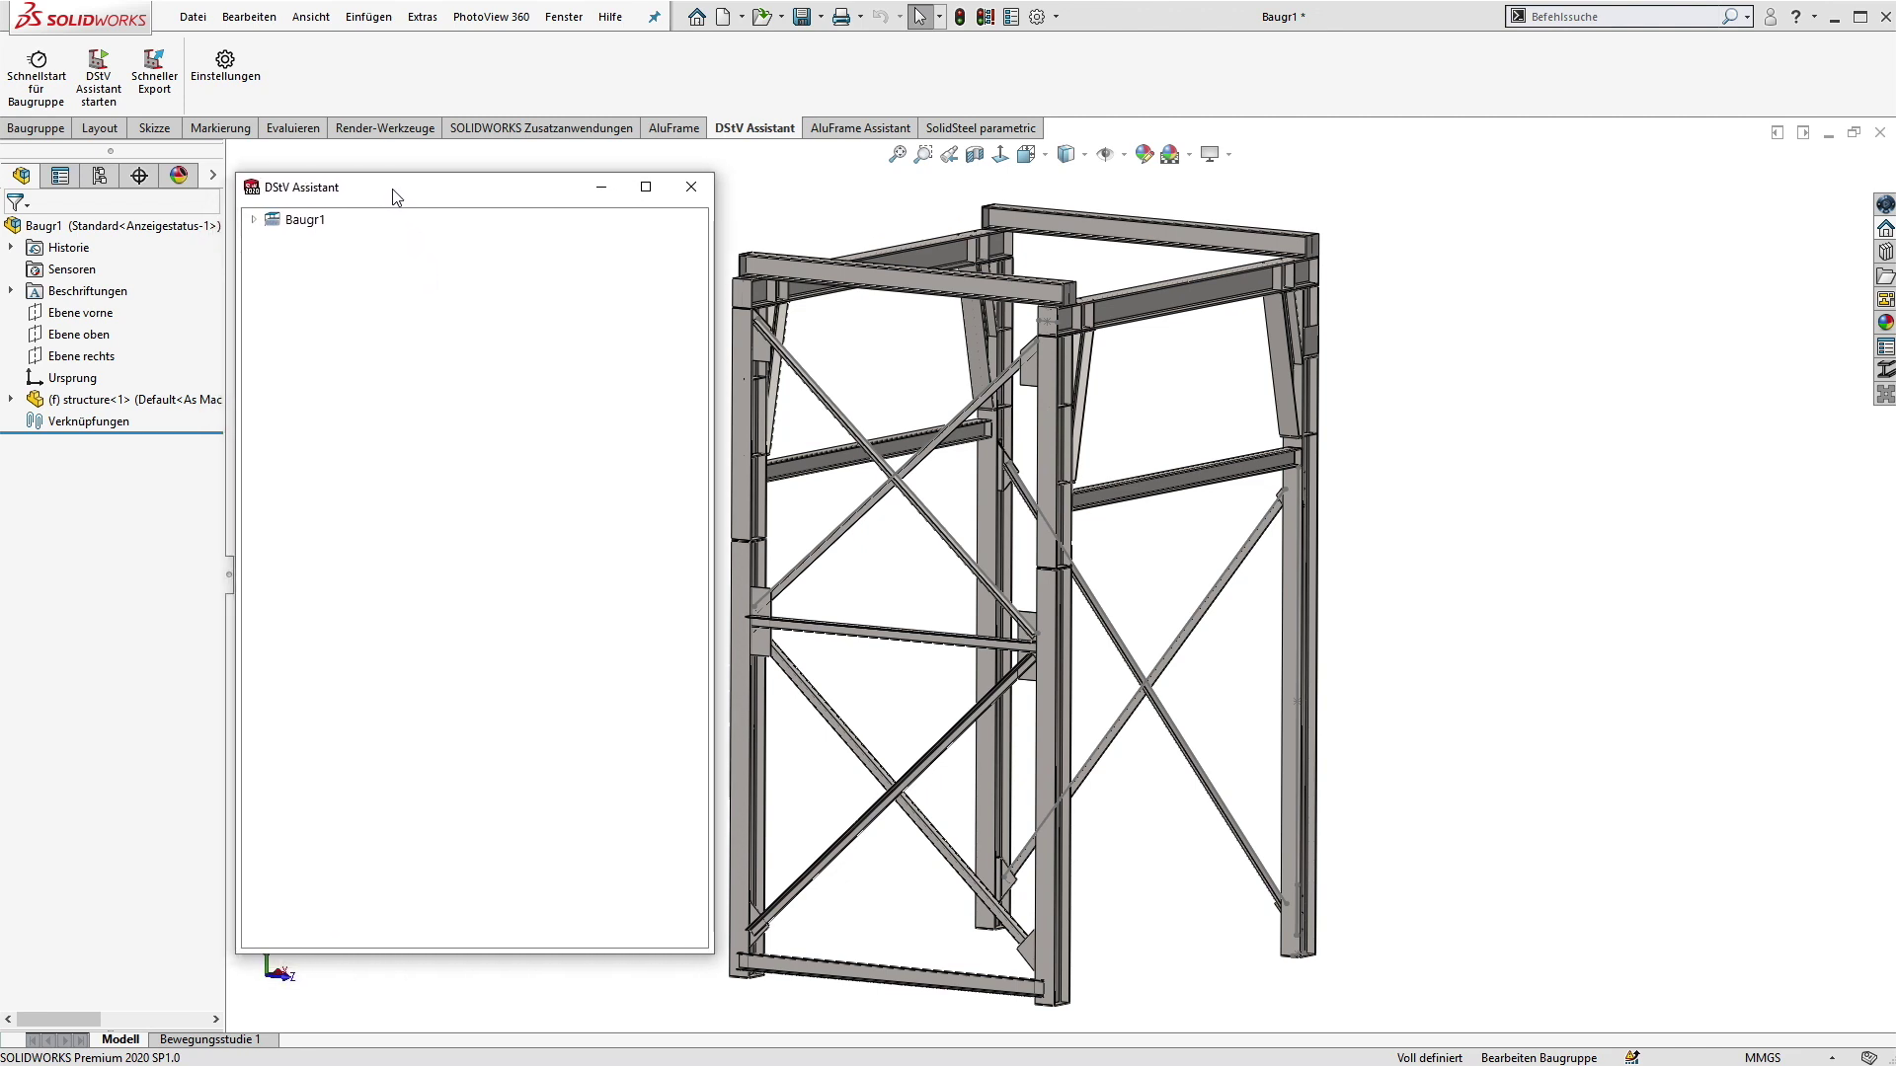
click(254, 220)
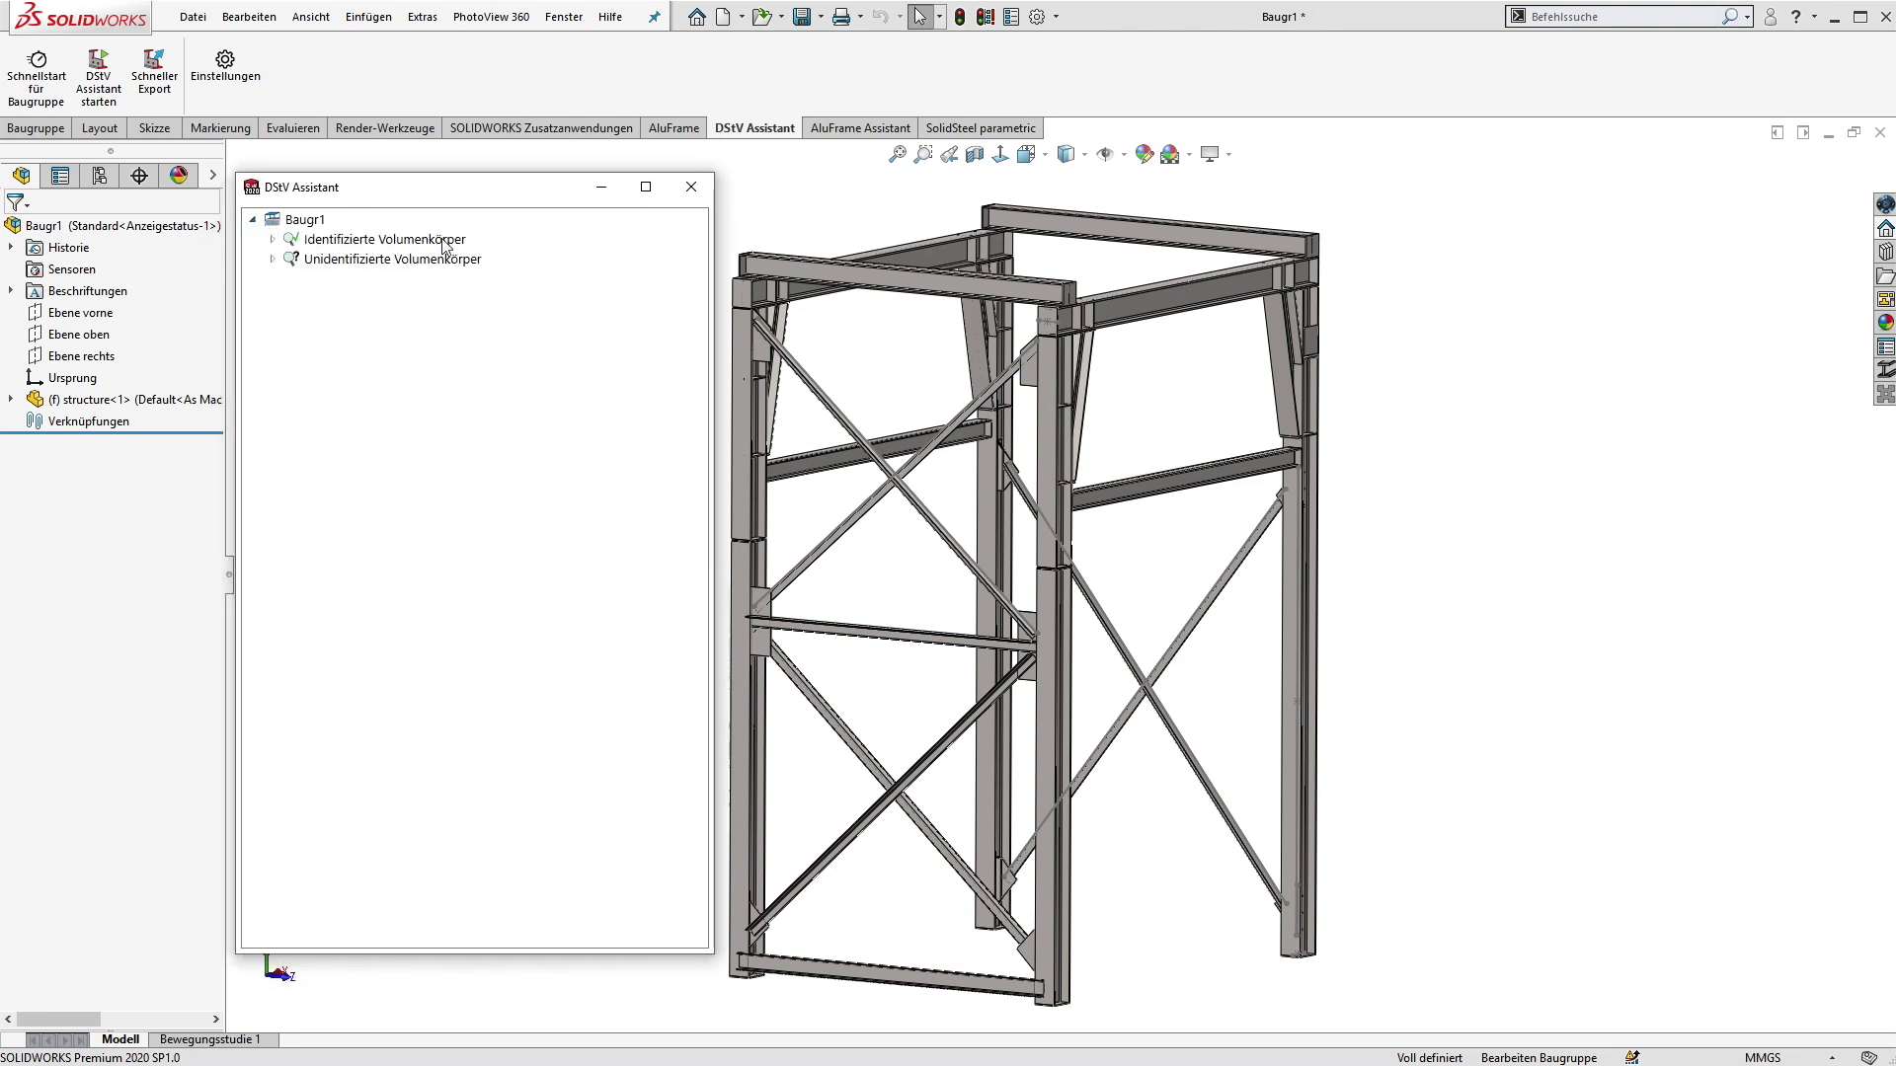
click(272, 239)
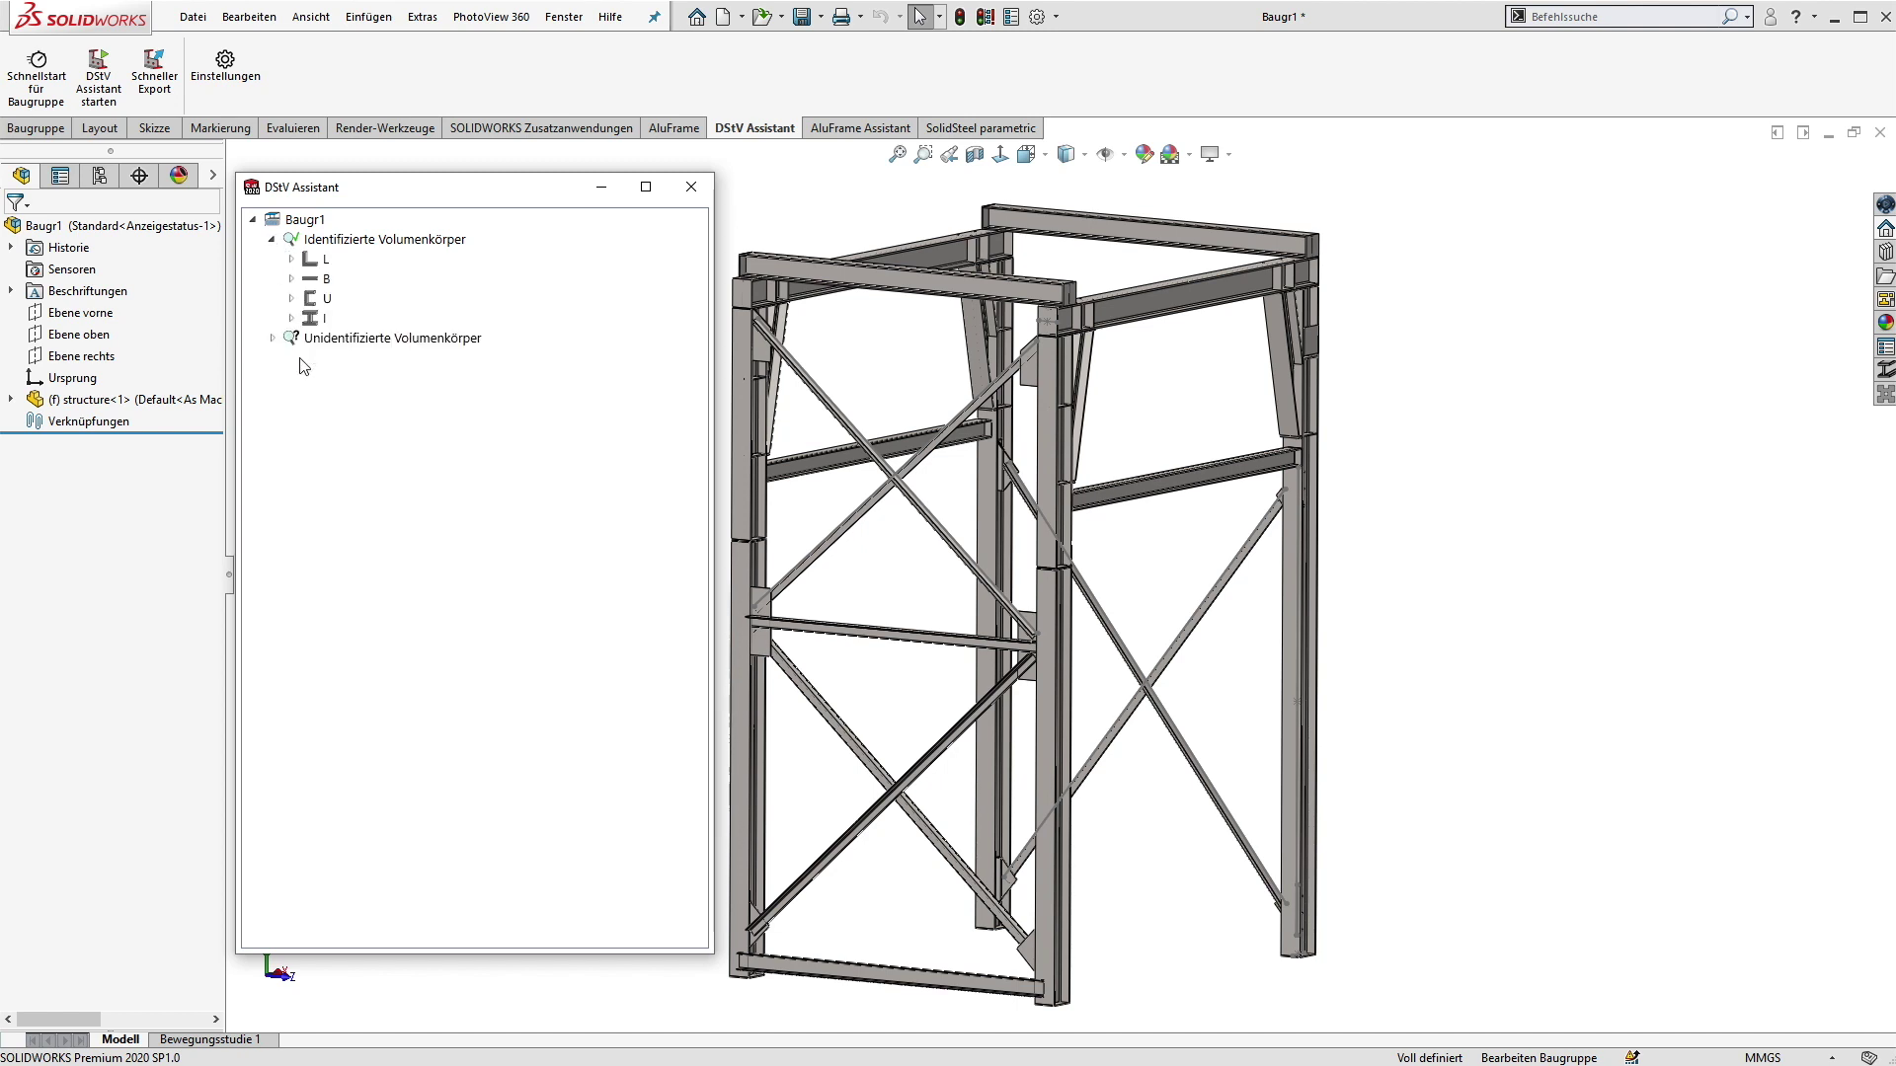
click(291, 279)
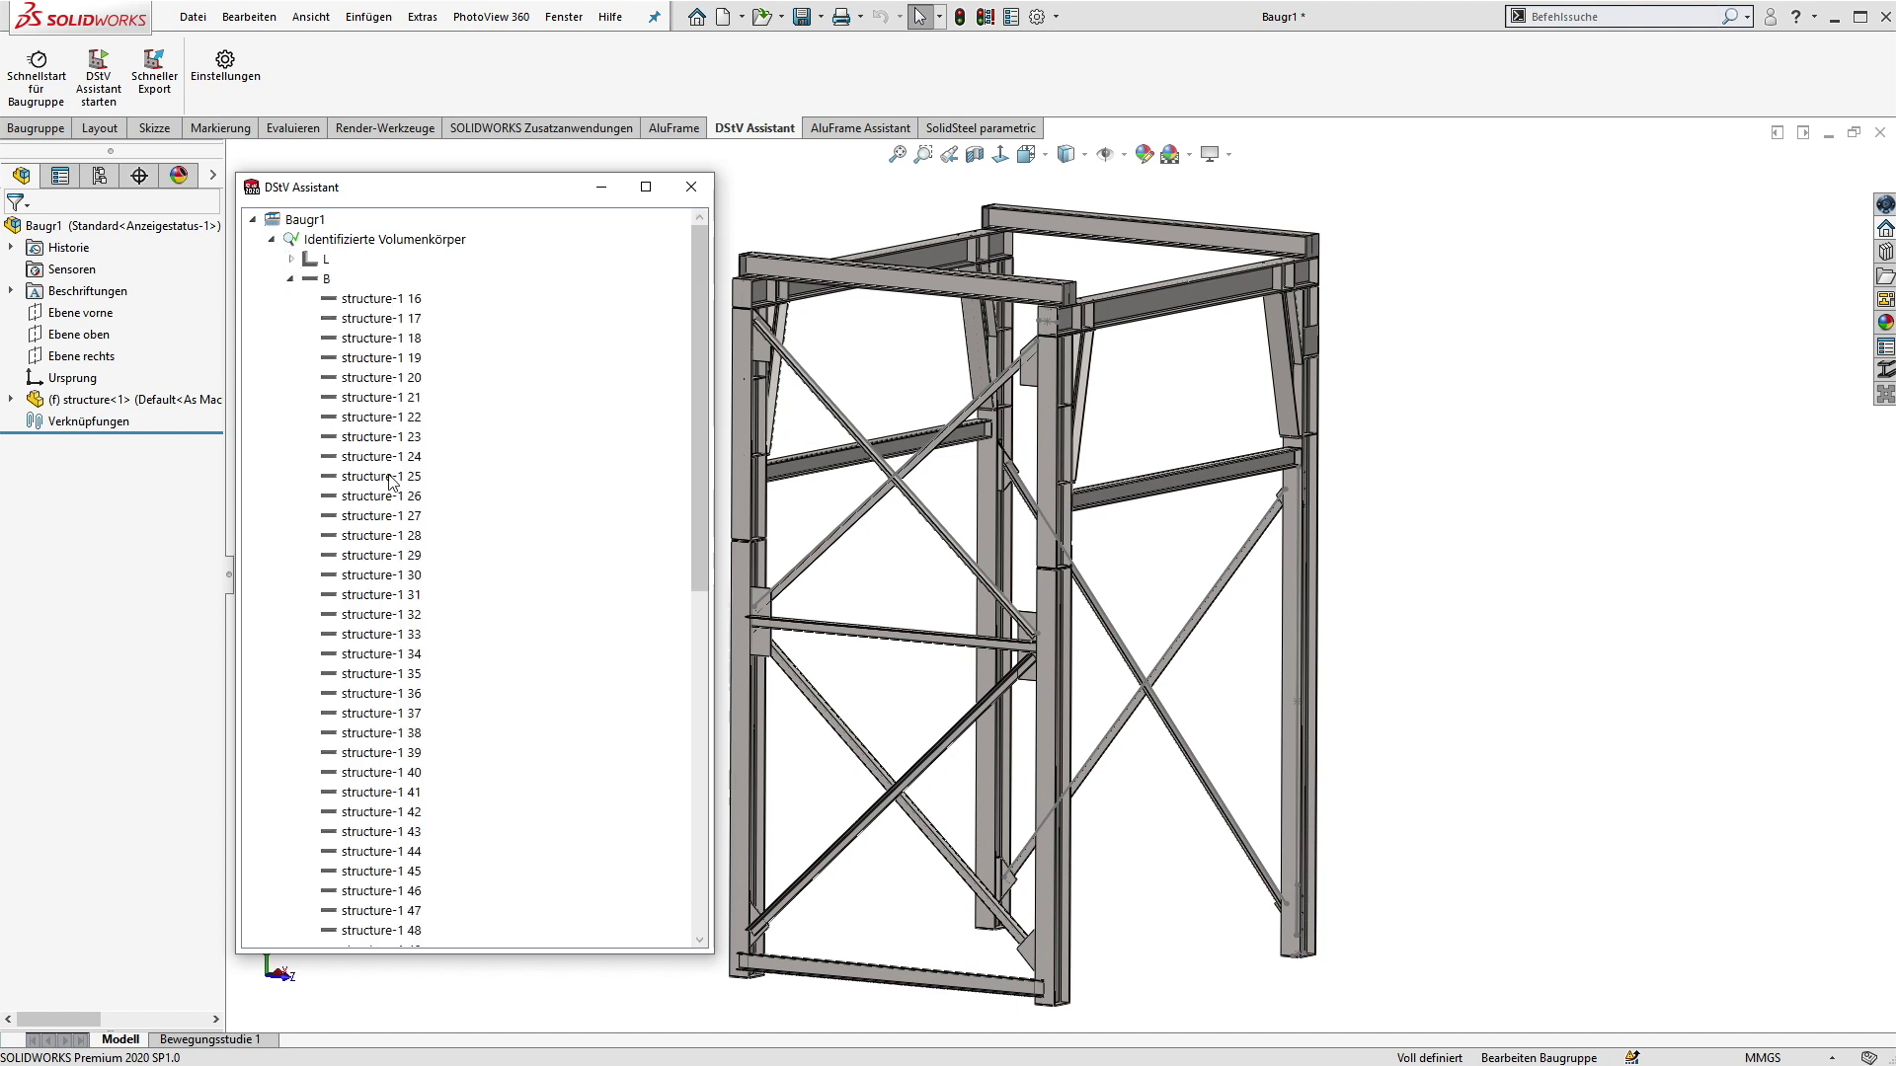
click(388, 423)
right_click(388, 422)
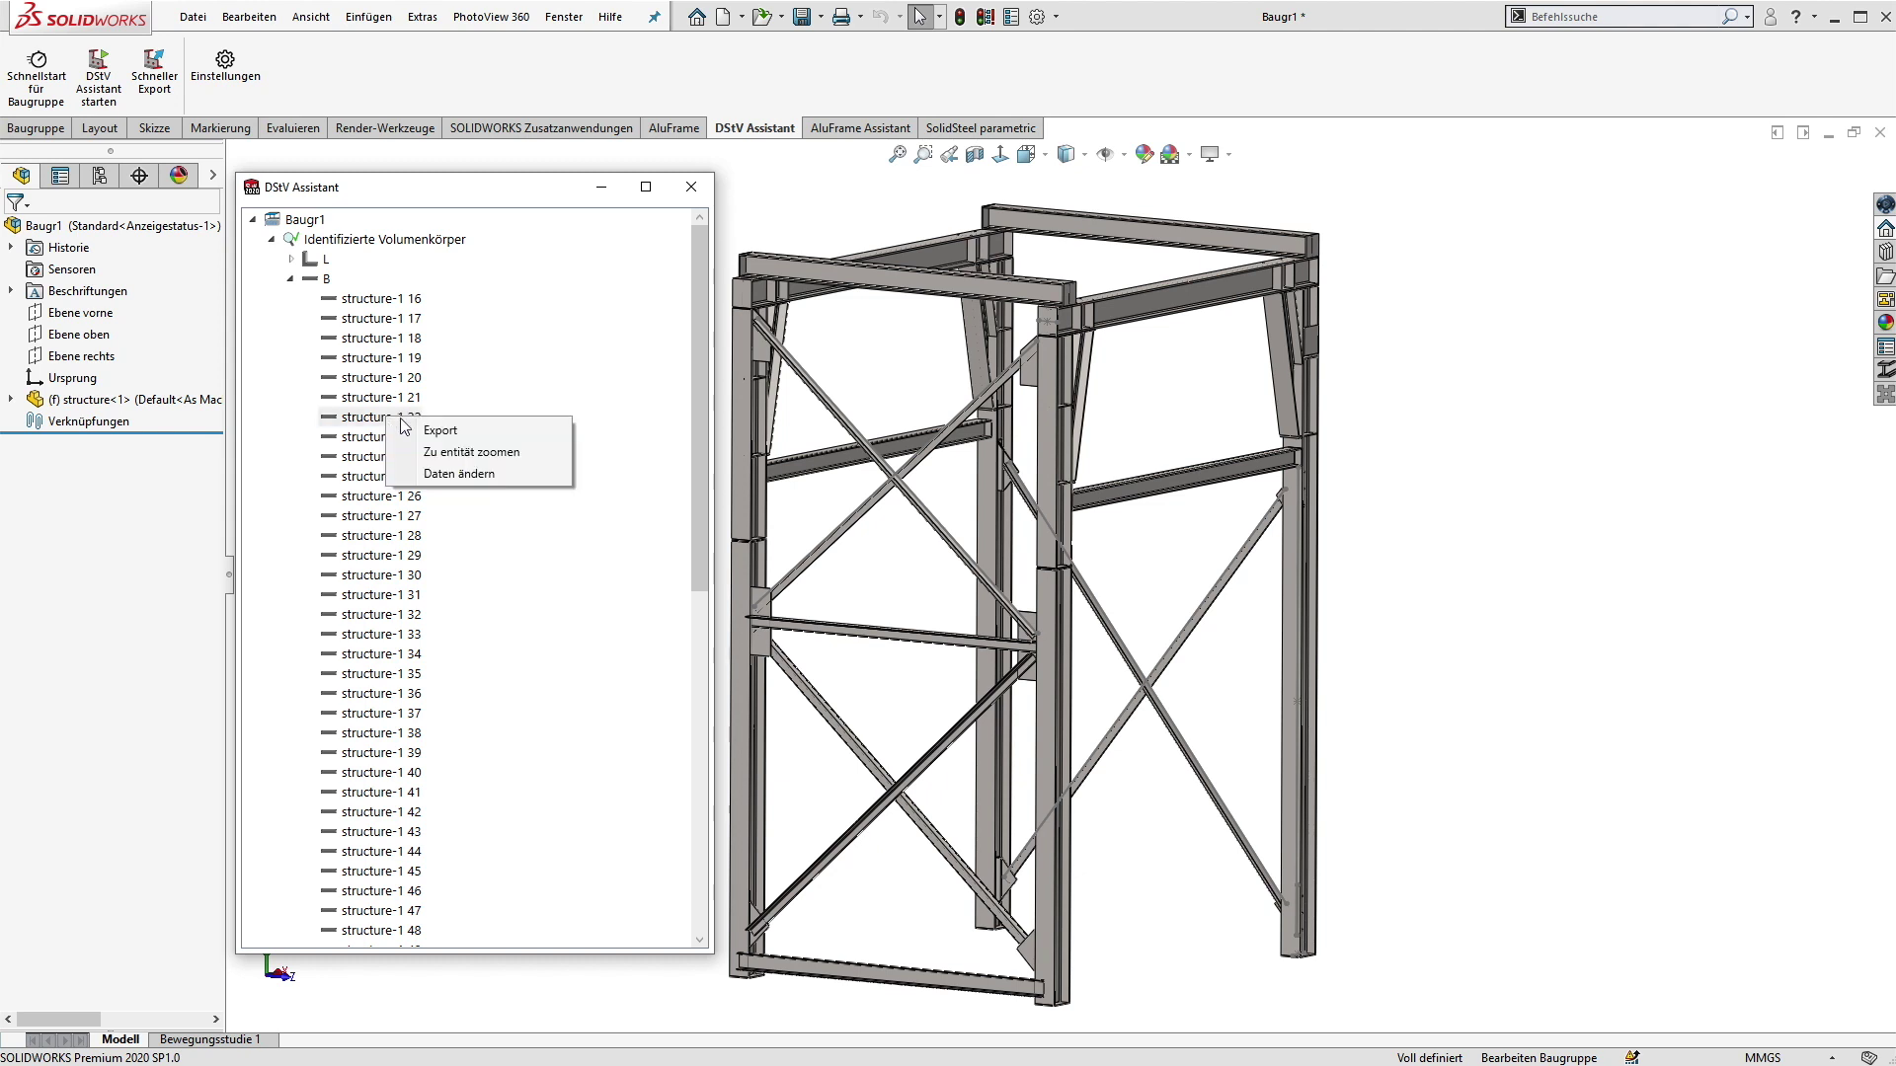
click(438, 456)
click(439, 454)
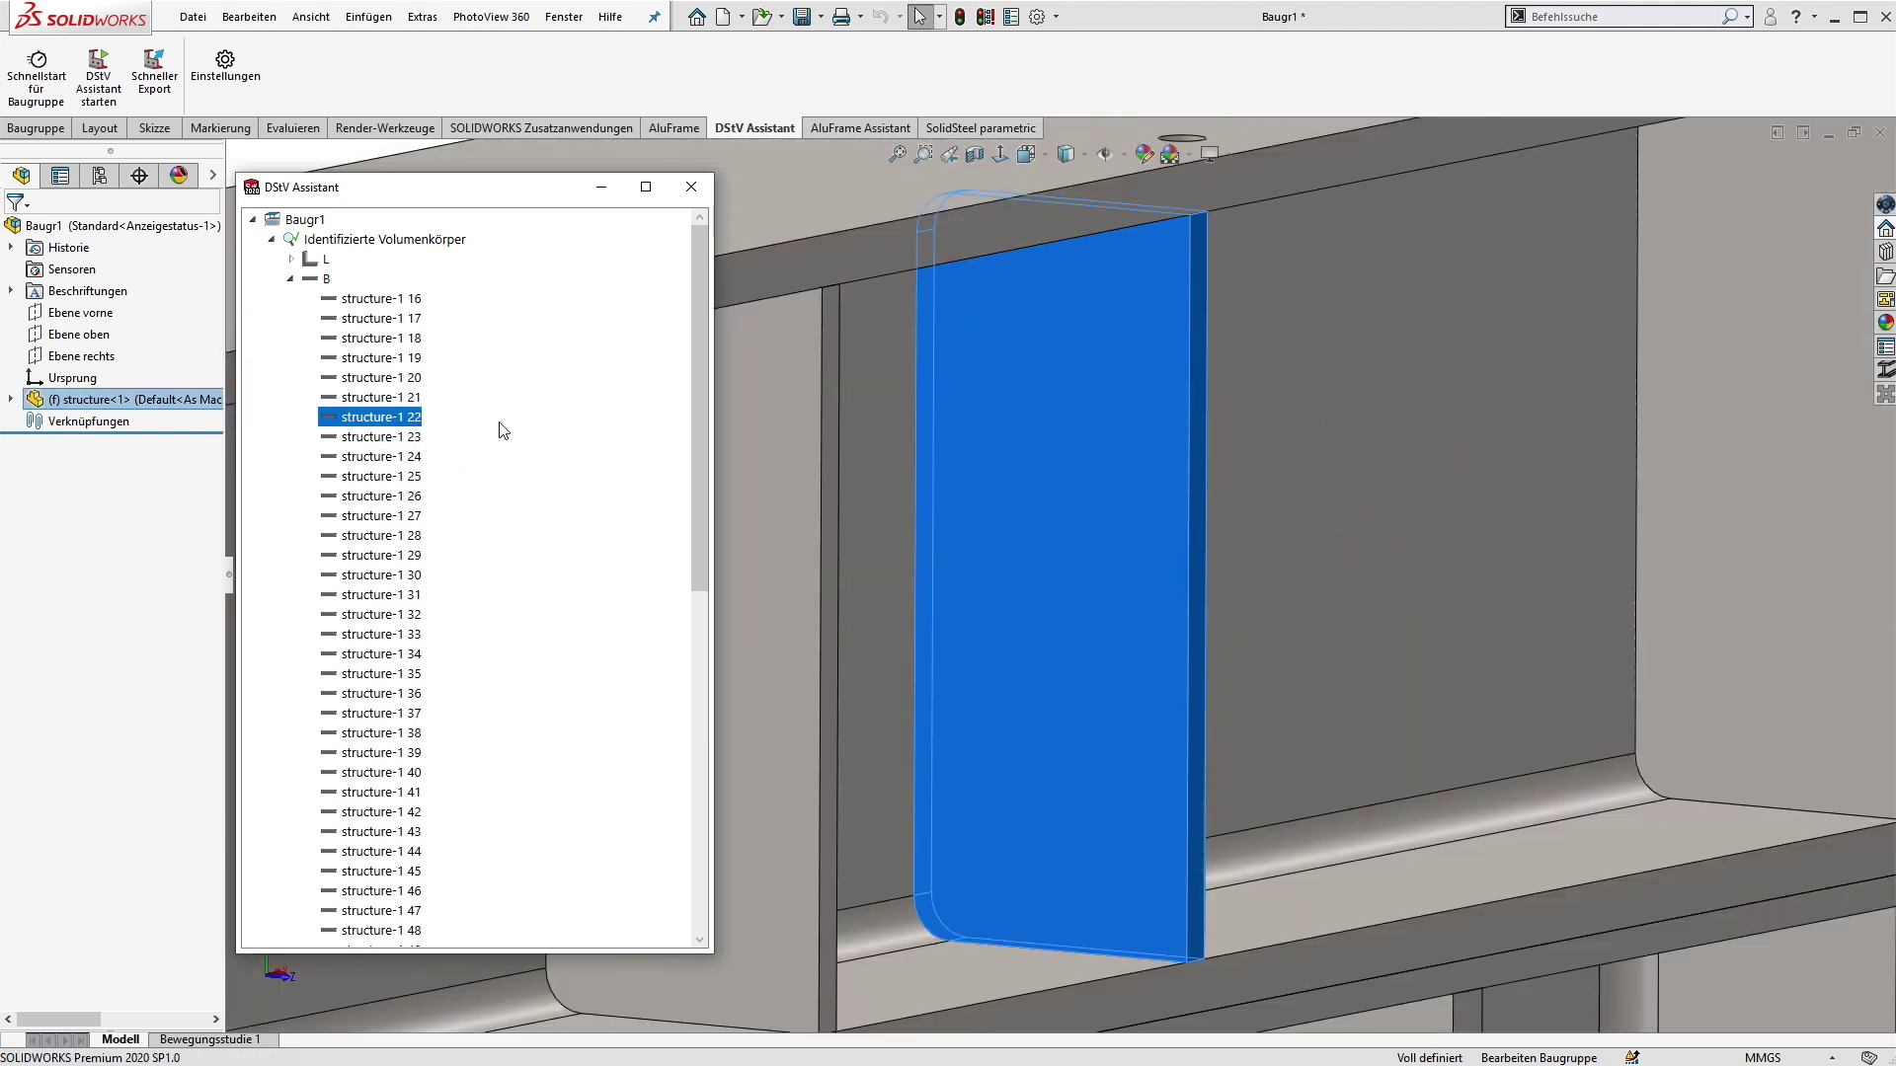
Step: Zoom to L angle structure-1 4 and U channel structure-1 81 from their groups
click(291, 280)
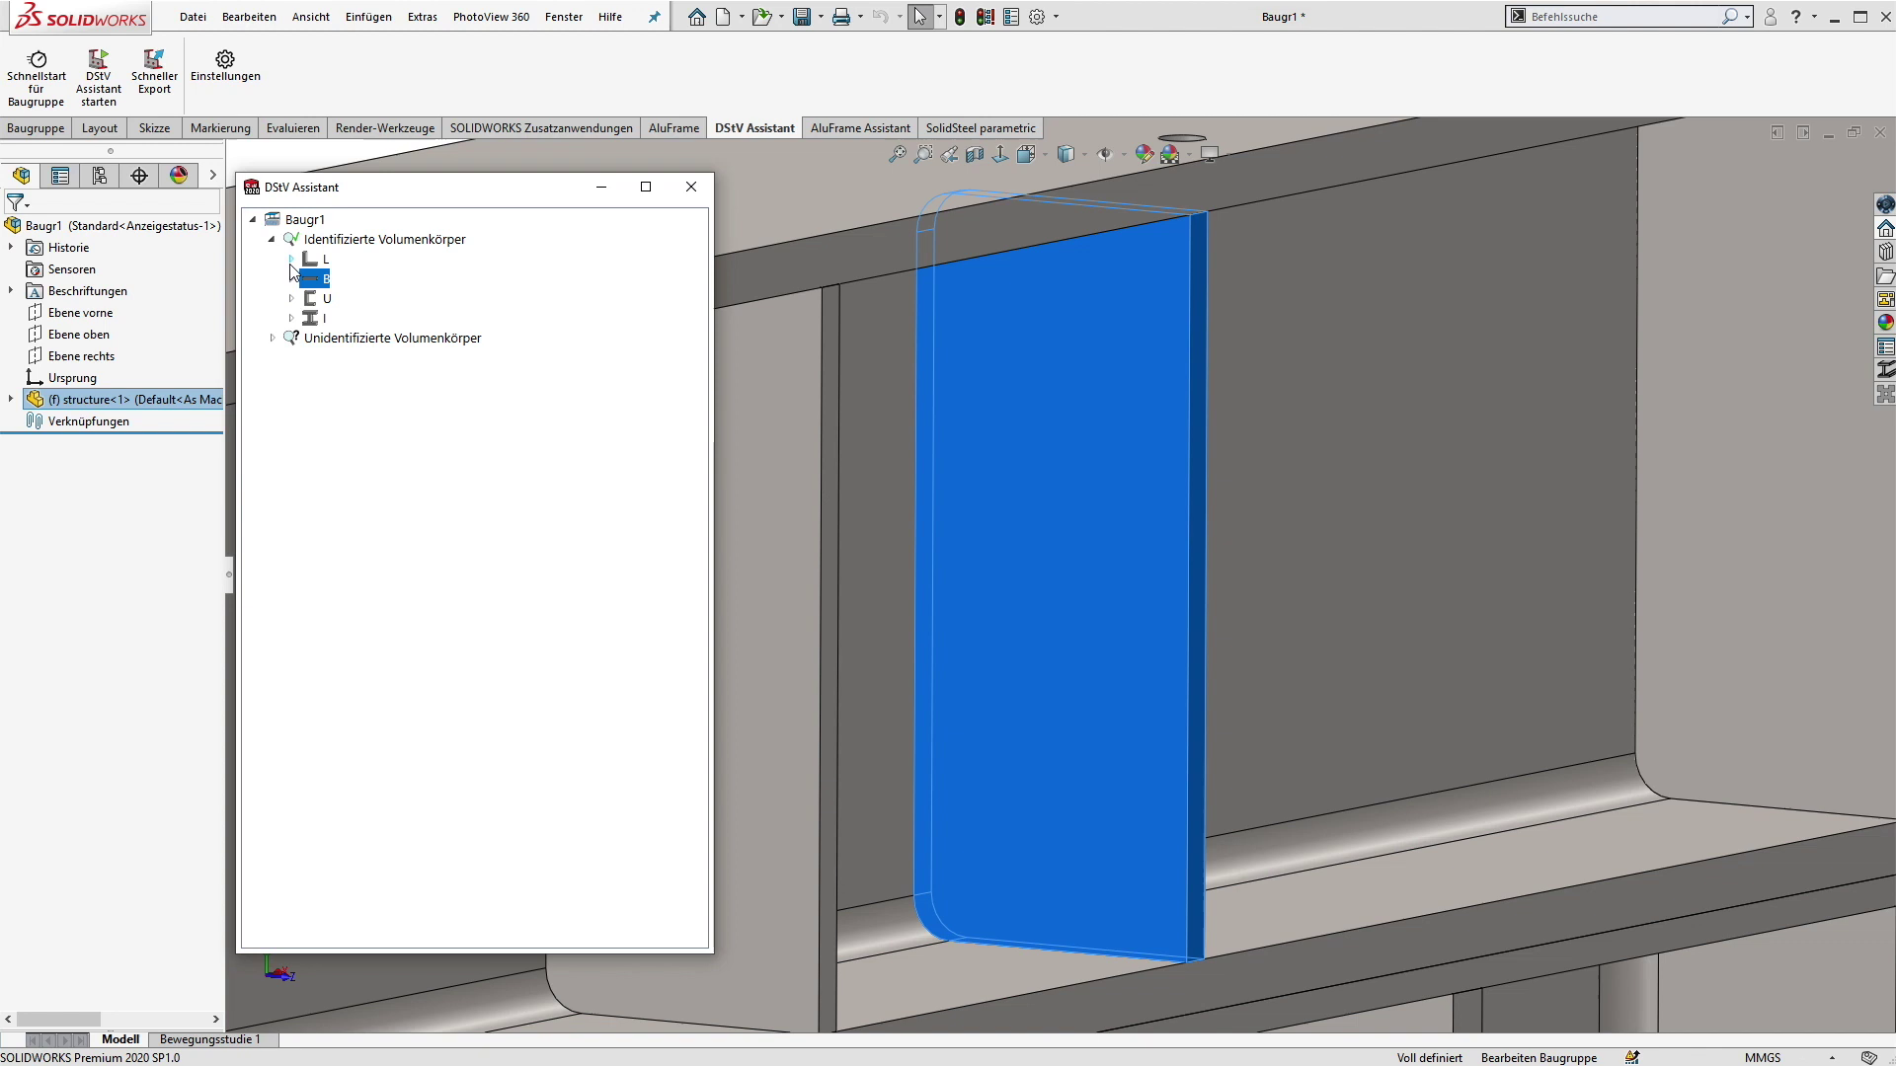
click(291, 260)
right_click(373, 341)
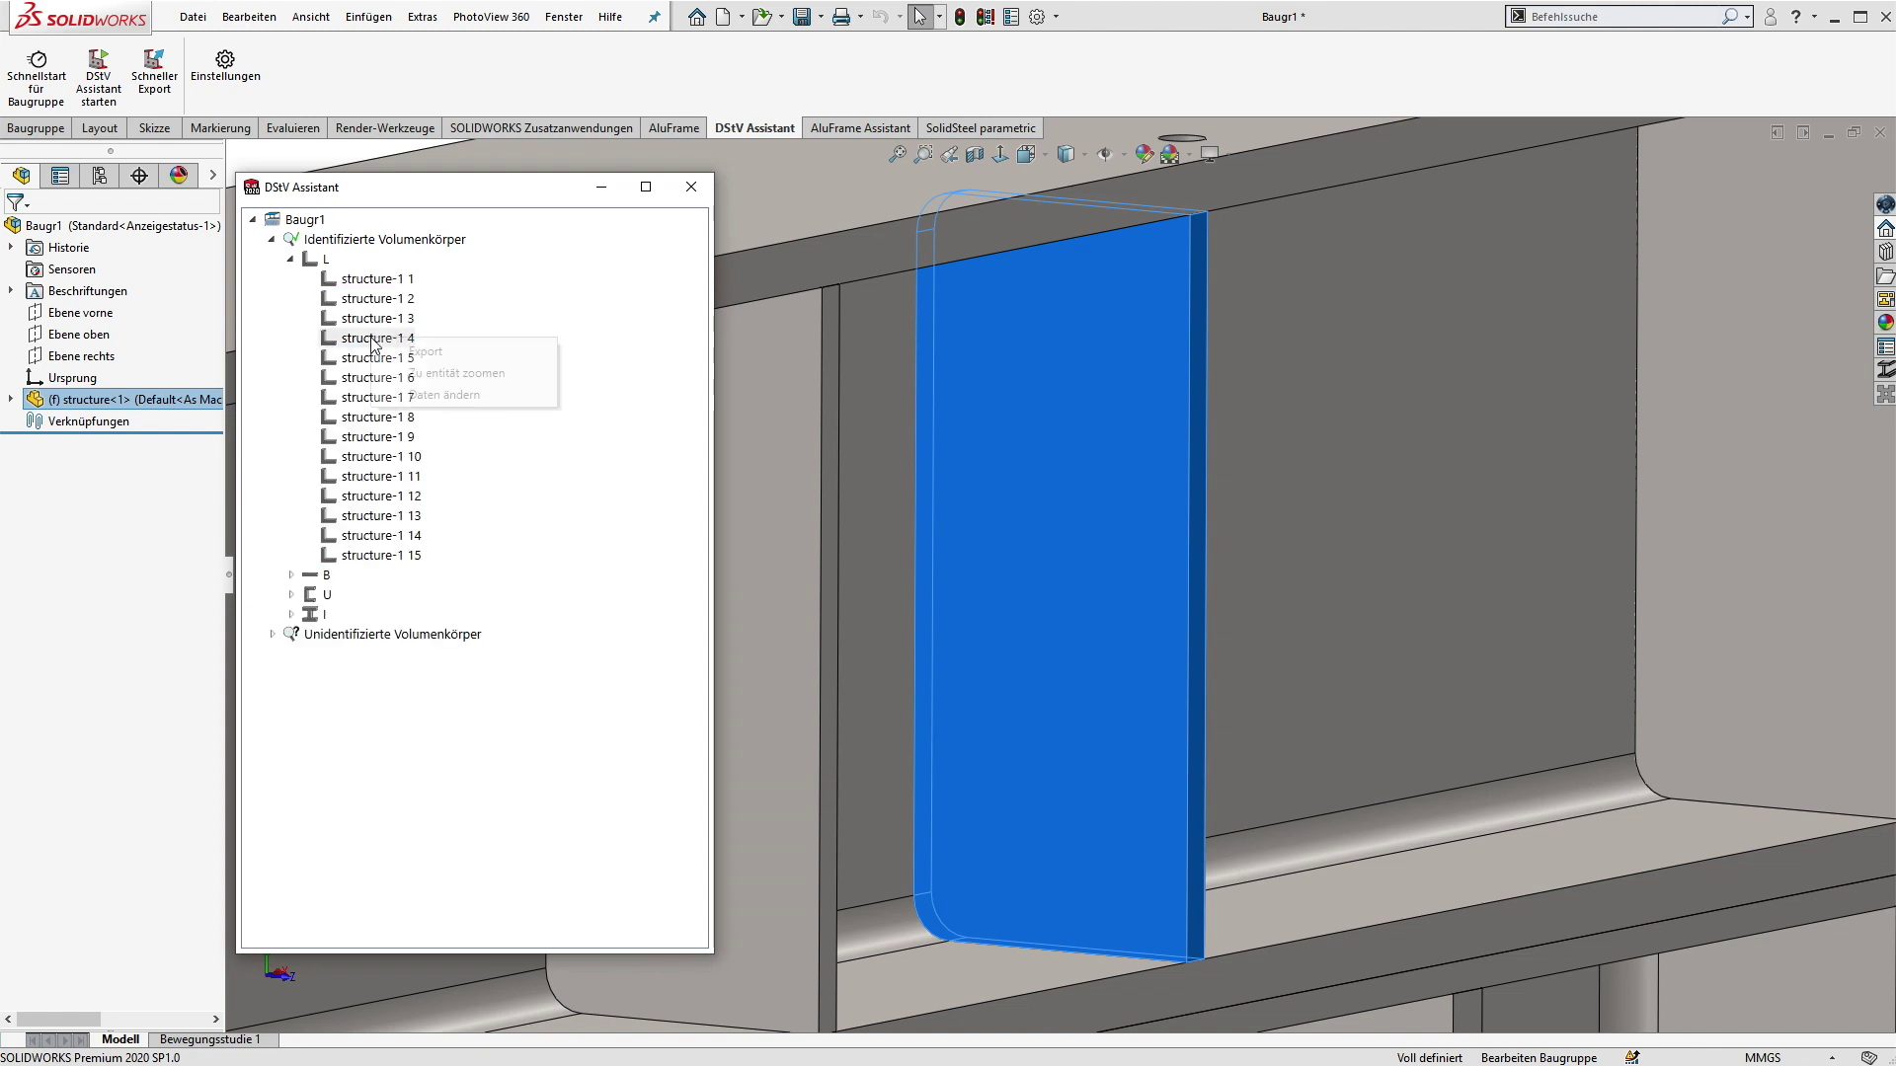
click(416, 374)
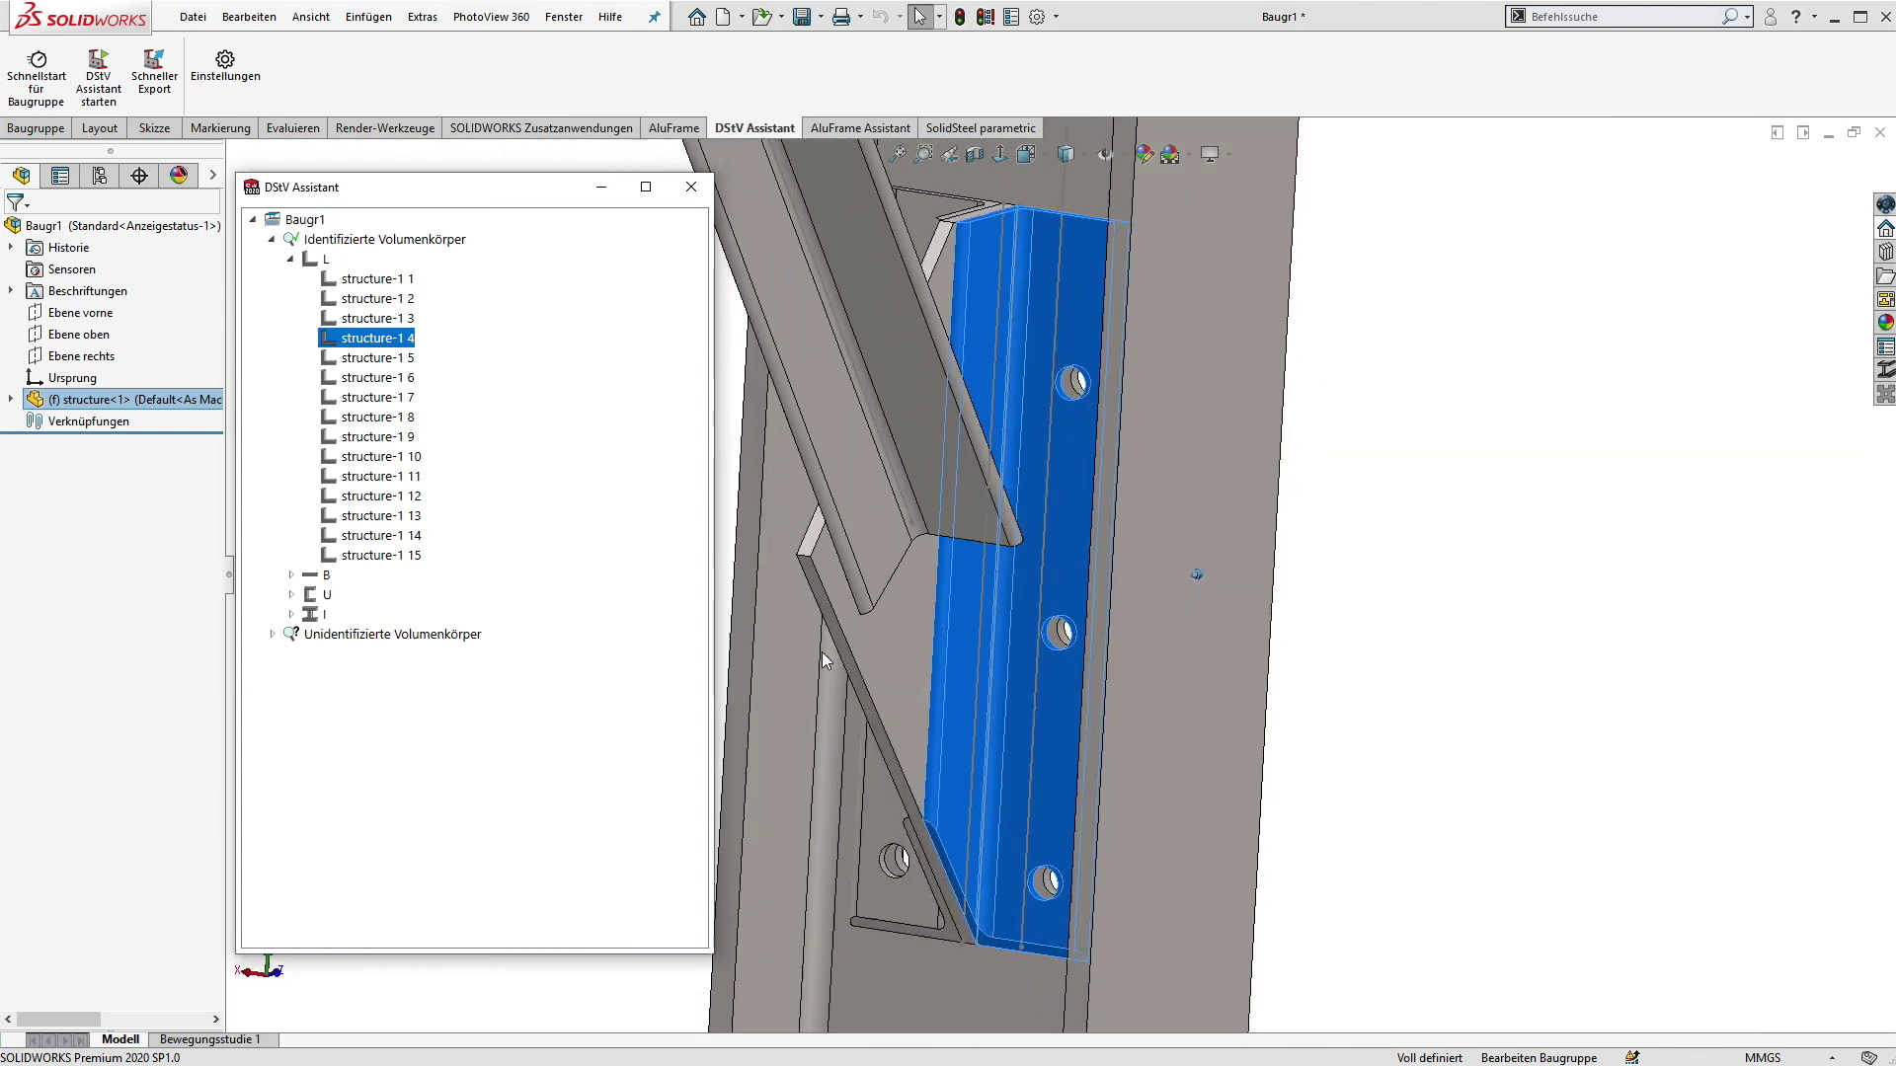
click(291, 595)
right_click(357, 619)
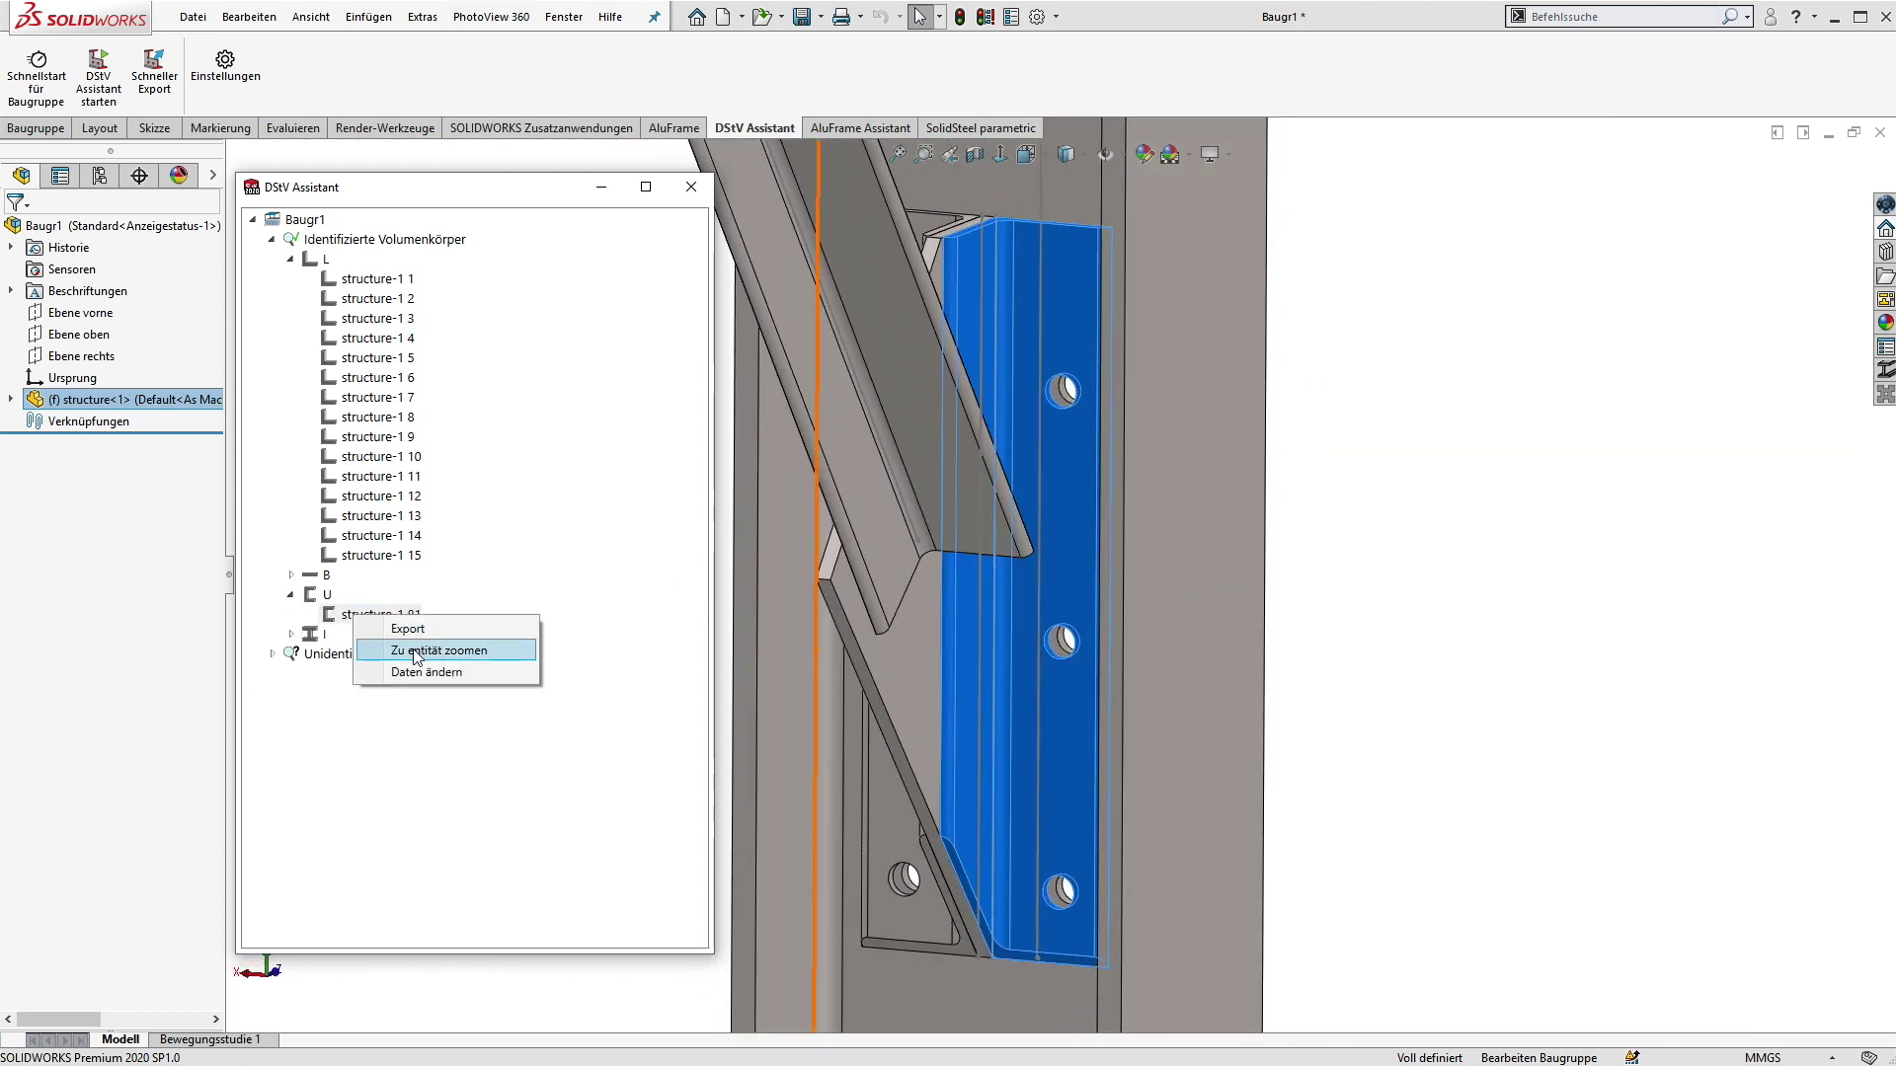
click(415, 651)
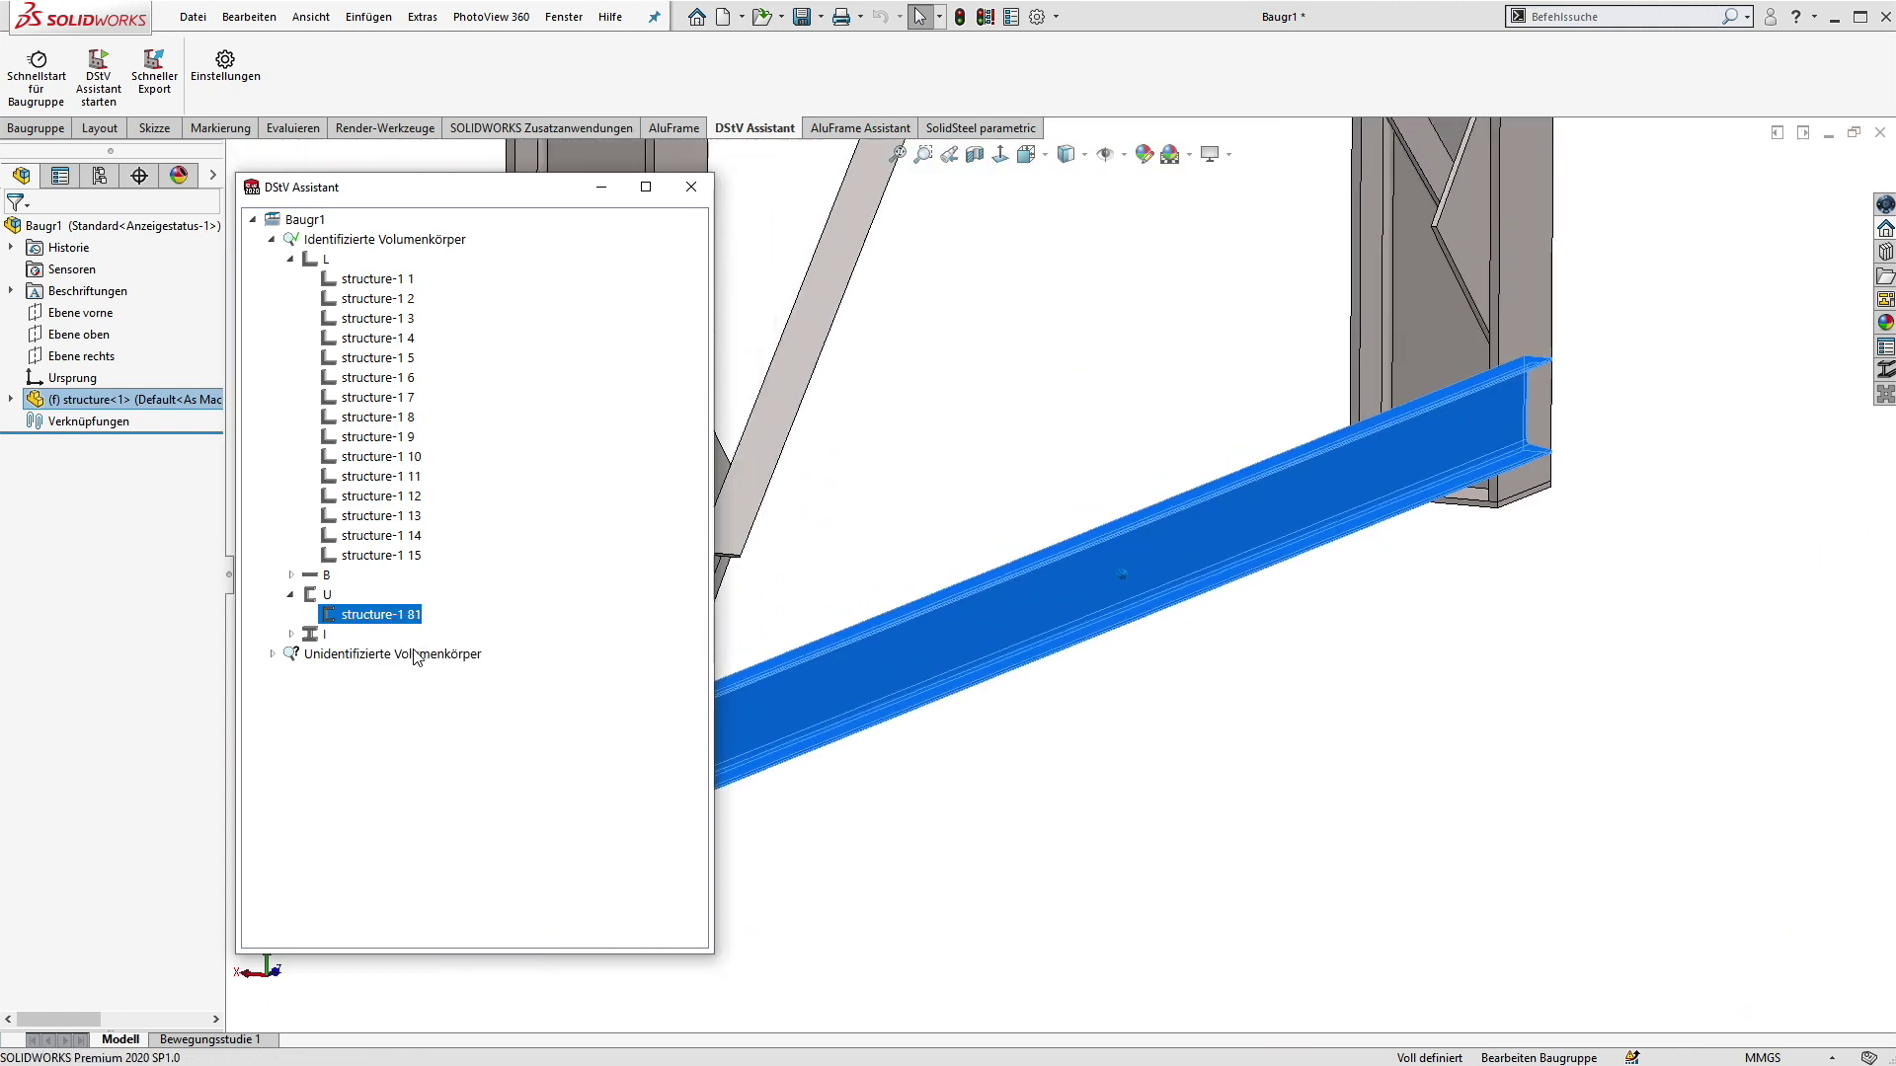
Step: Show unidentified bodies structure-1 98 to 104 and zoom to gusset plate structure-1 98
click(289, 260)
click(292, 300)
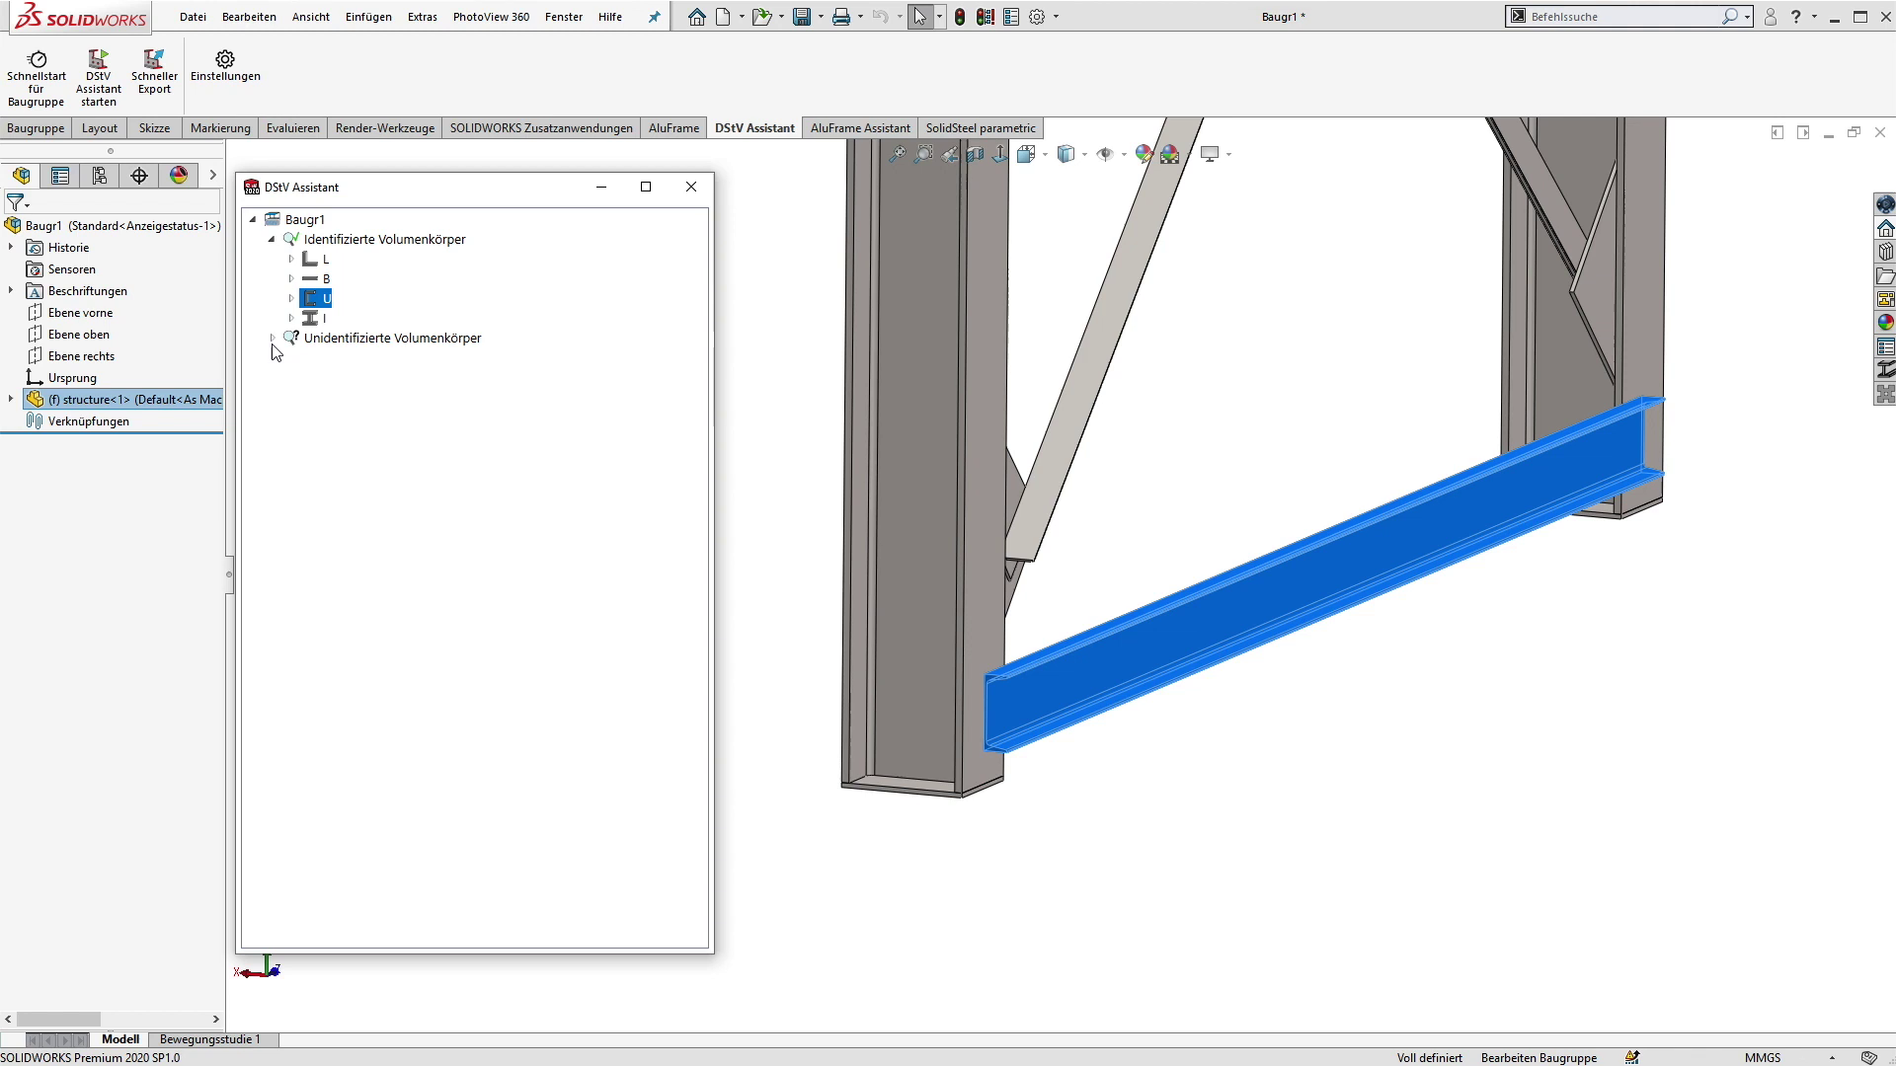
click(272, 339)
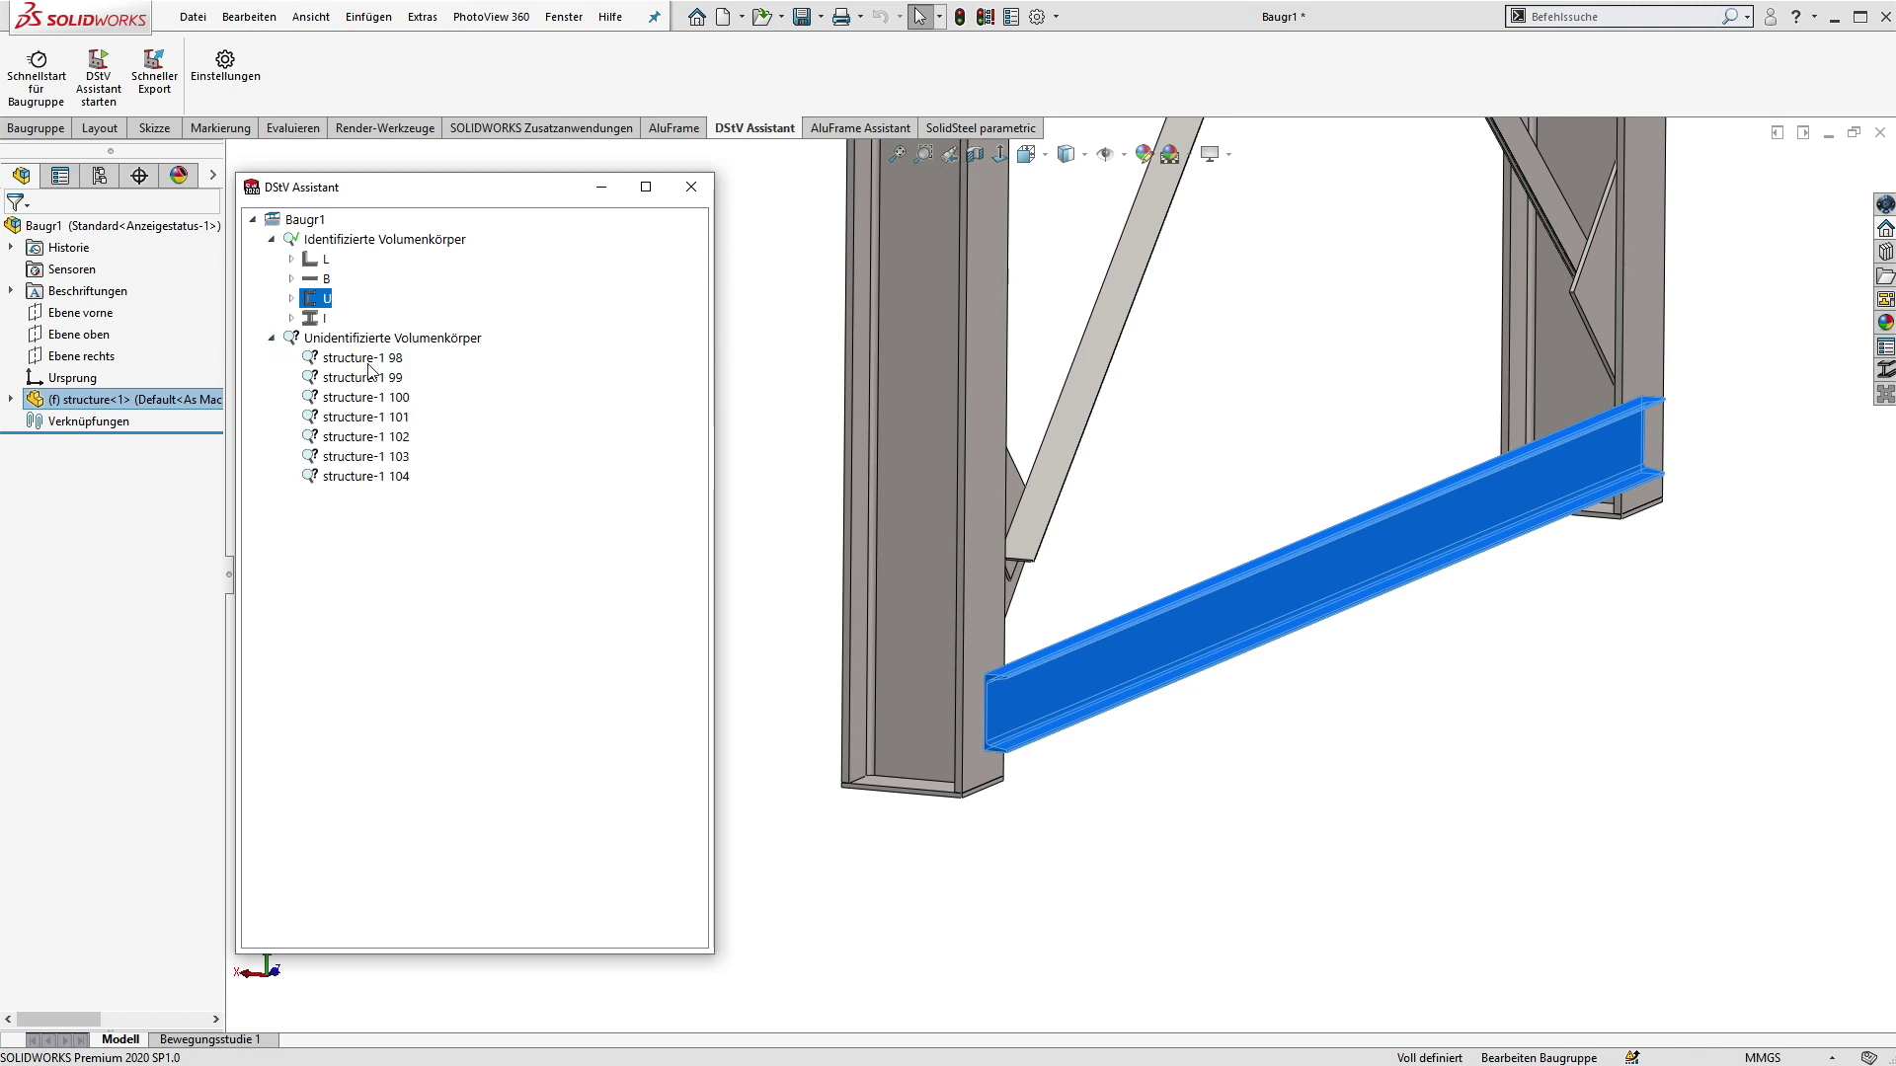
click(365, 360)
right_click(359, 368)
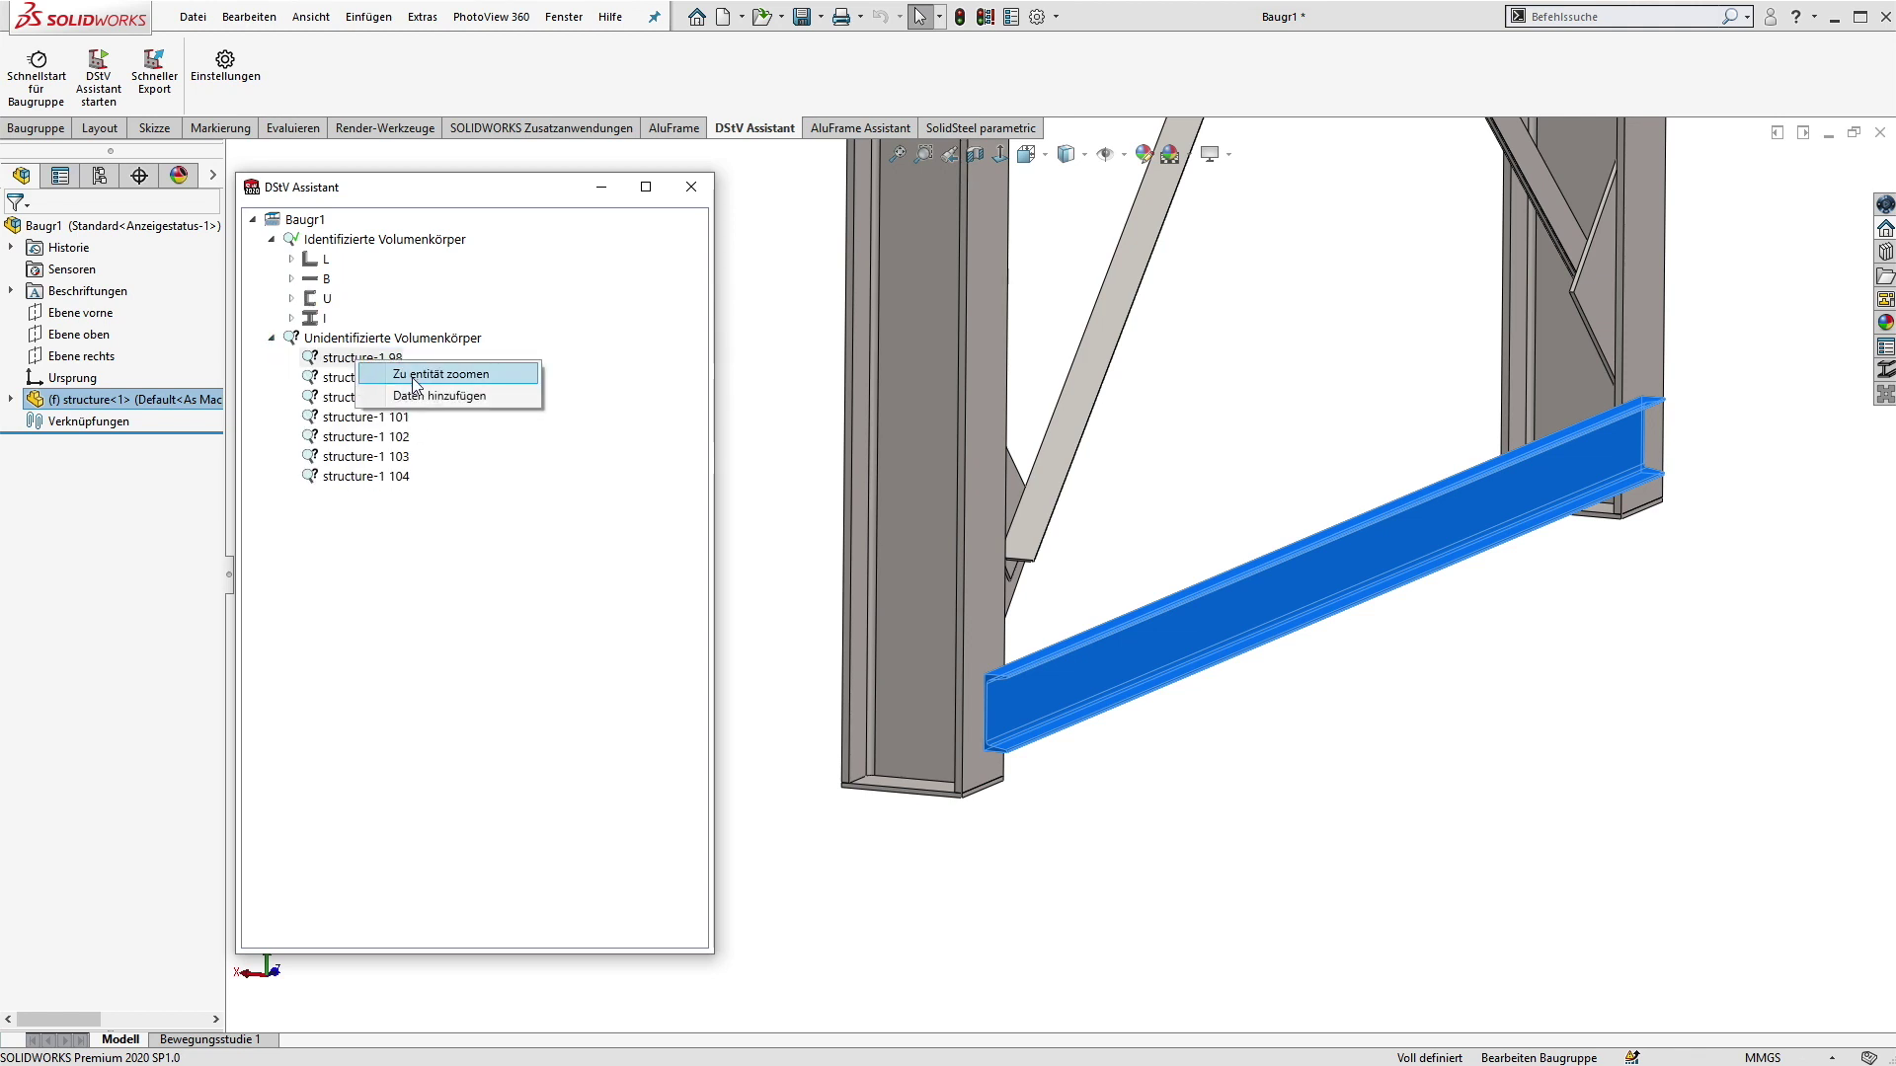
click(412, 375)
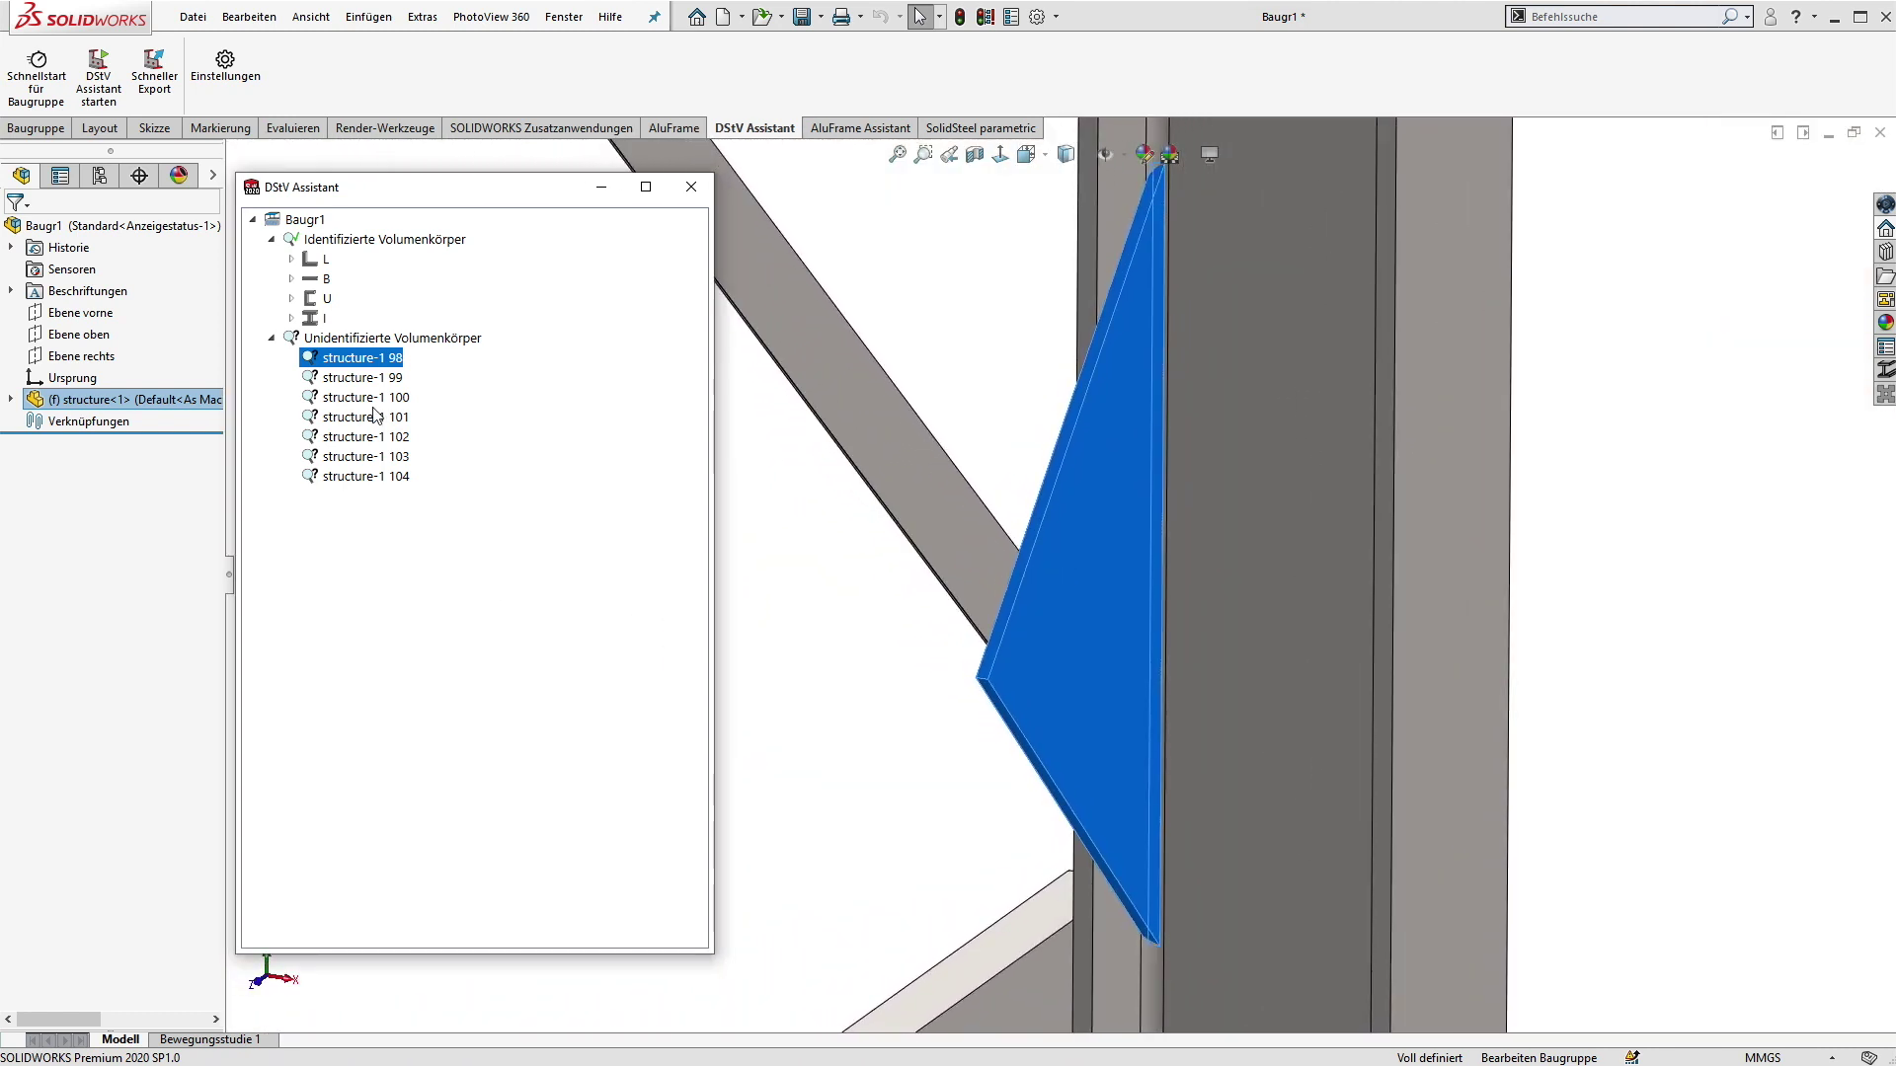
right_click(376, 359)
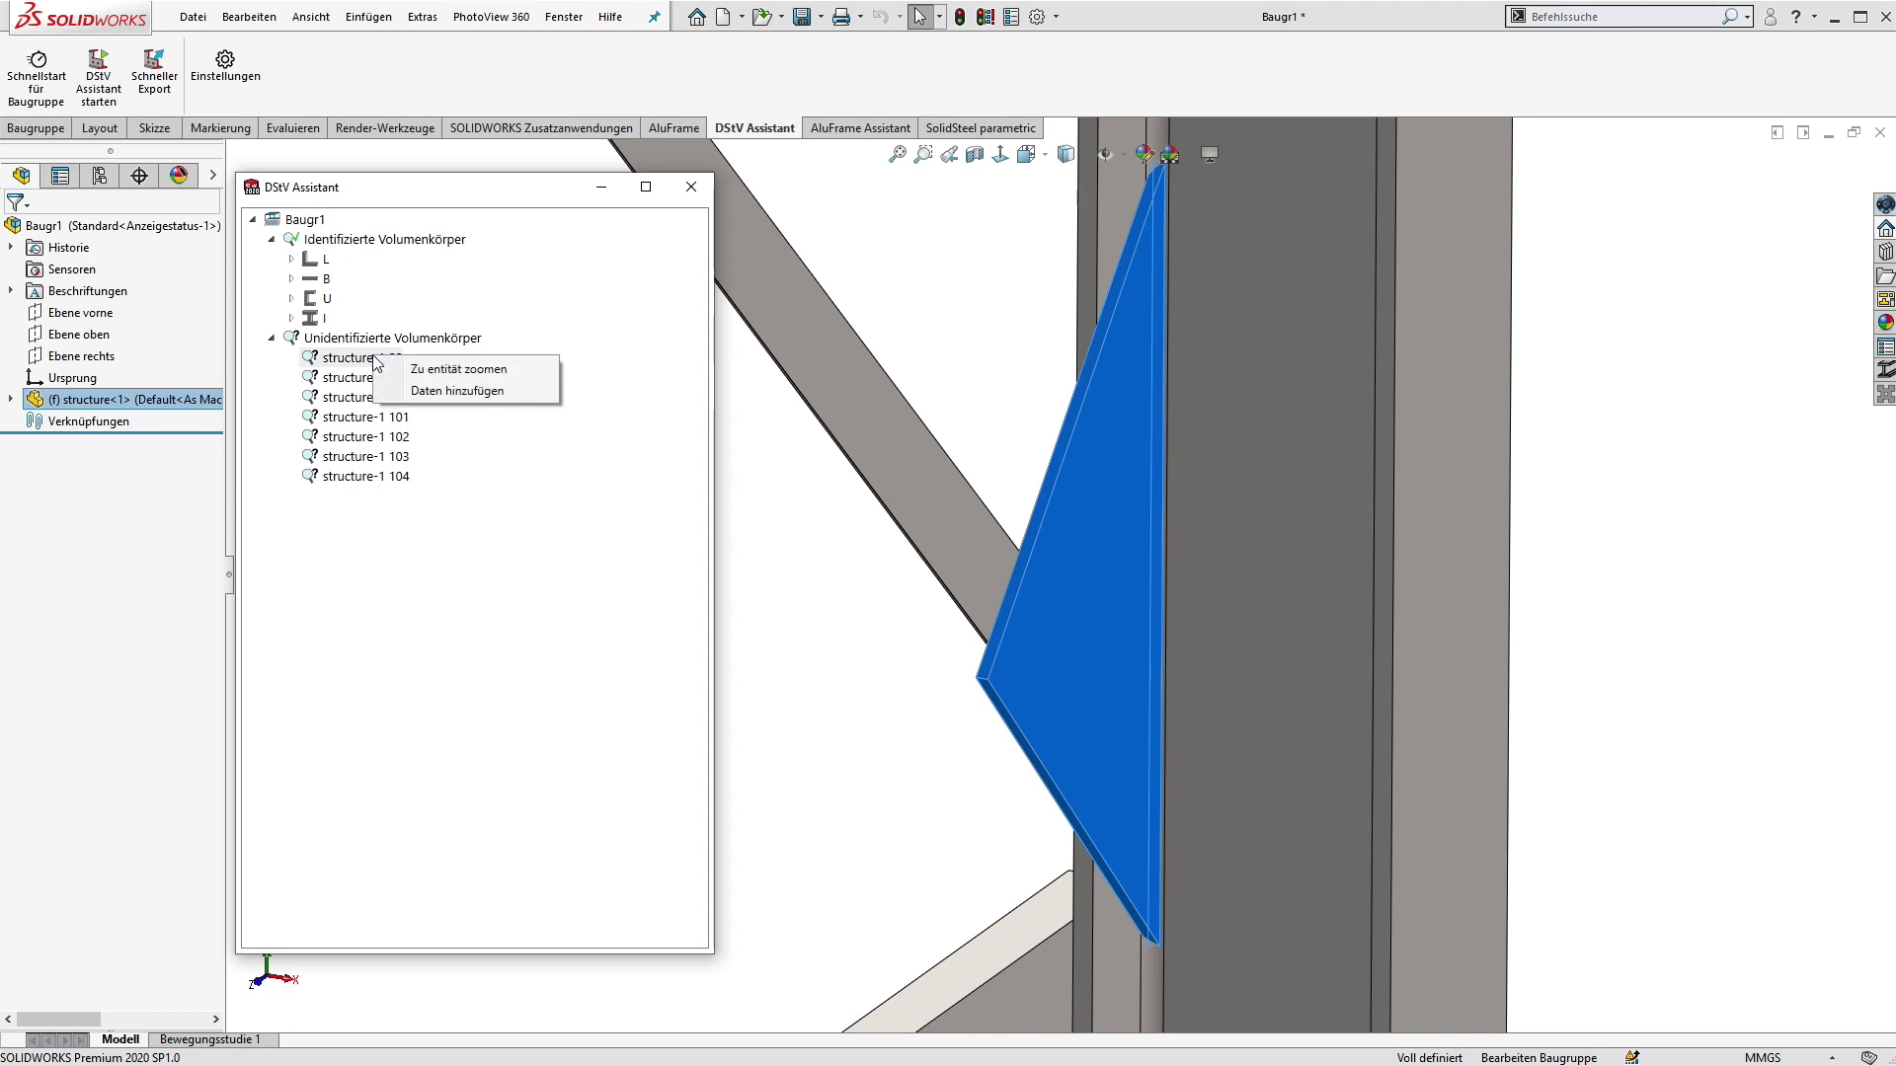
Step: Define plate structure-1 98 as profile type B, lower edge X axis, upper edge Y axis
click(459, 391)
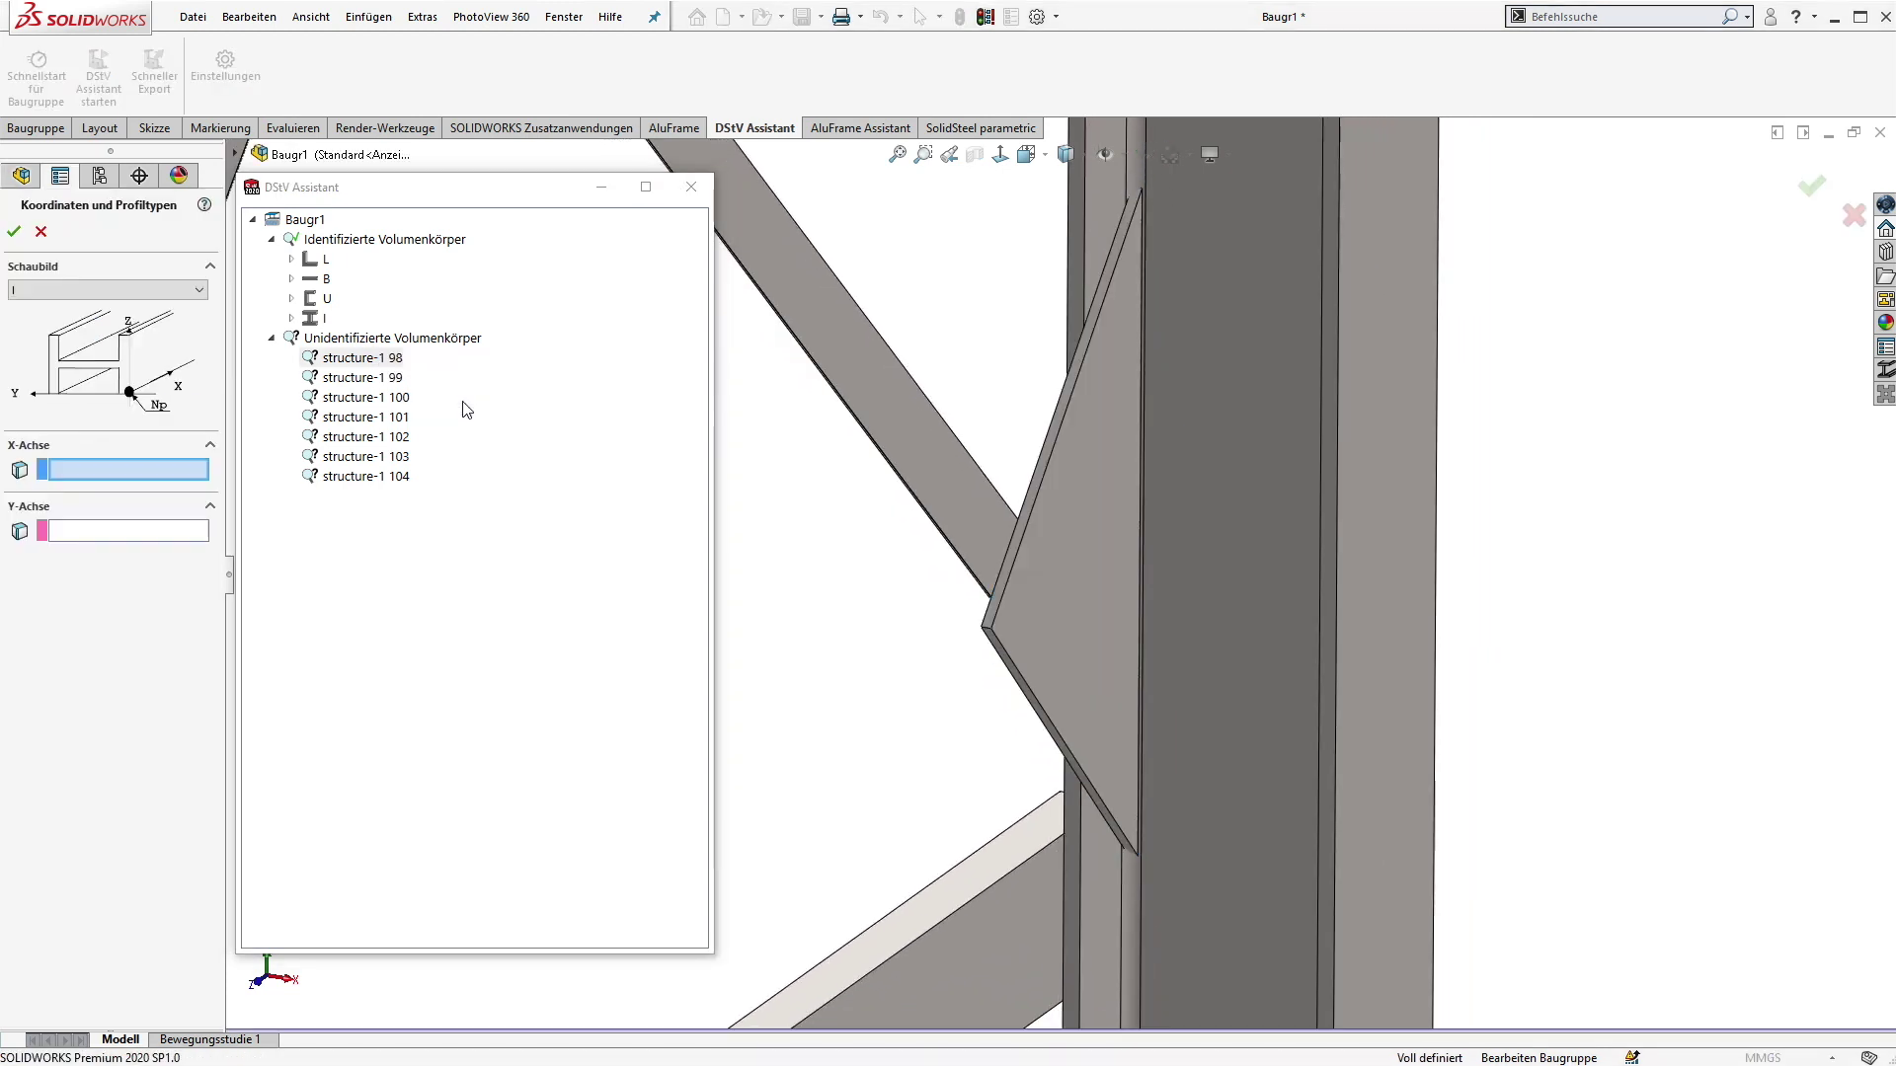
click(129, 289)
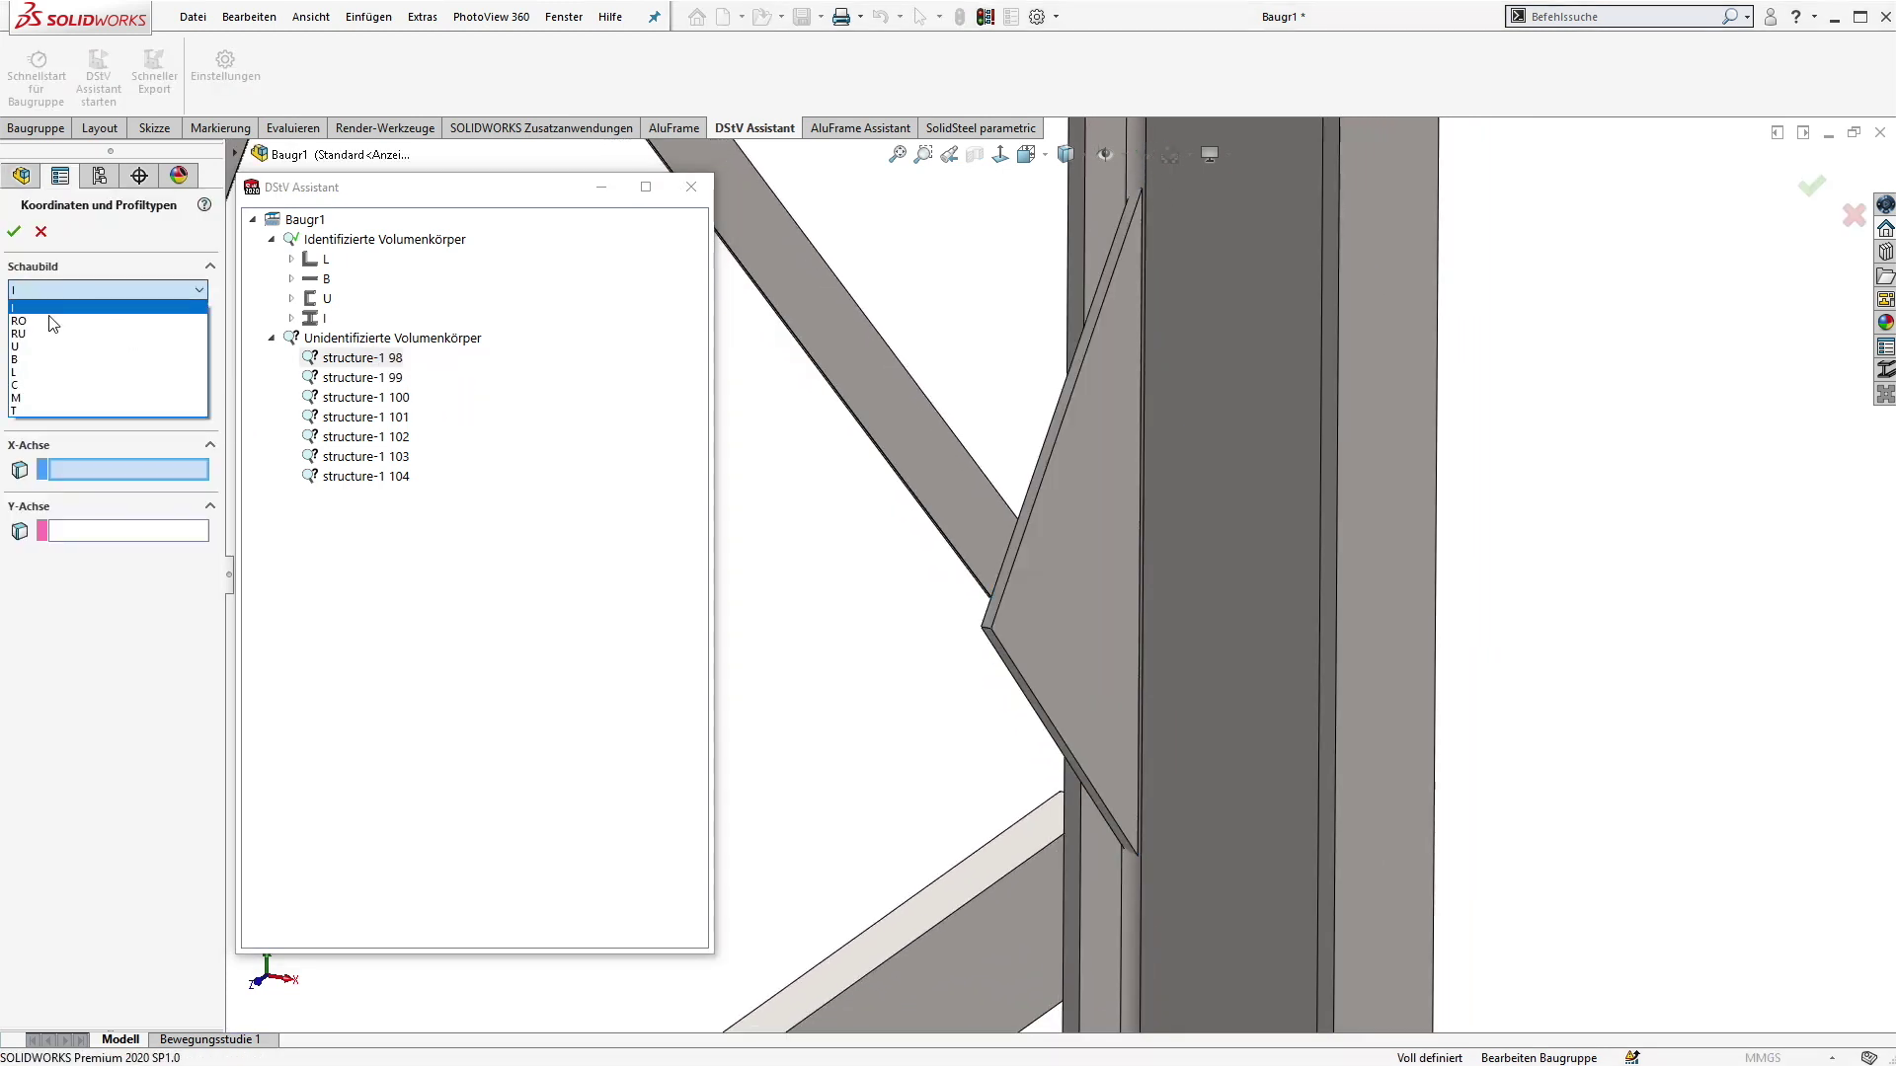
click(22, 360)
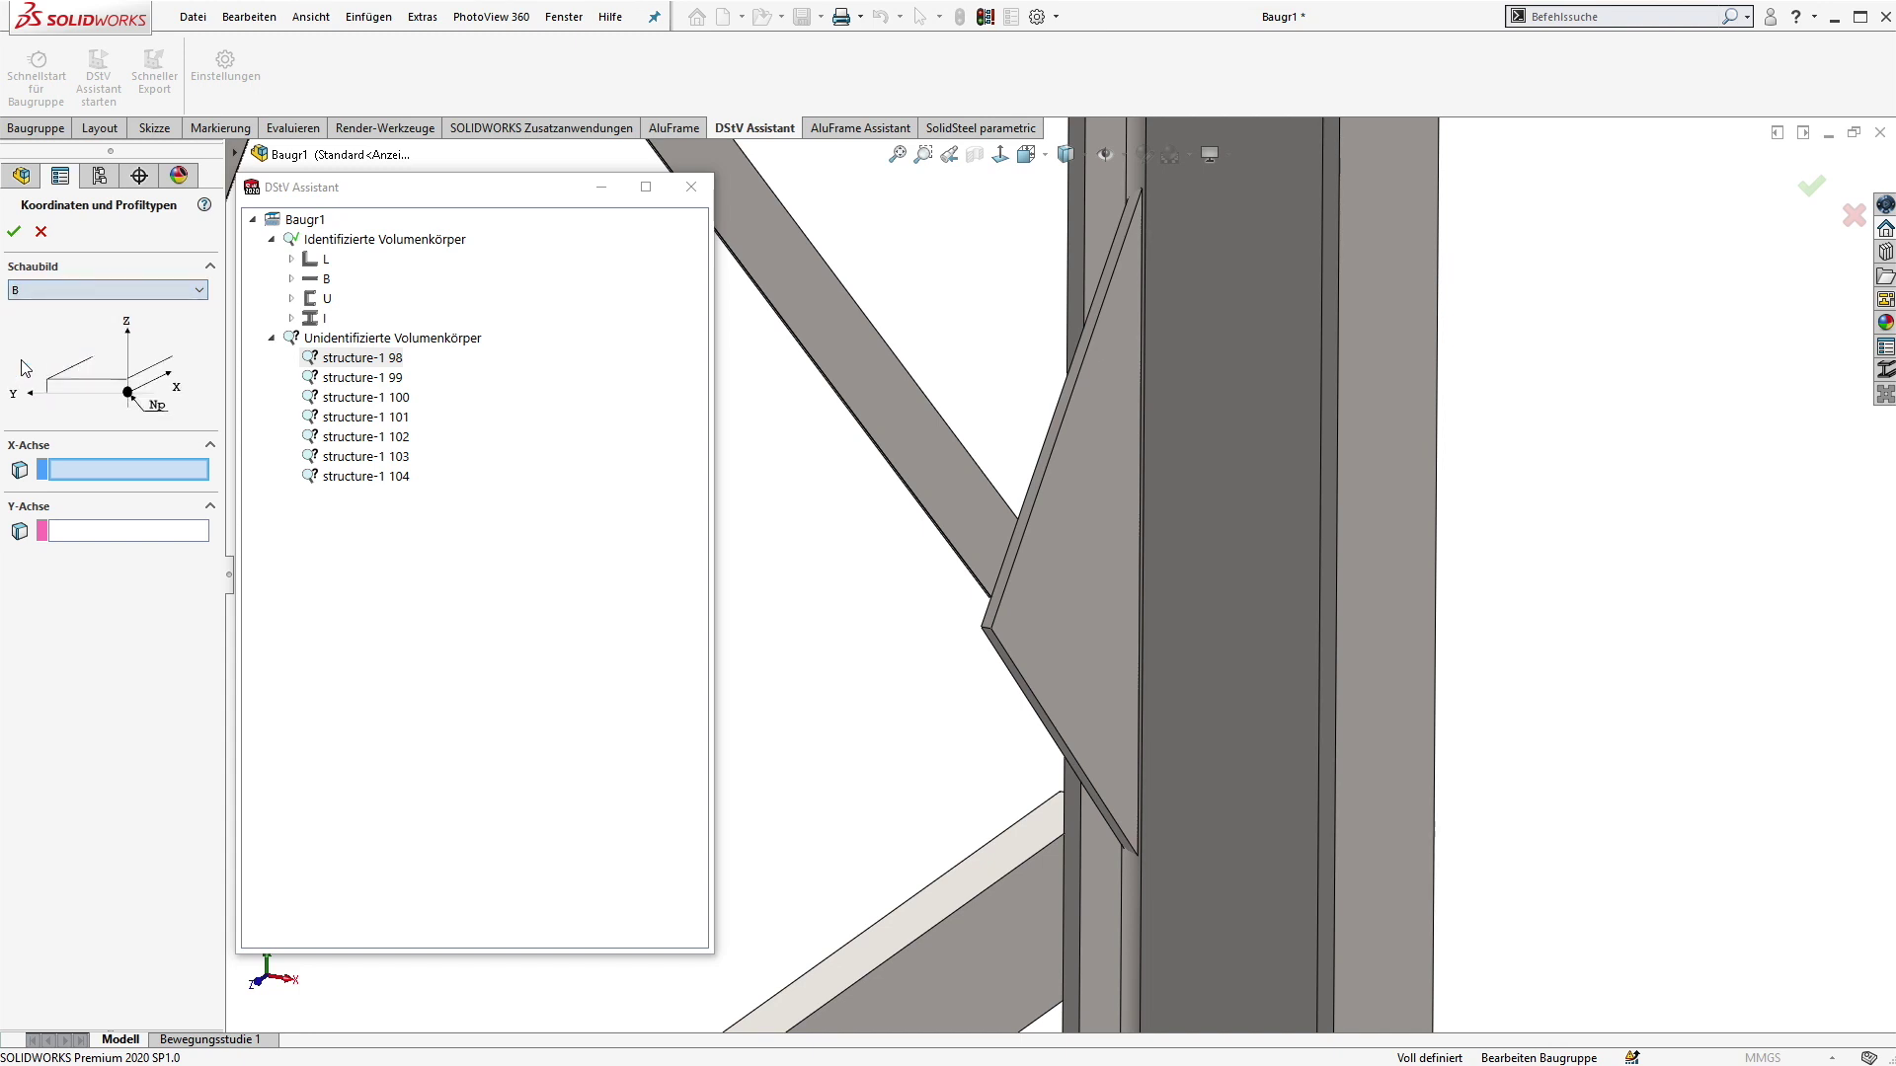
click(1002, 651)
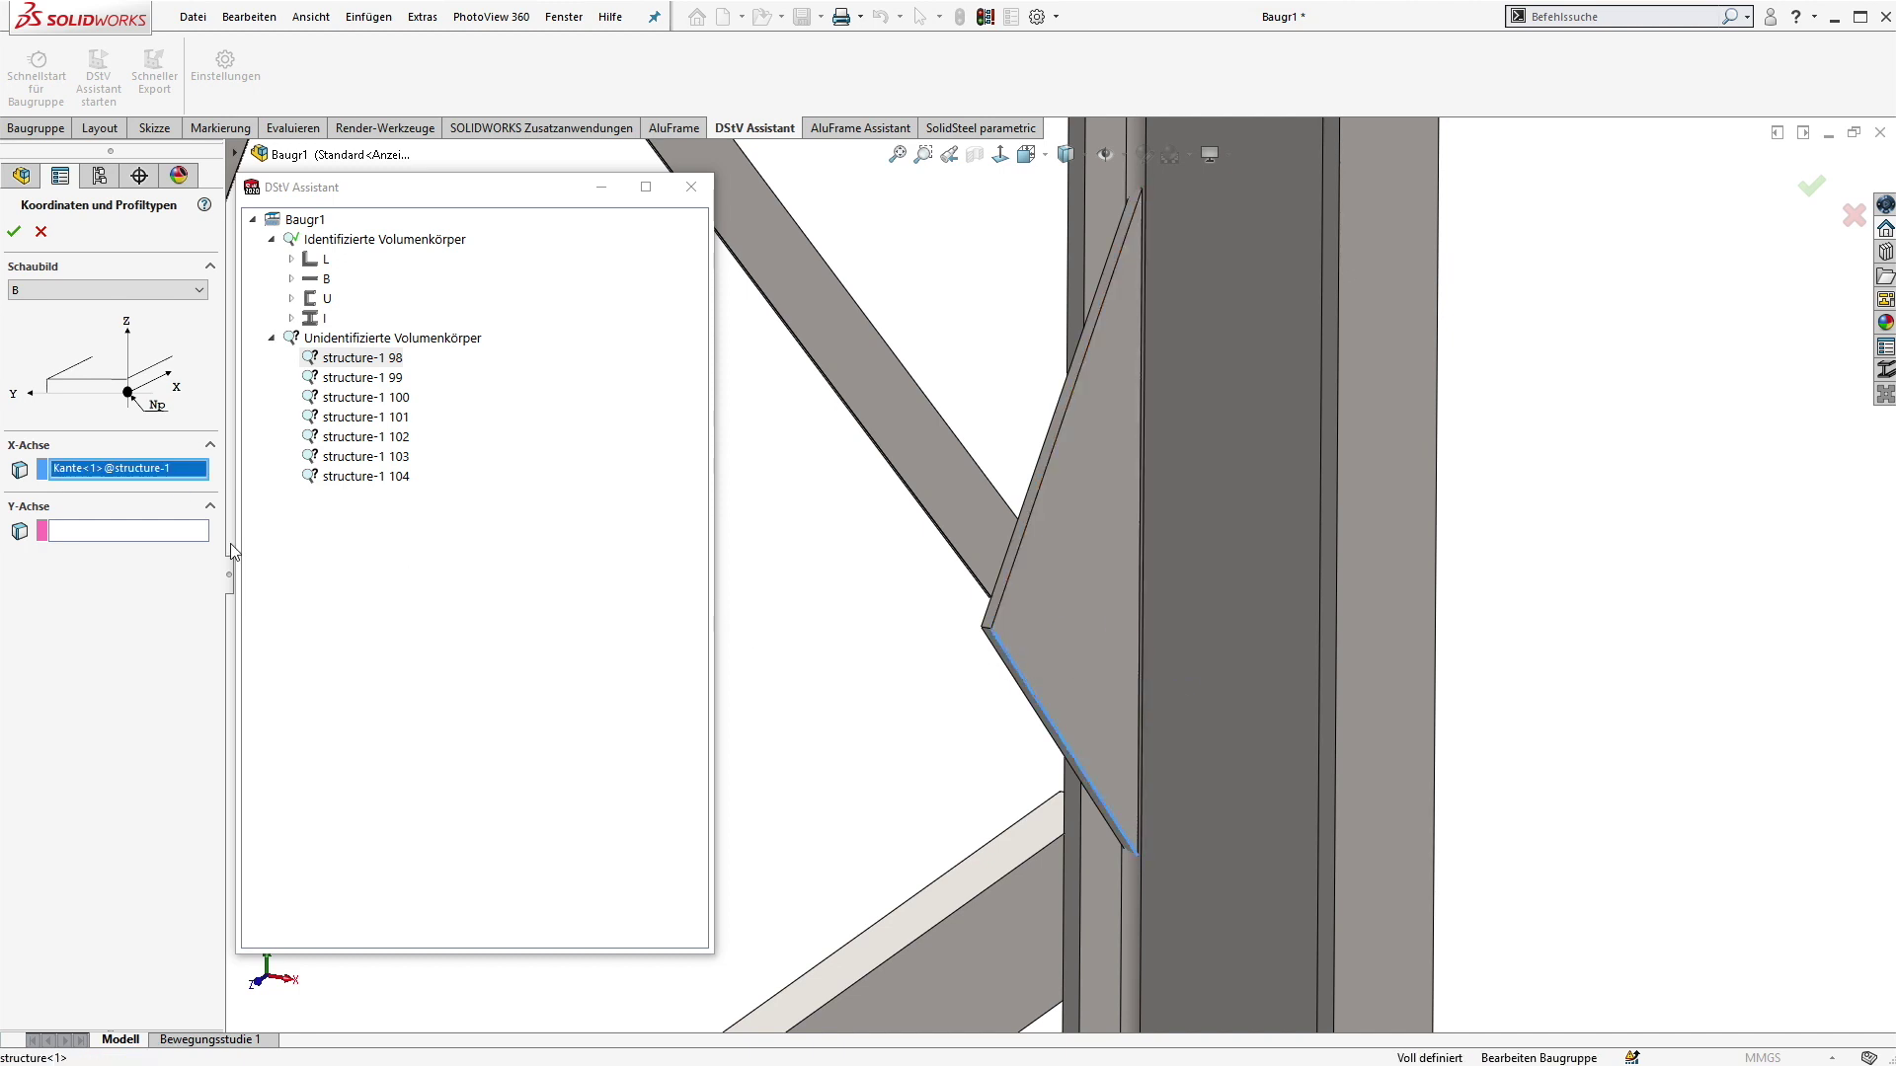
click(99, 538)
click(1016, 561)
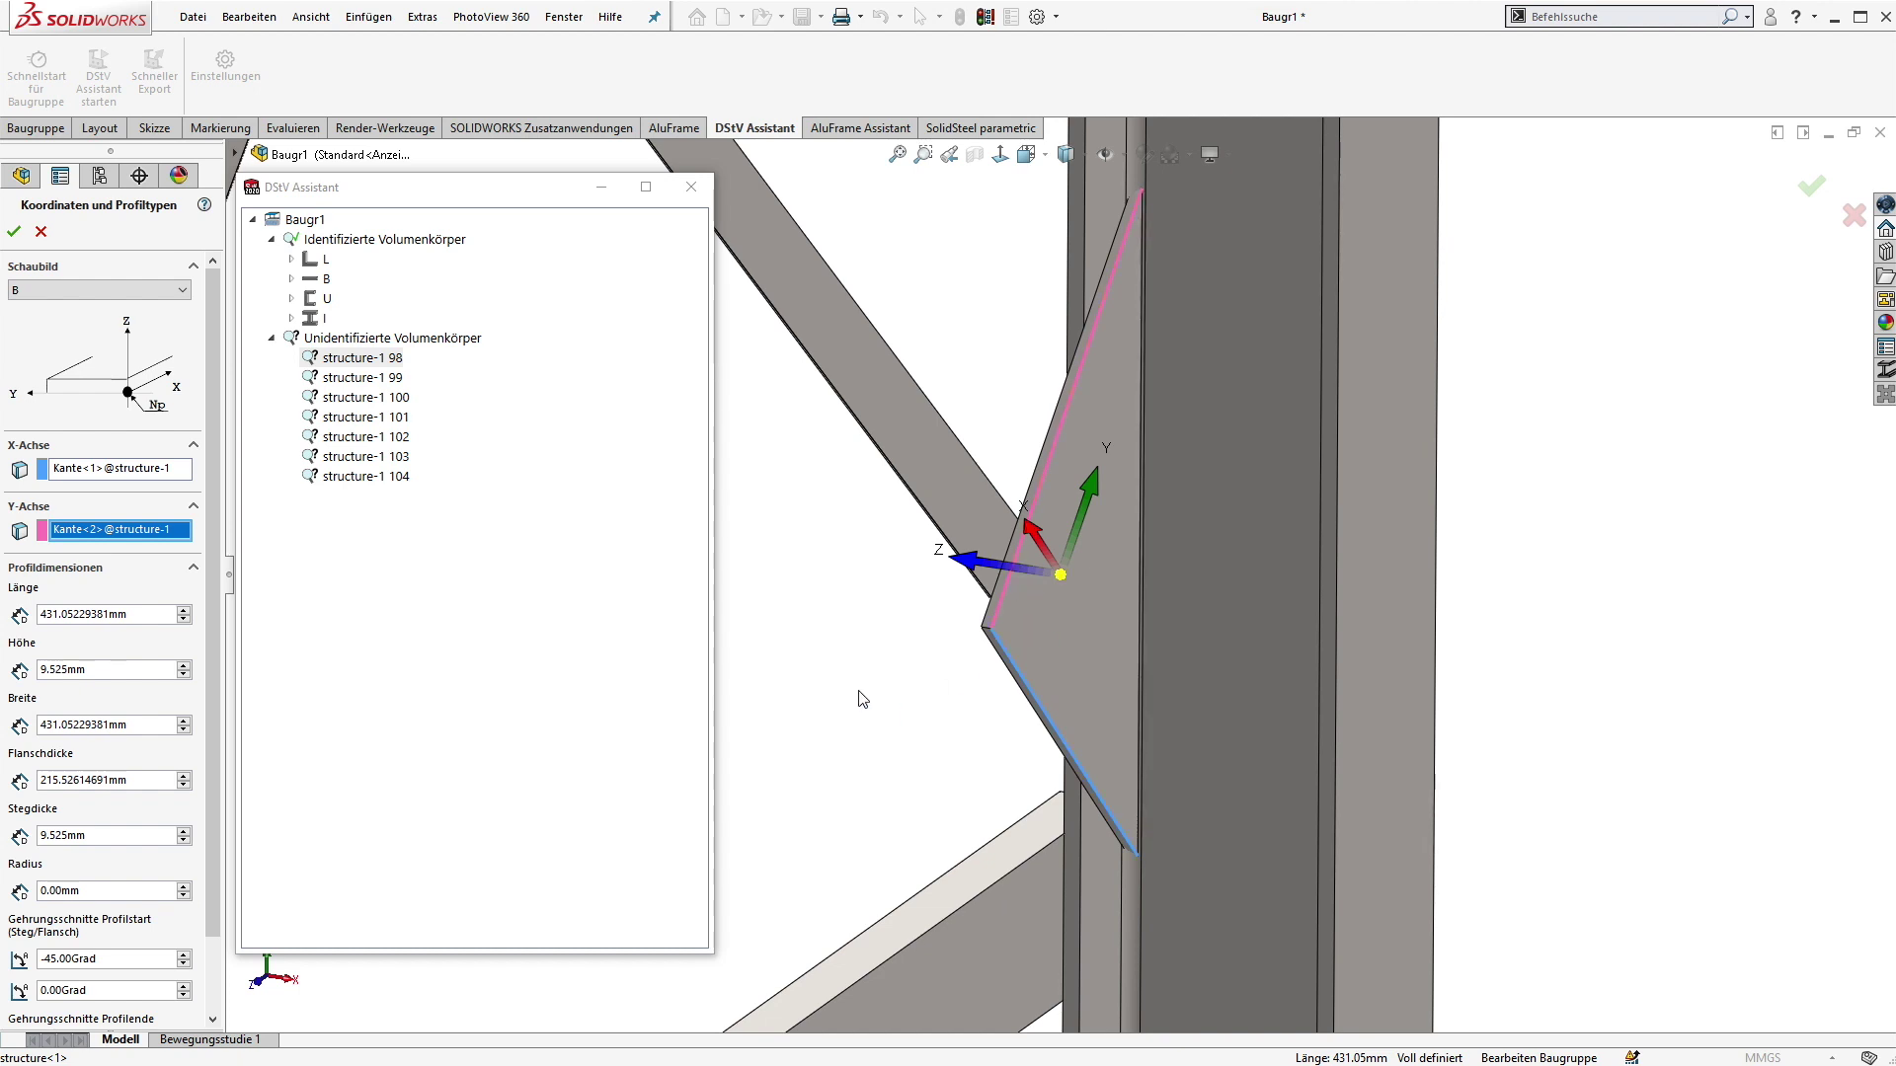
middle_drag(863, 699, 862, 699)
key(Left)
key(Left)
key(Left)
key(Left)
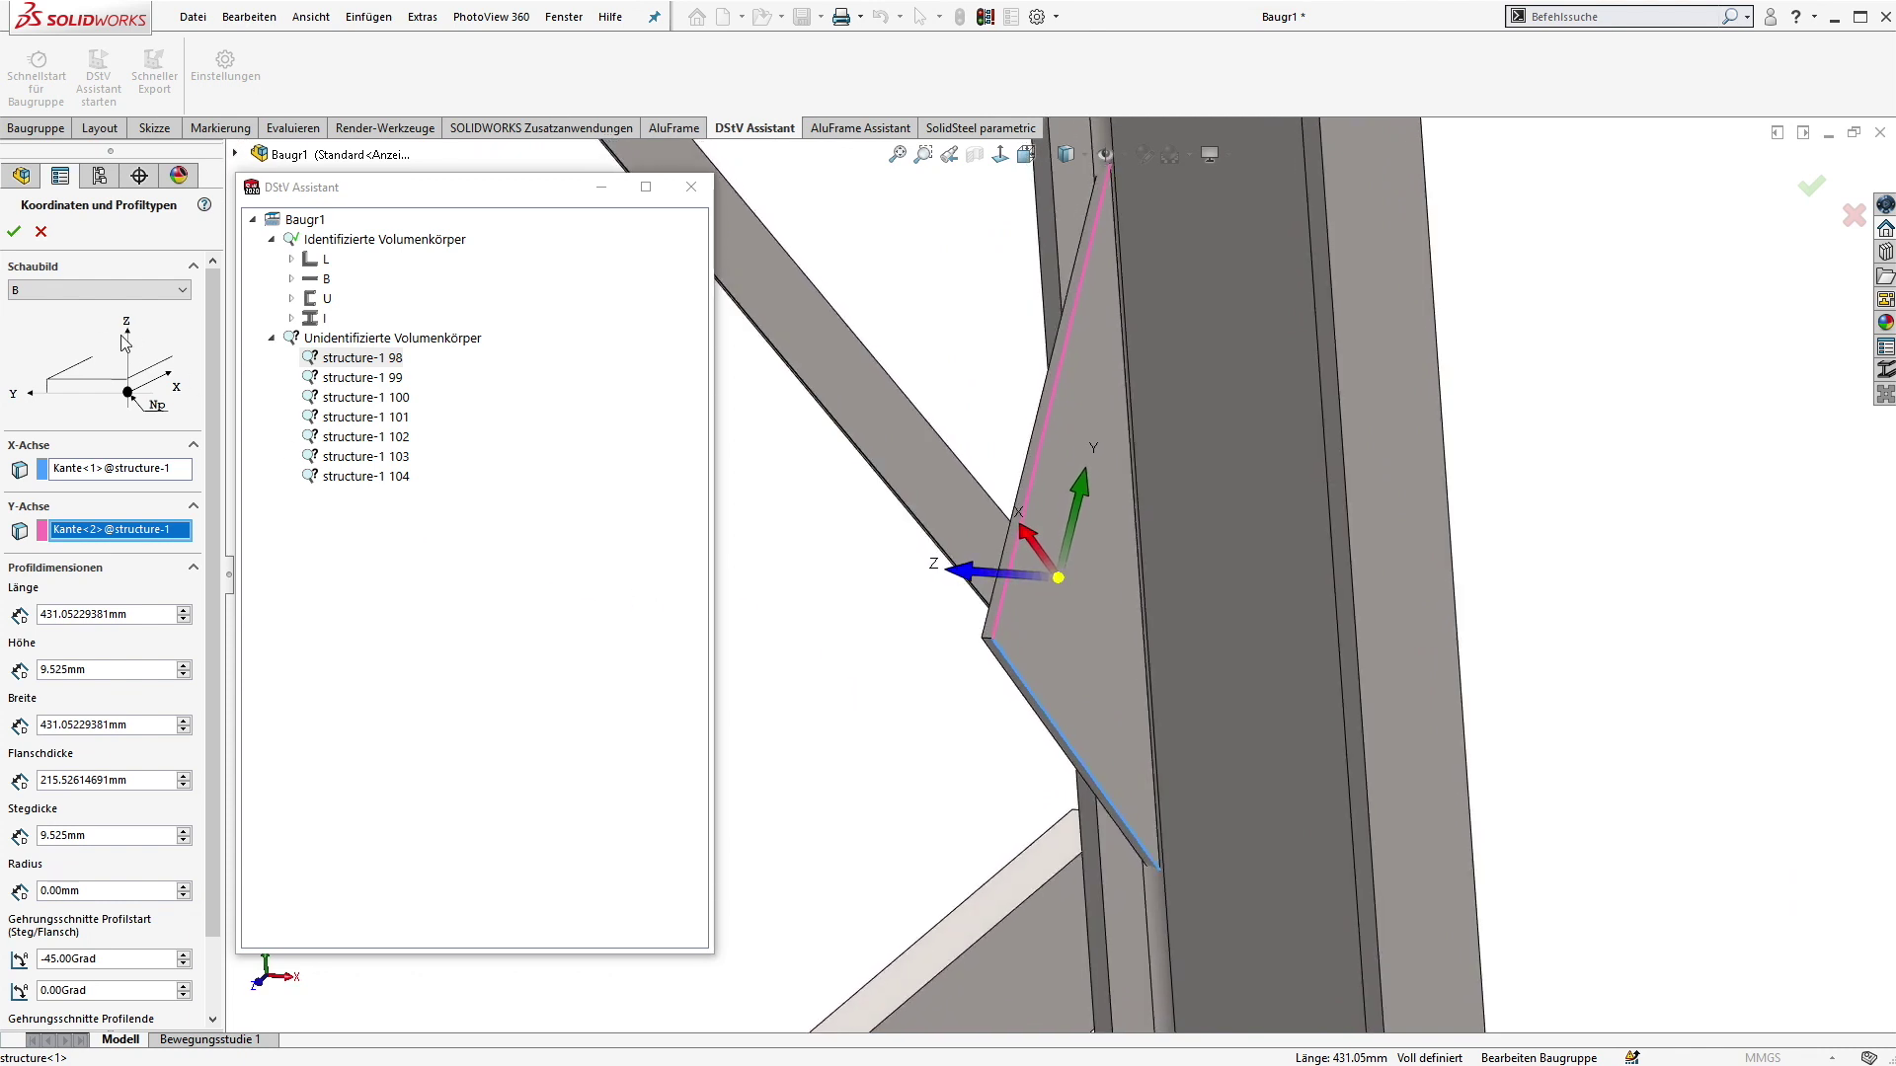
Step: Confirm the B profile and zoom to the plate under Nutzerdefinierte Daten > B
click(14, 231)
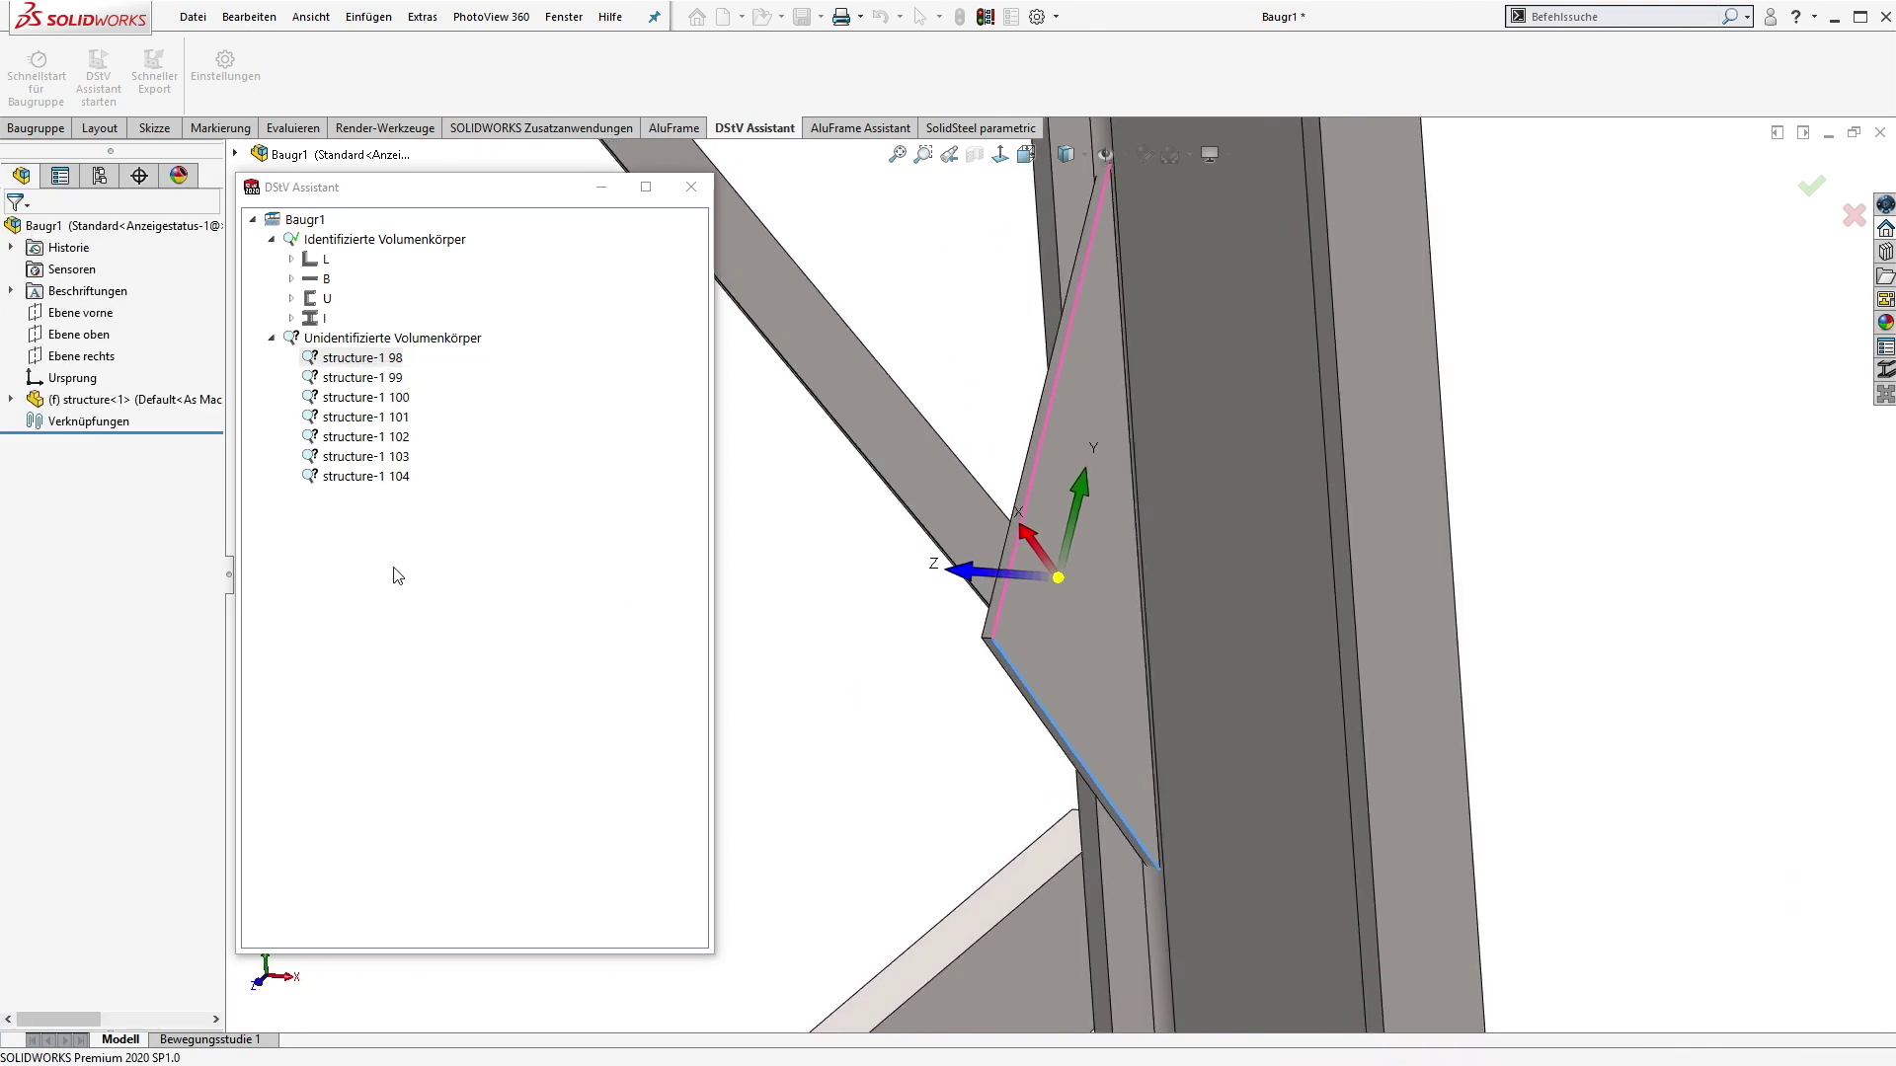
click(272, 477)
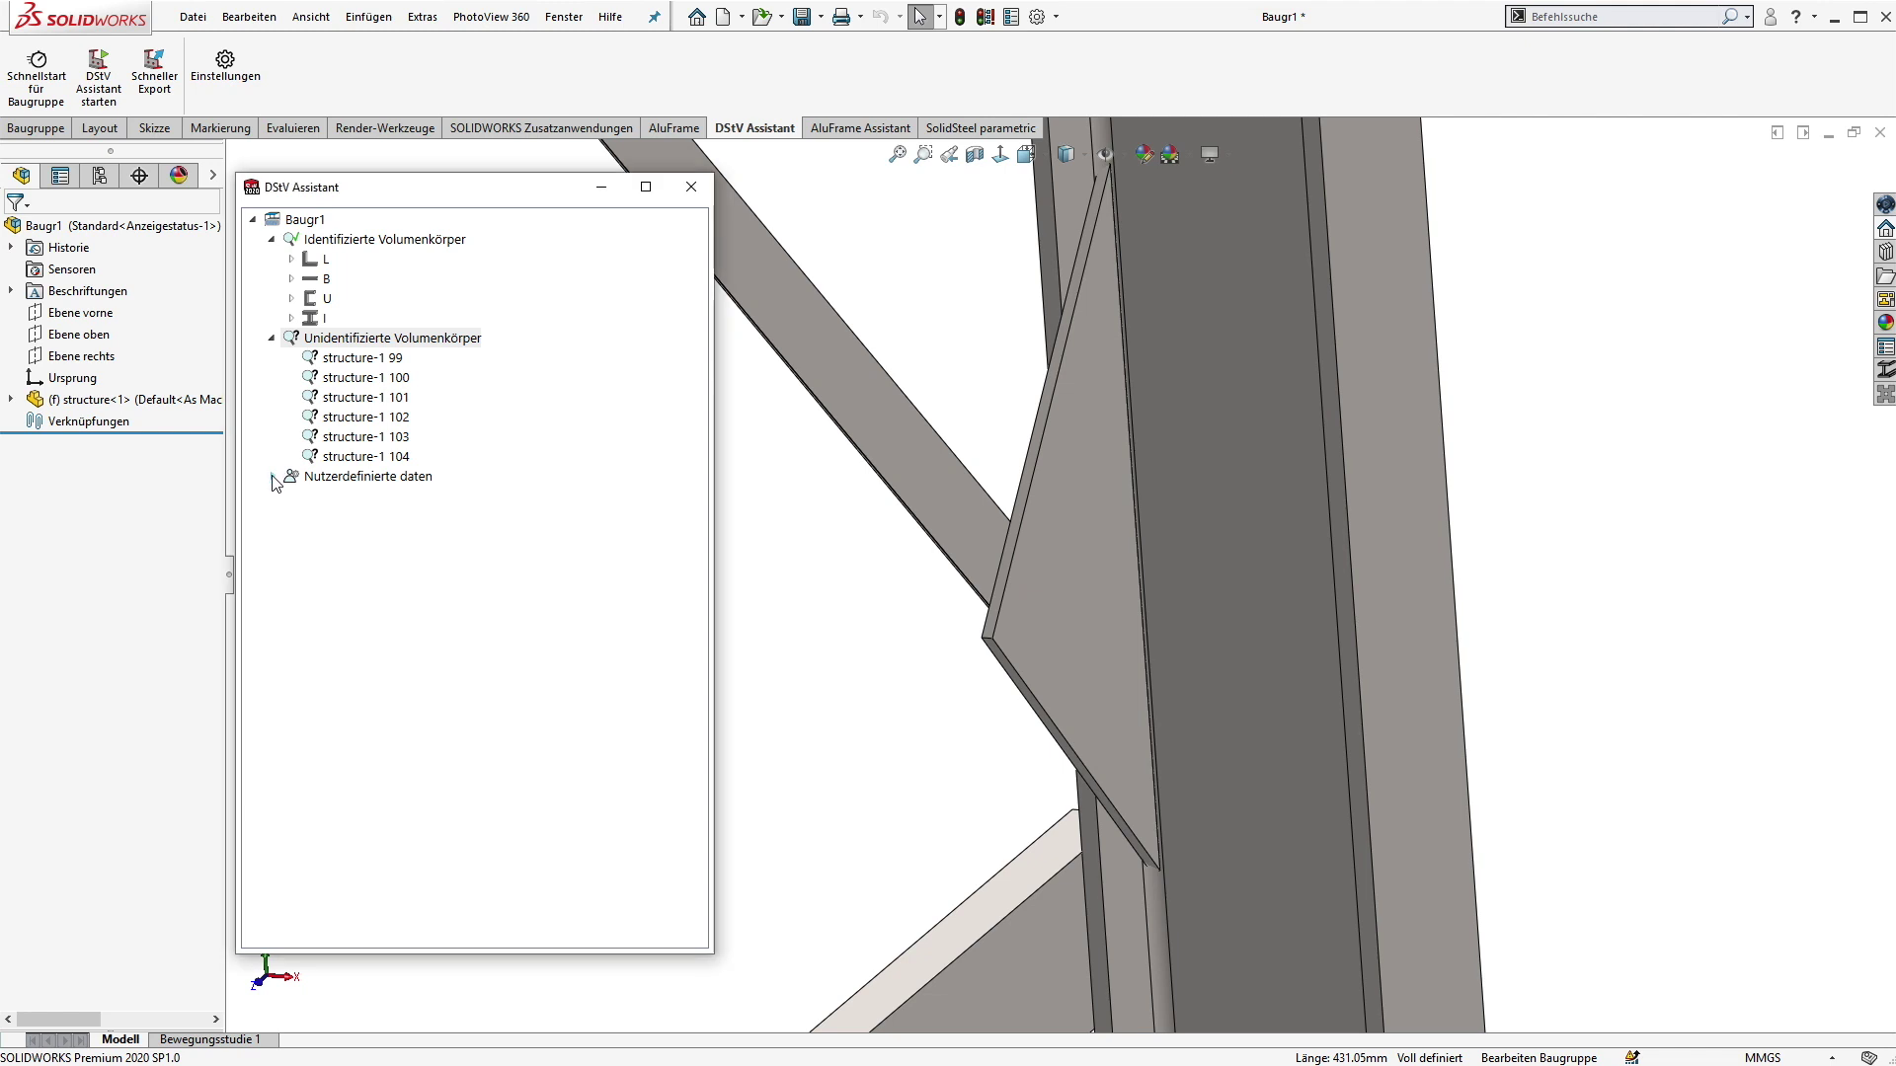
click(291, 497)
click(366, 515)
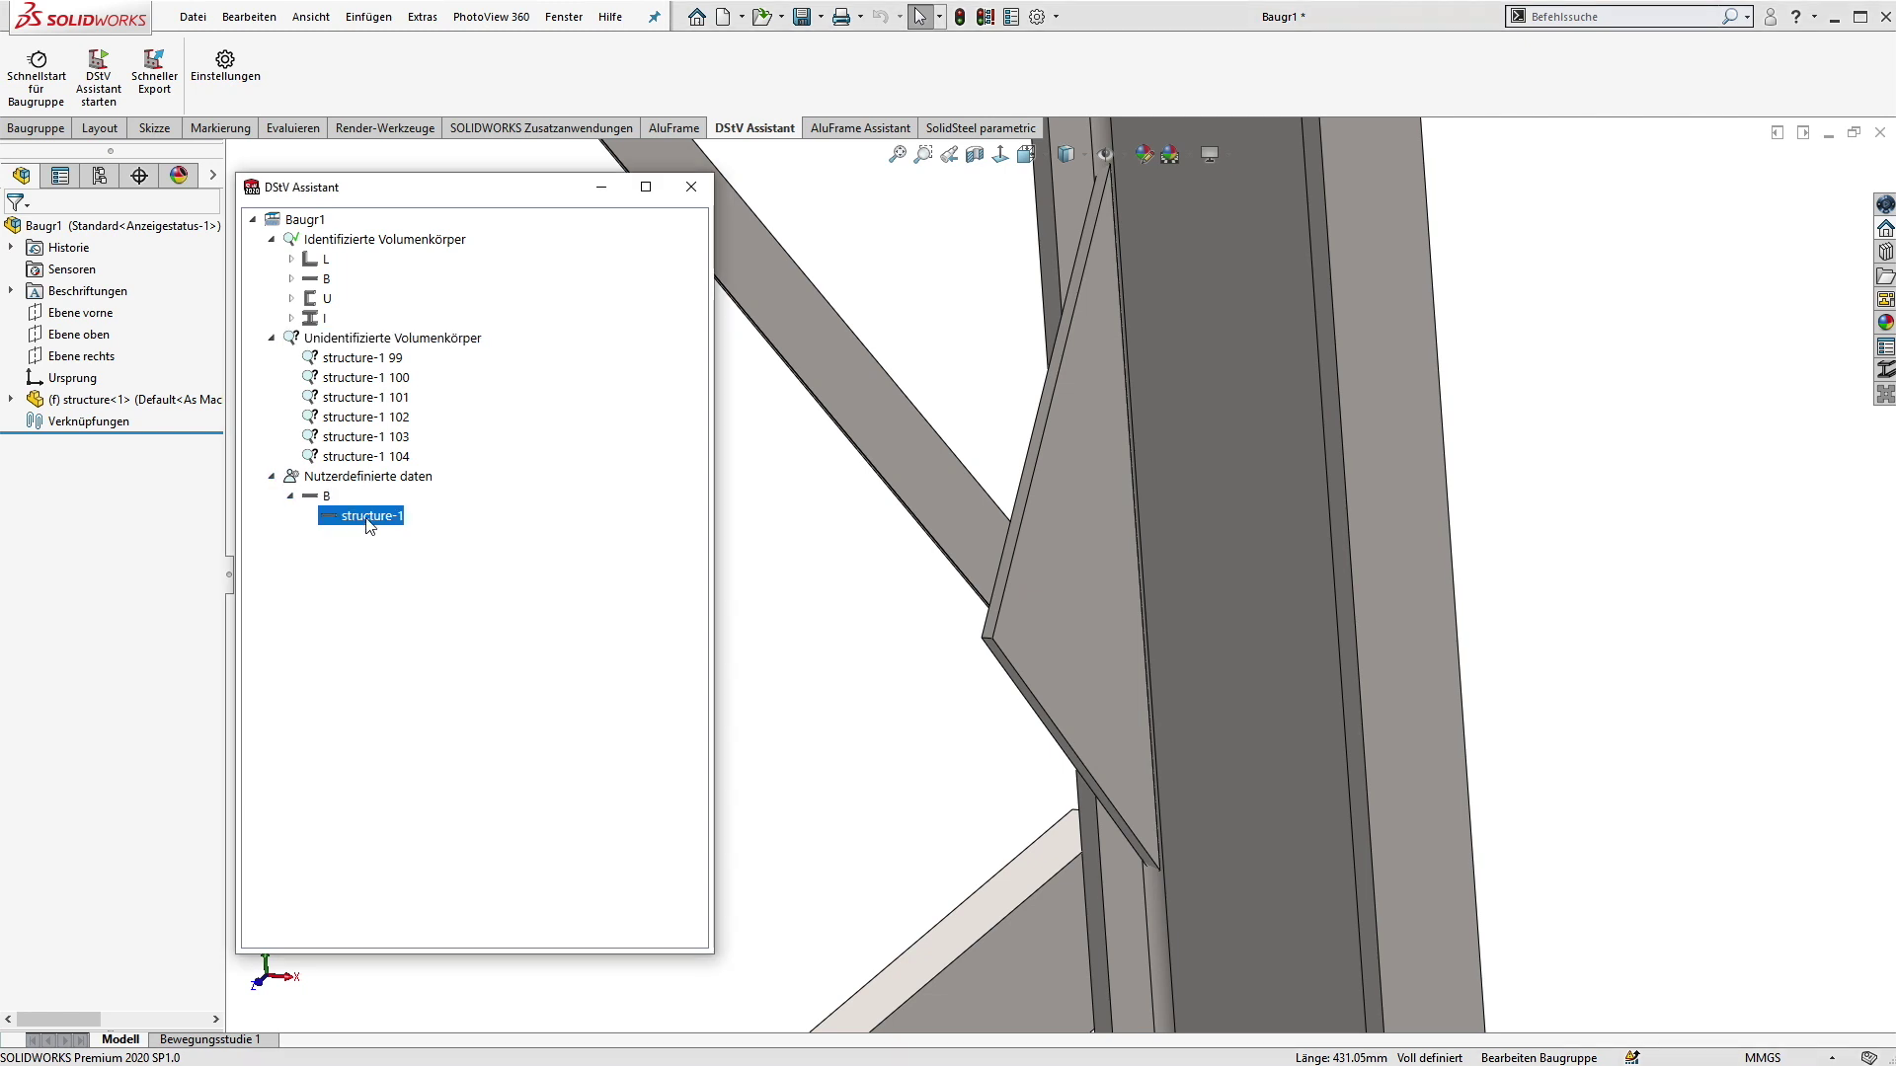
right_click(366, 515)
click(427, 557)
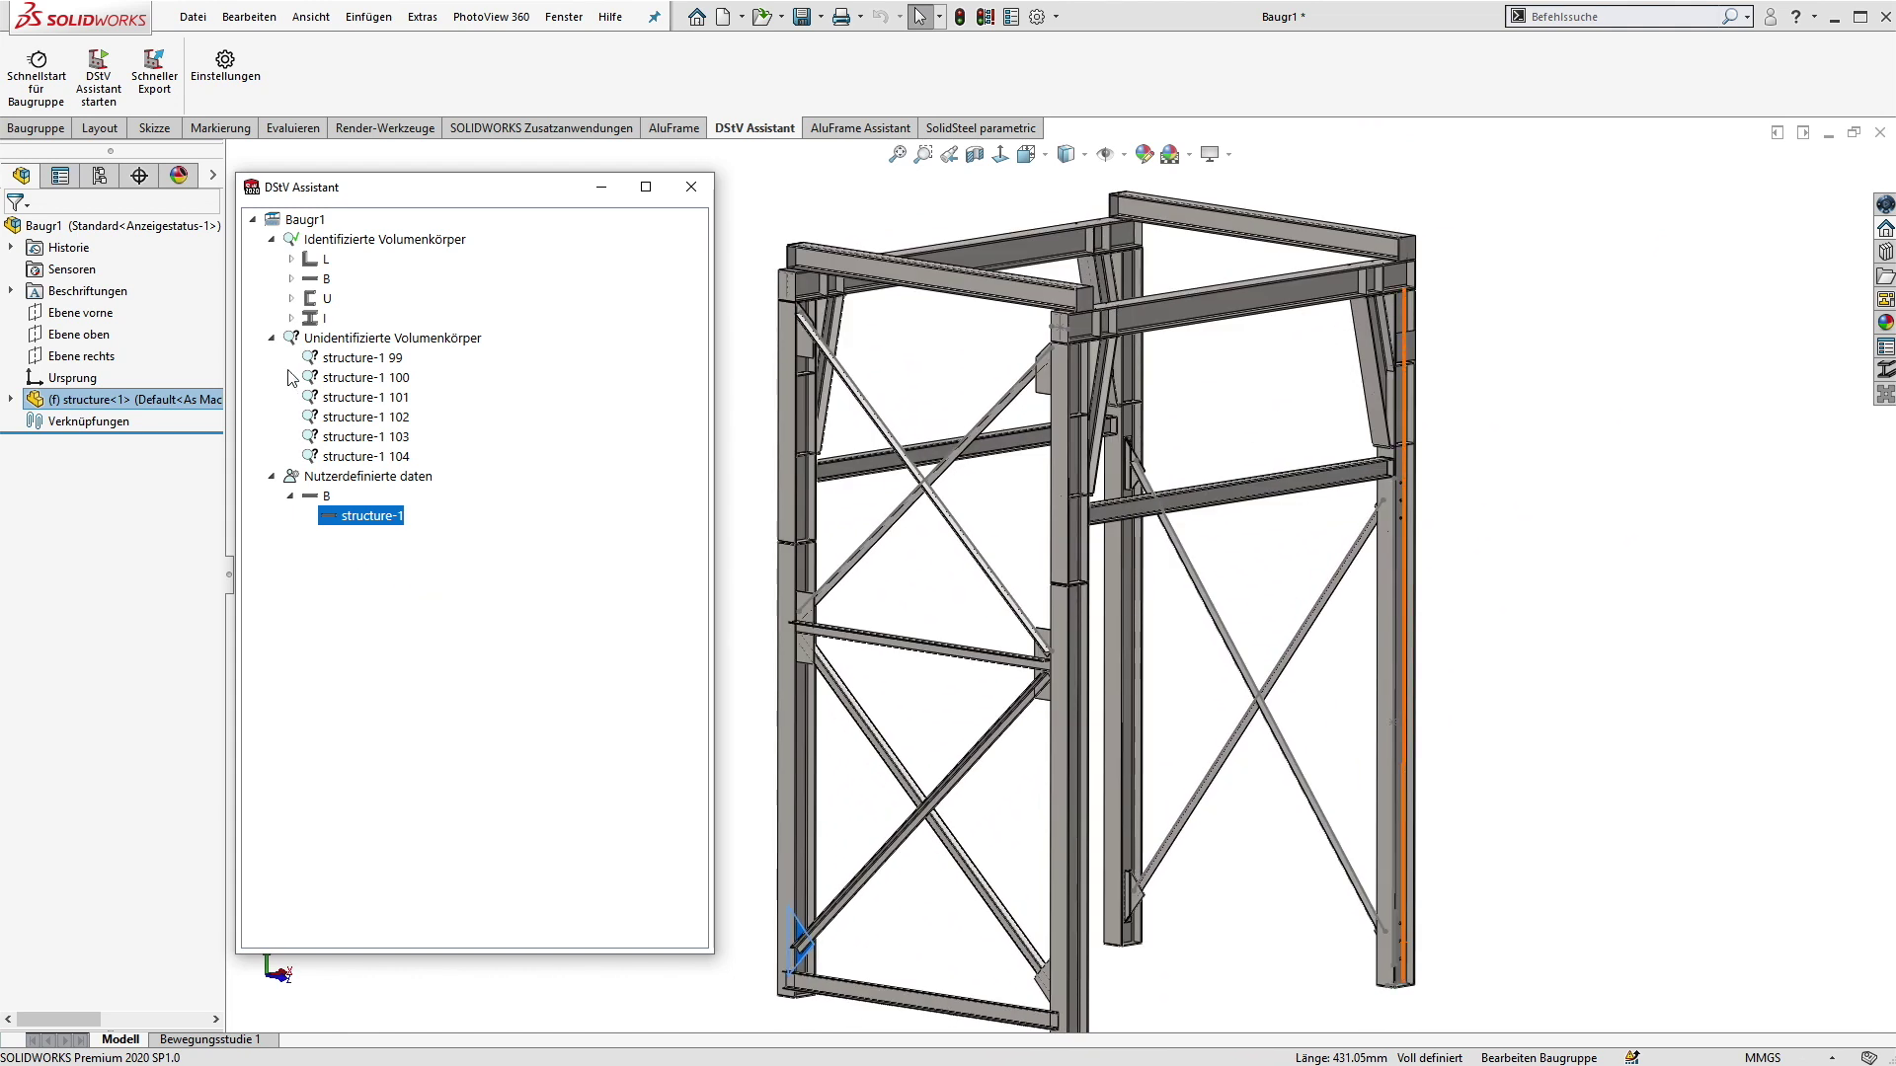
Step: Collapse the unidentified, user-defined and identified body groups in the assistant tree
click(274, 337)
click(273, 357)
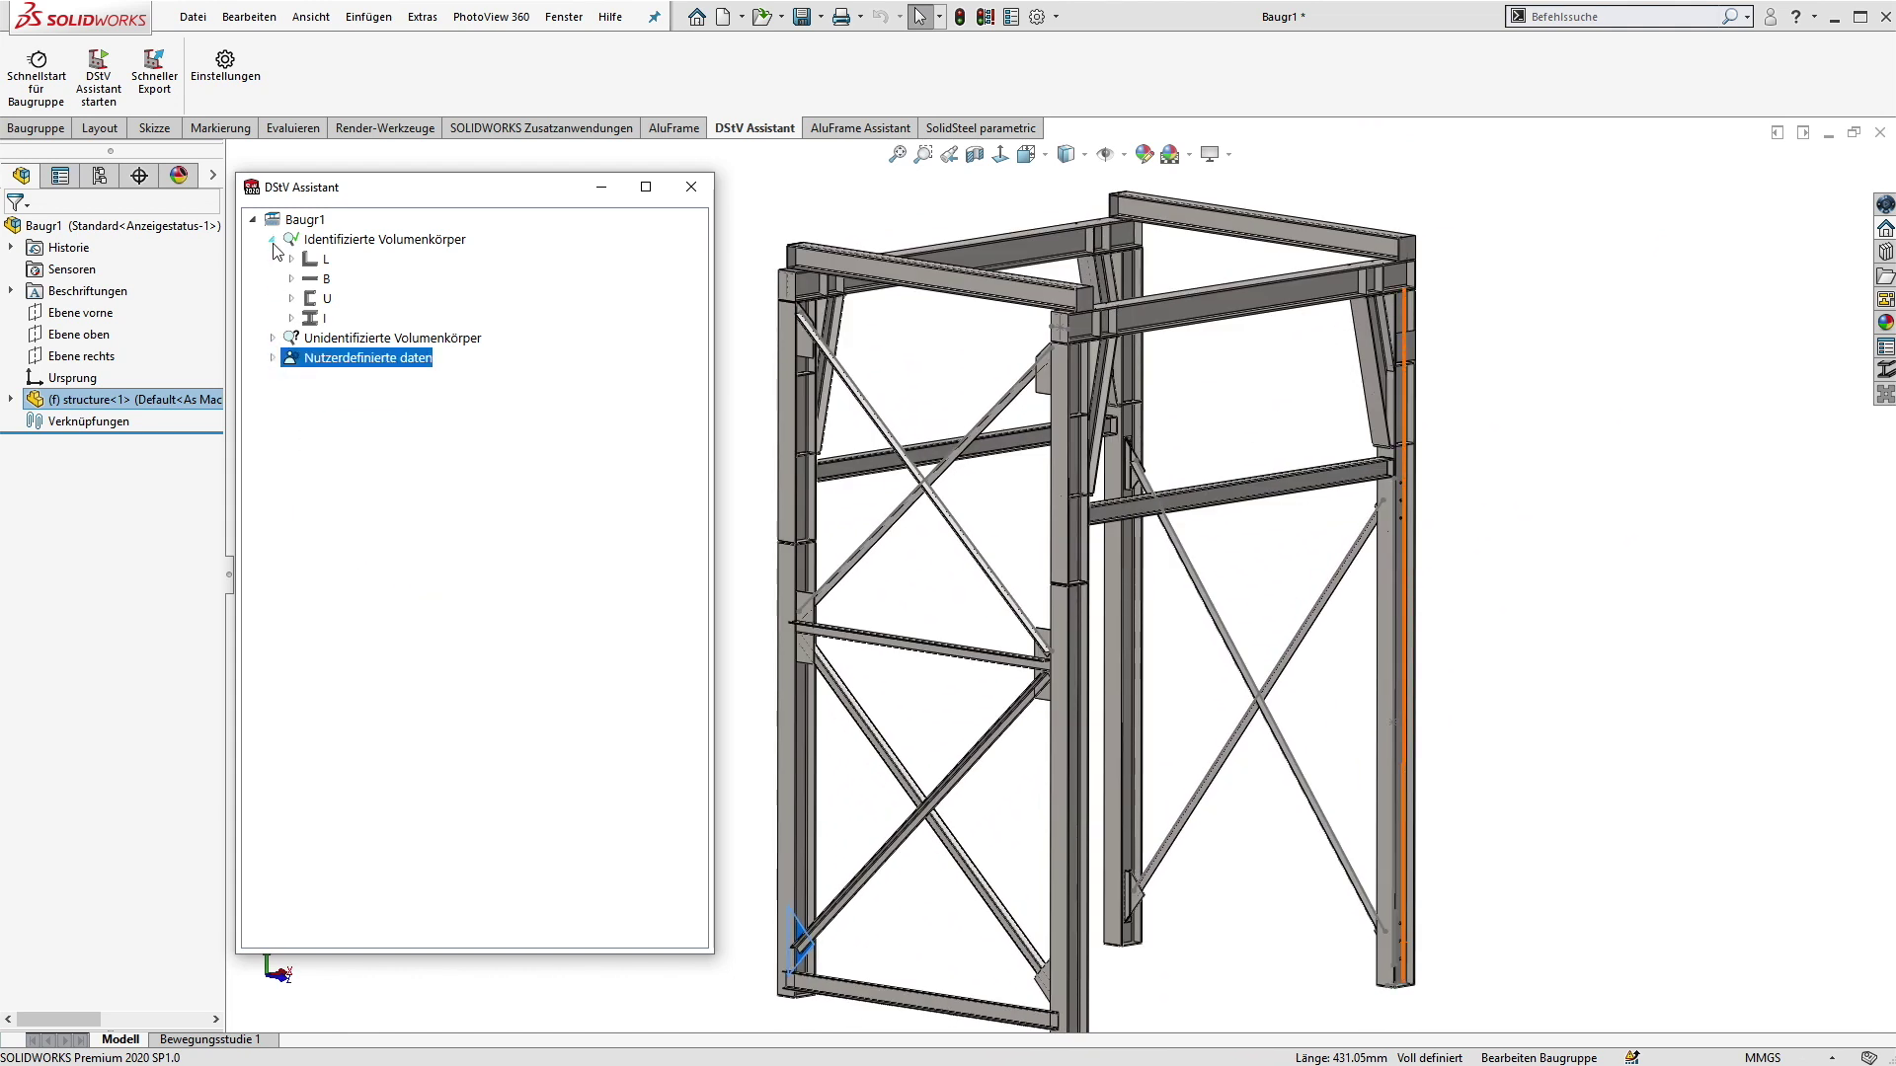
click(272, 240)
Step: Export all Baugr1 bodies as DStV NC data with Auftragsnummer swx_weldments_demo
right_click(294, 220)
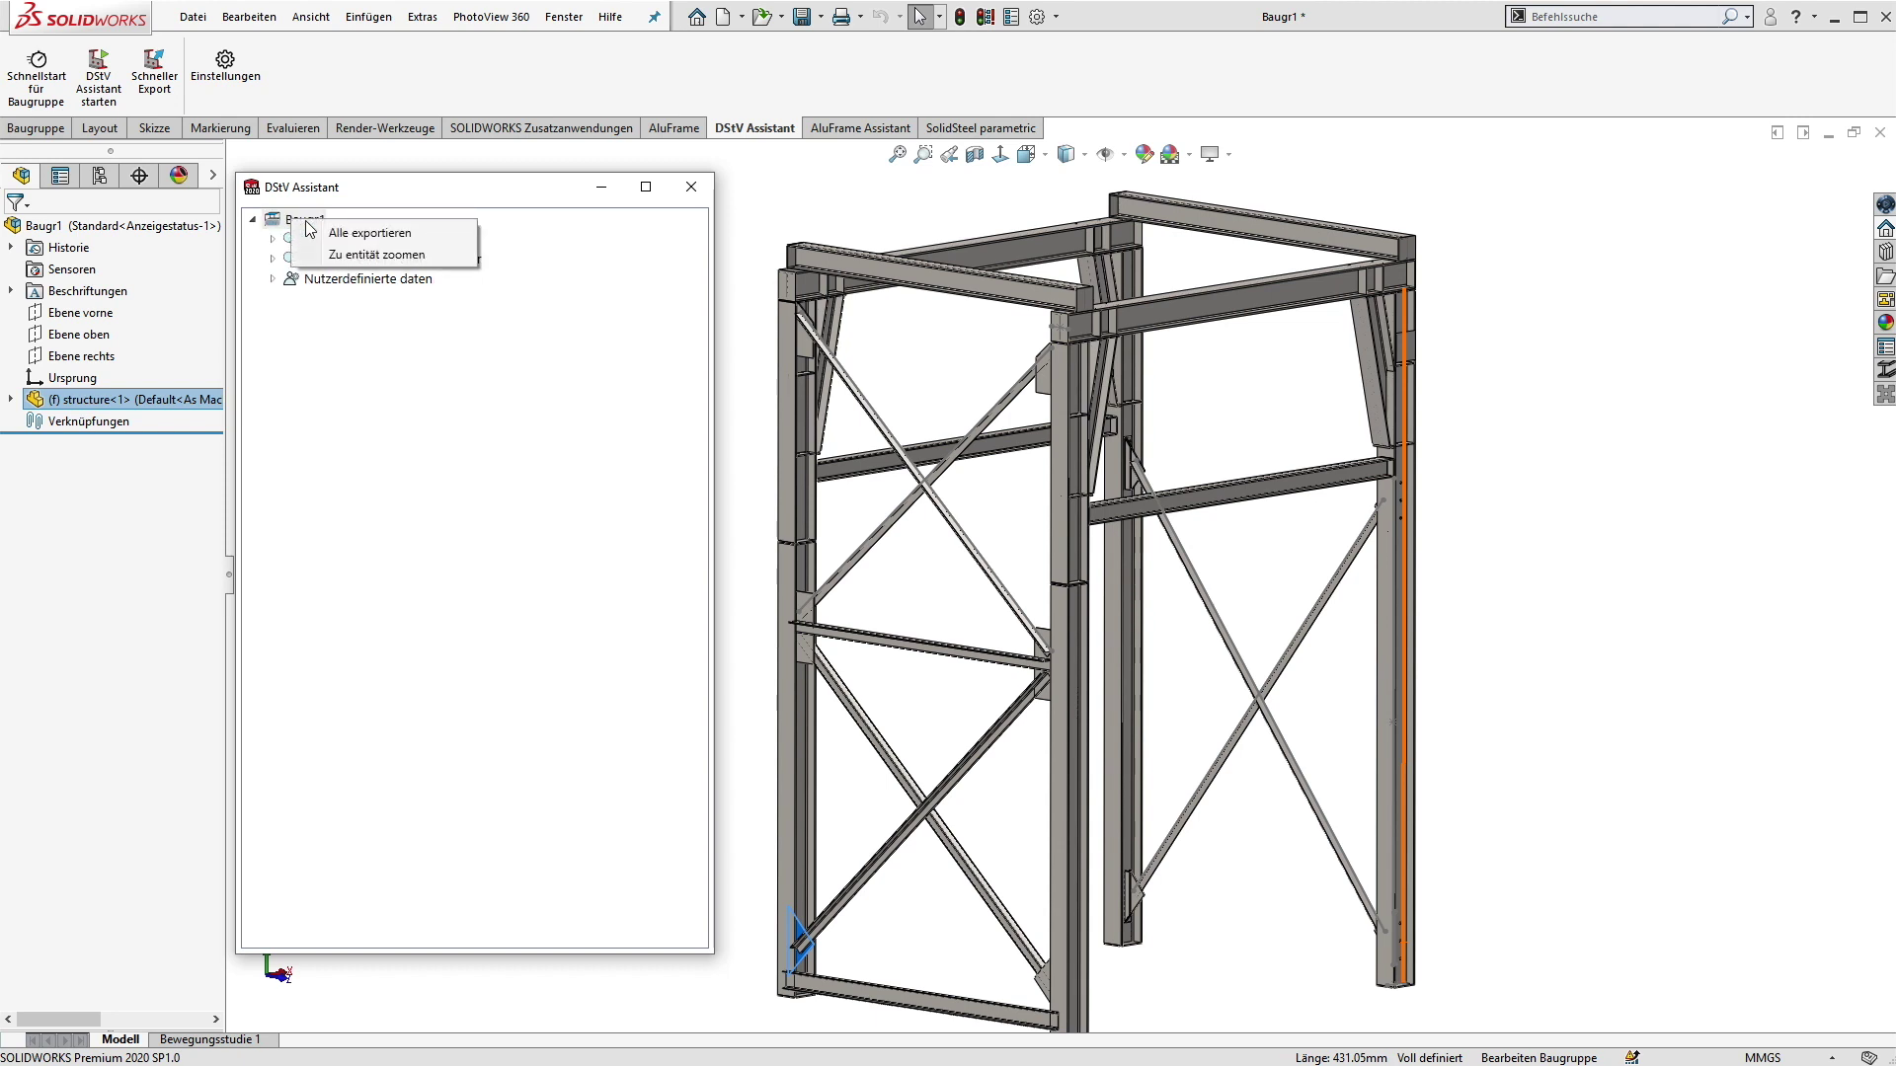
click(371, 234)
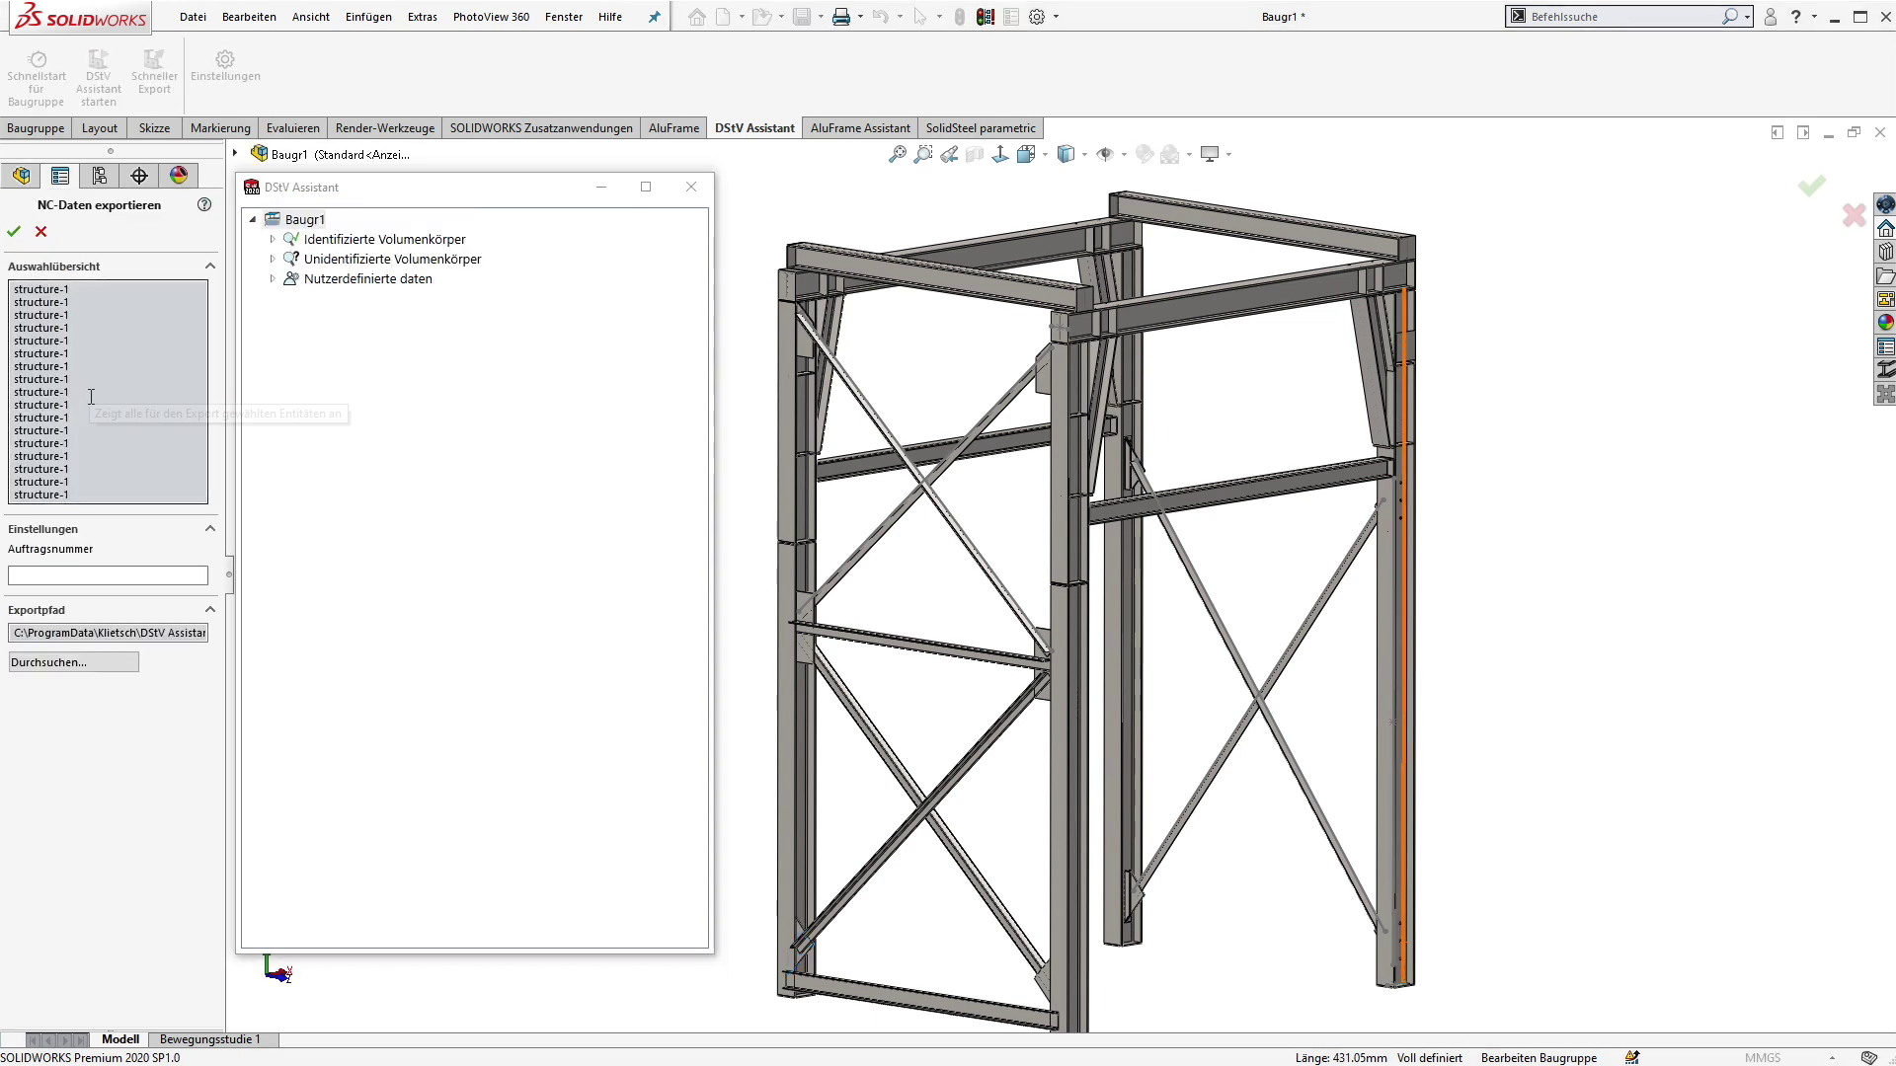
click(66, 576)
text(swx_weldments_demo)
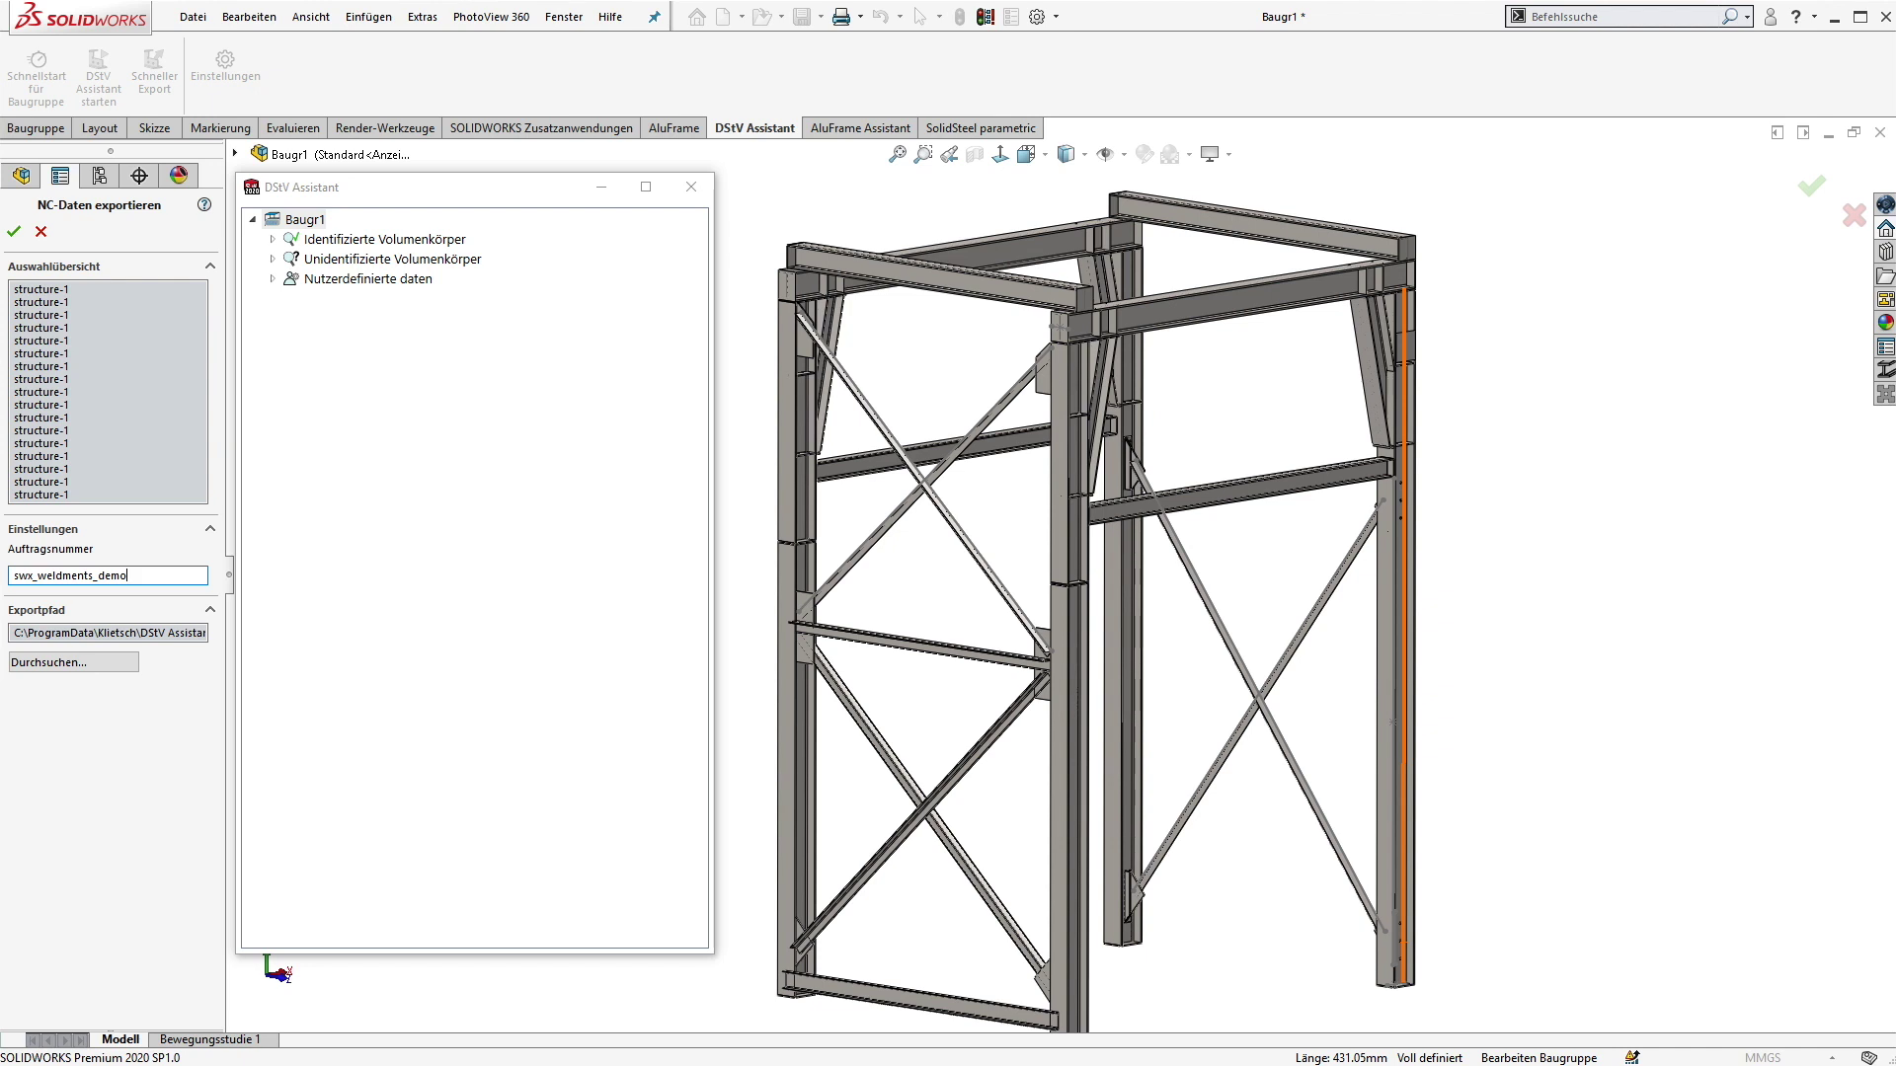
click(14, 231)
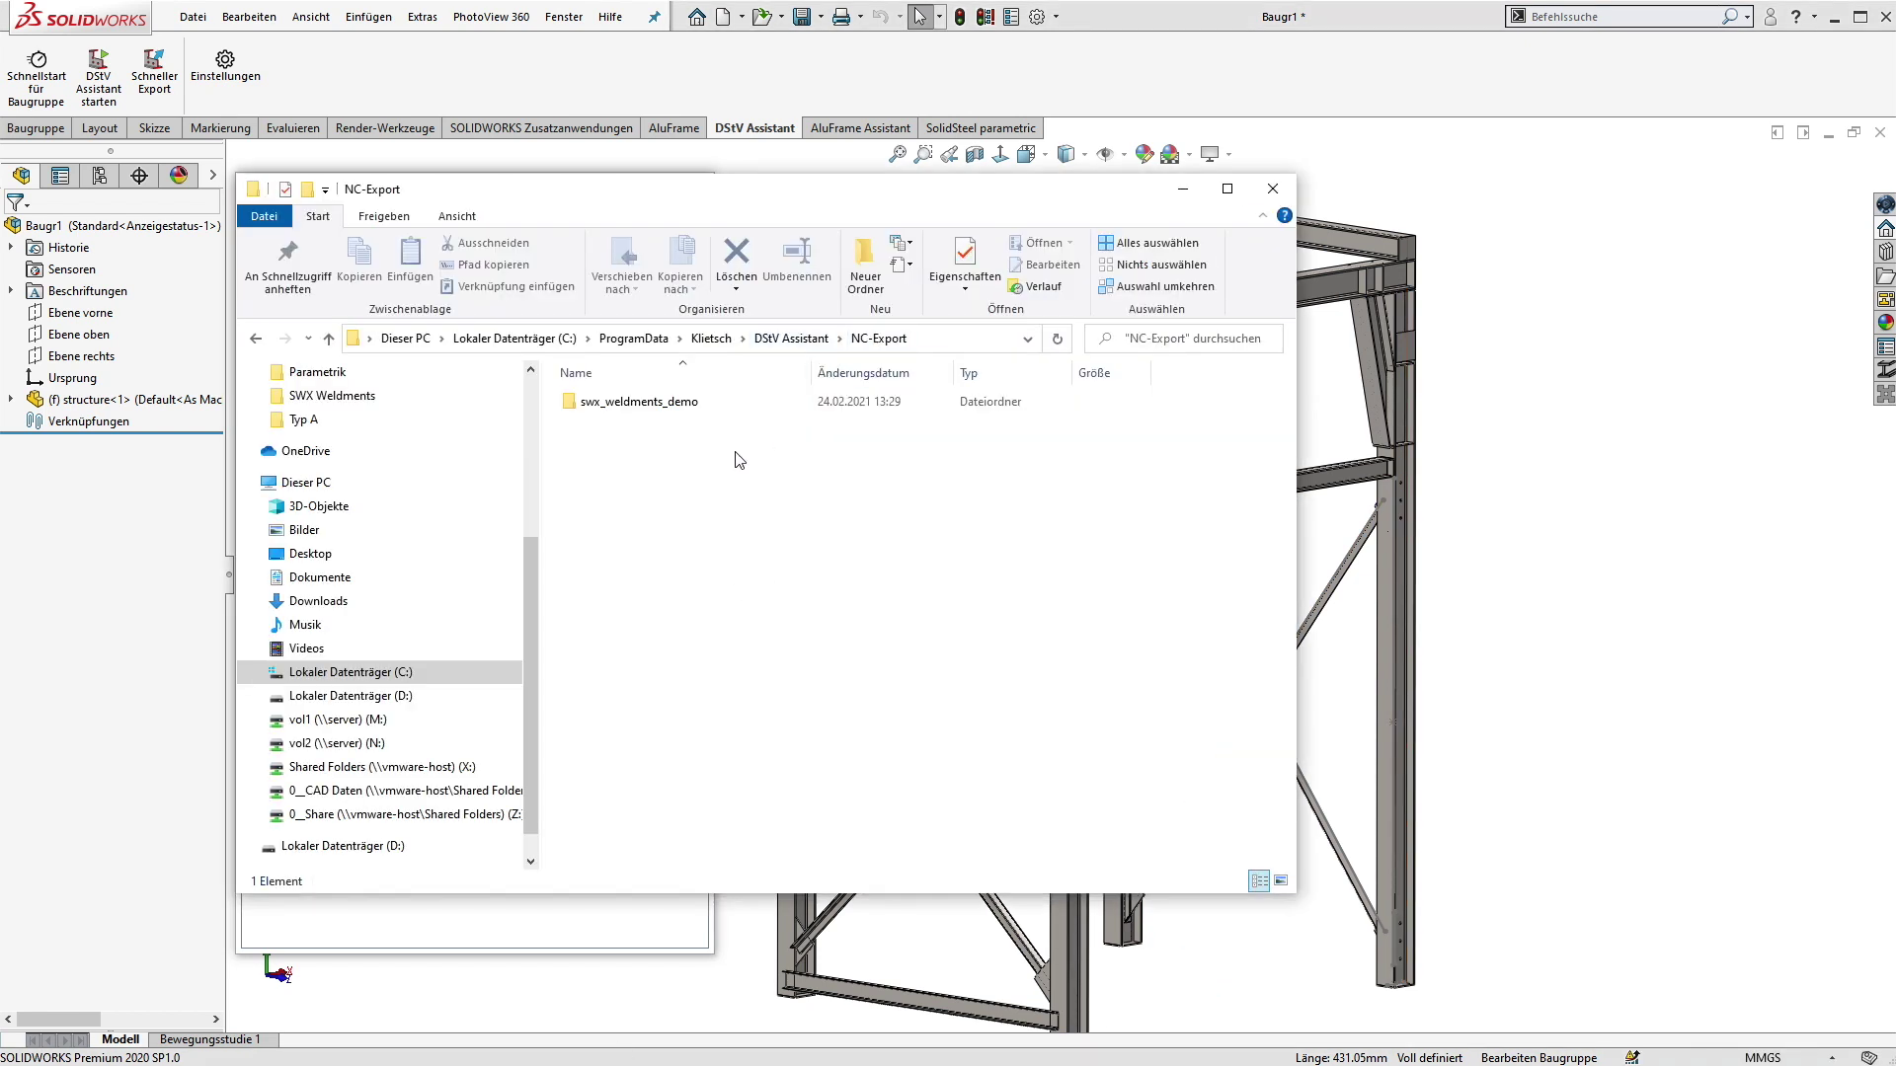
Step: Open 0-structure-1(26).nc from swx_weldments_demo's dated NcExport folder in the viewer
double_click(647, 405)
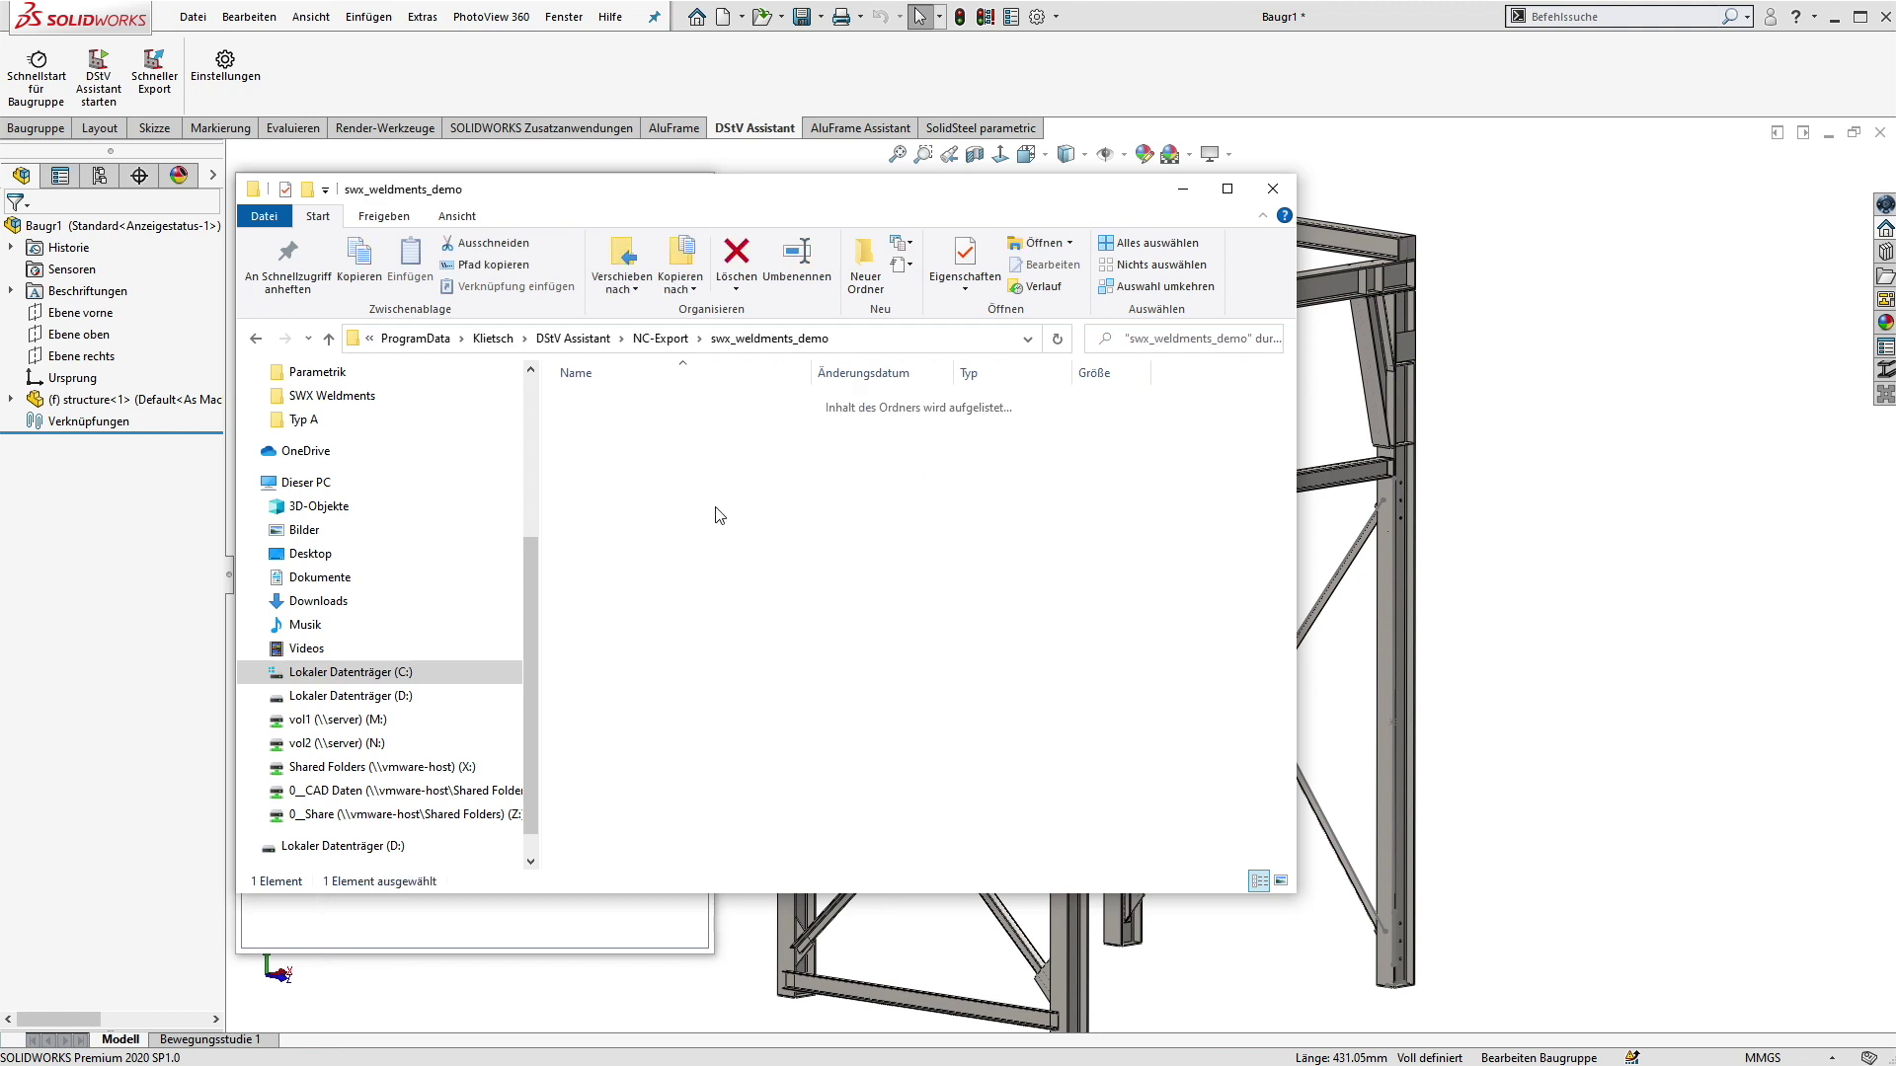
double_click(618, 403)
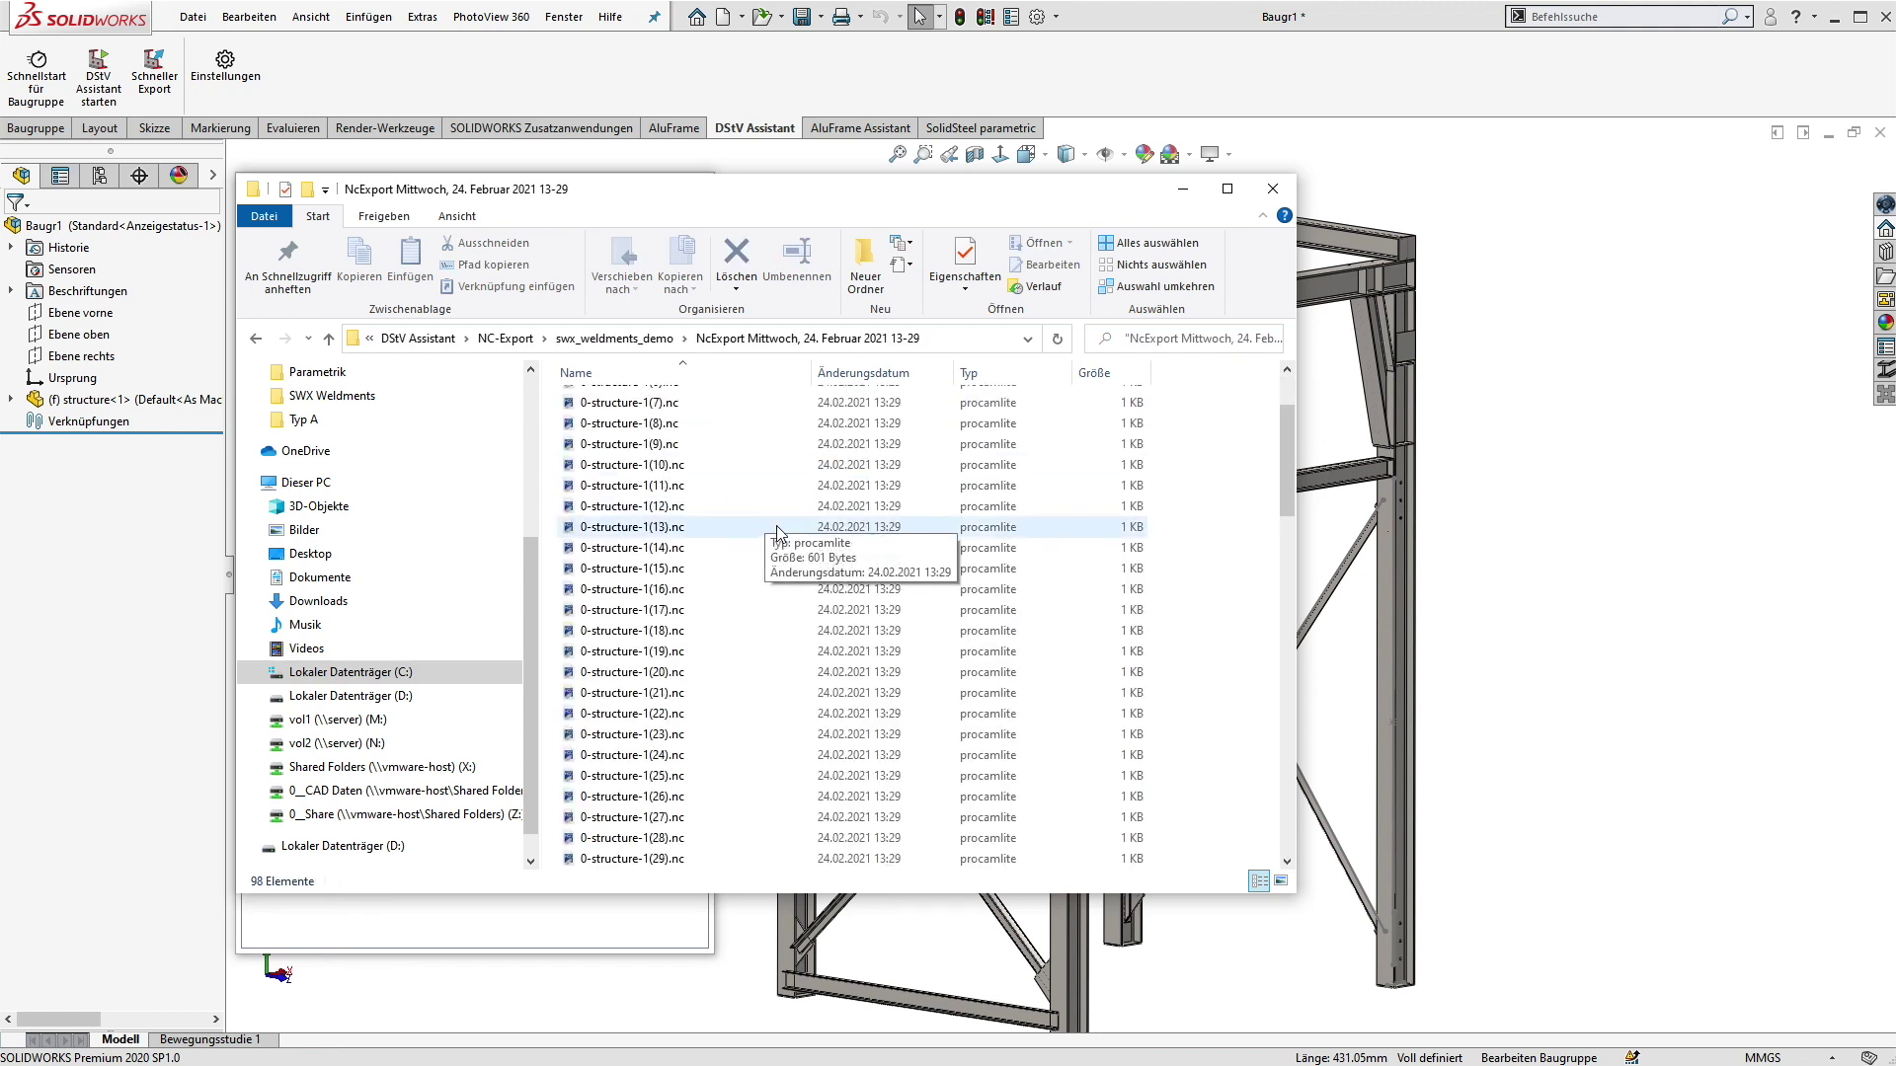
scroll(777, 534, down, 20)
scroll(777, 533, up, 13)
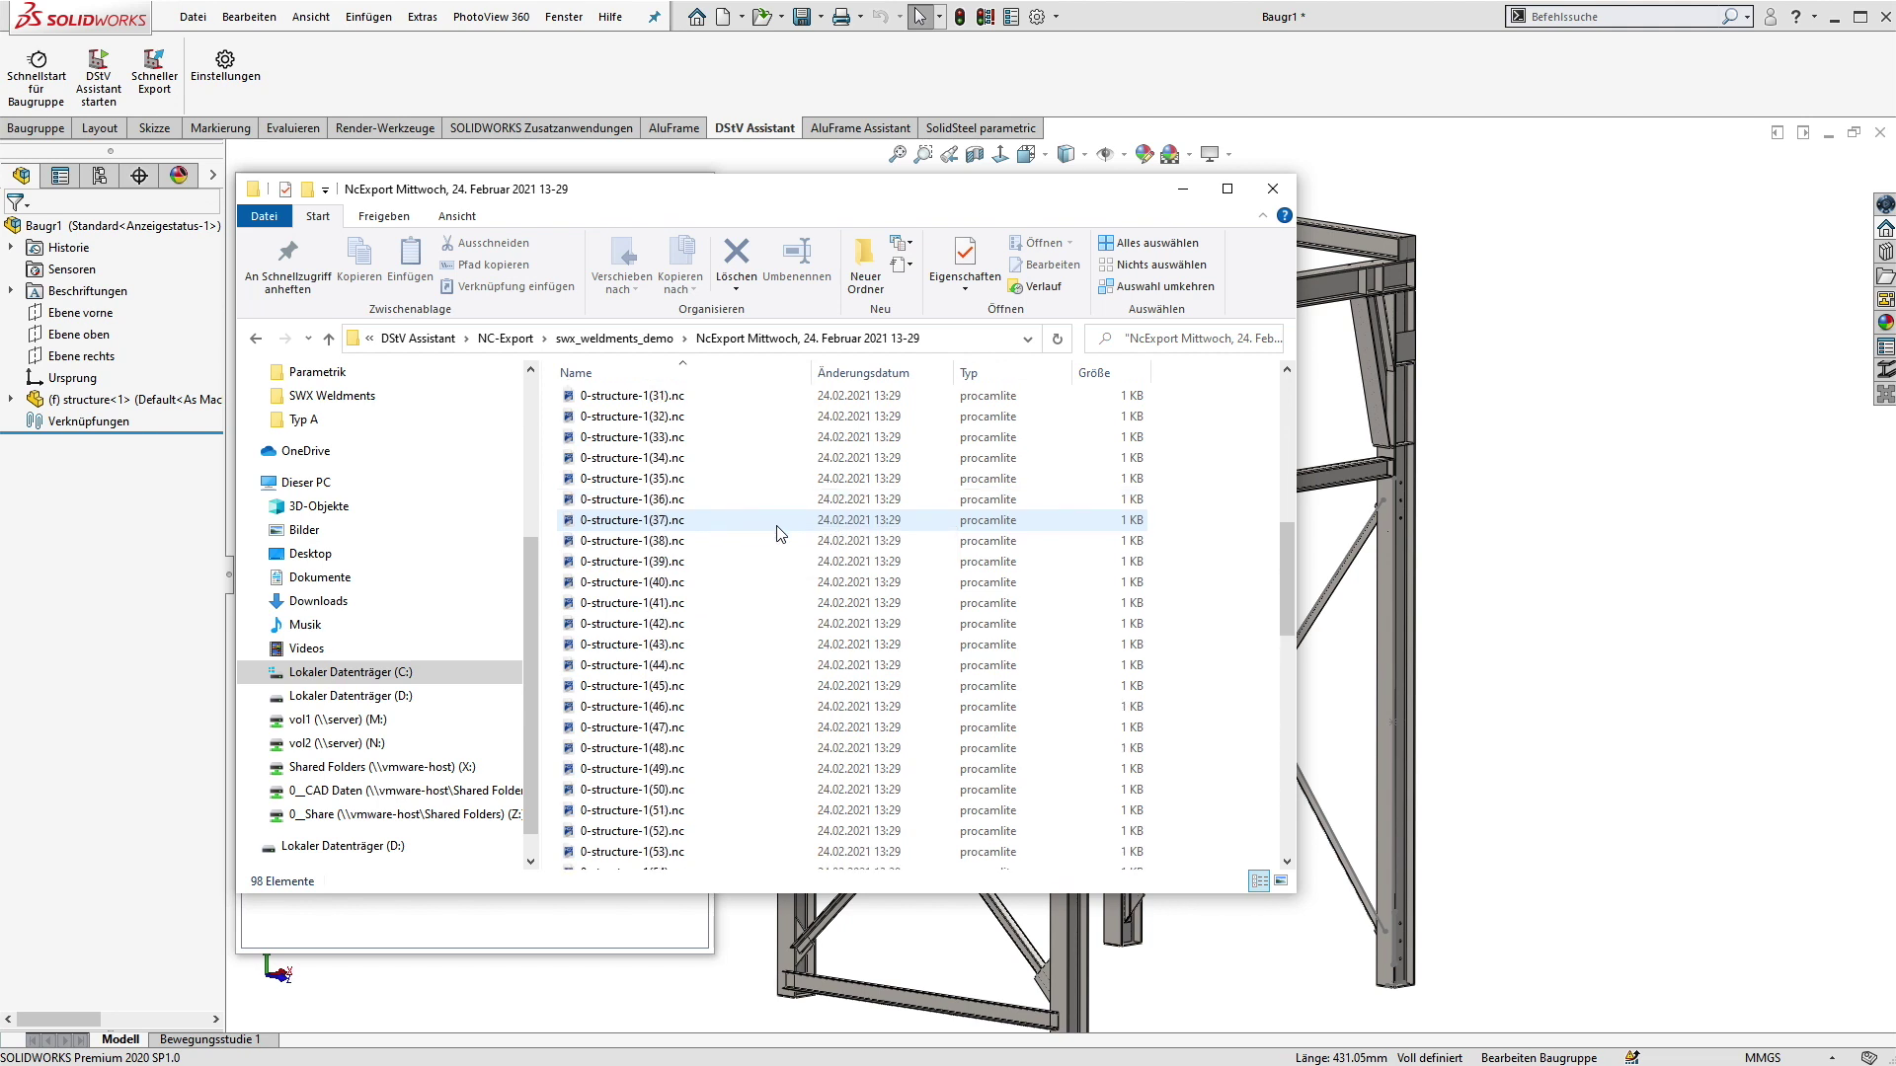
scroll(780, 534, up, 3)
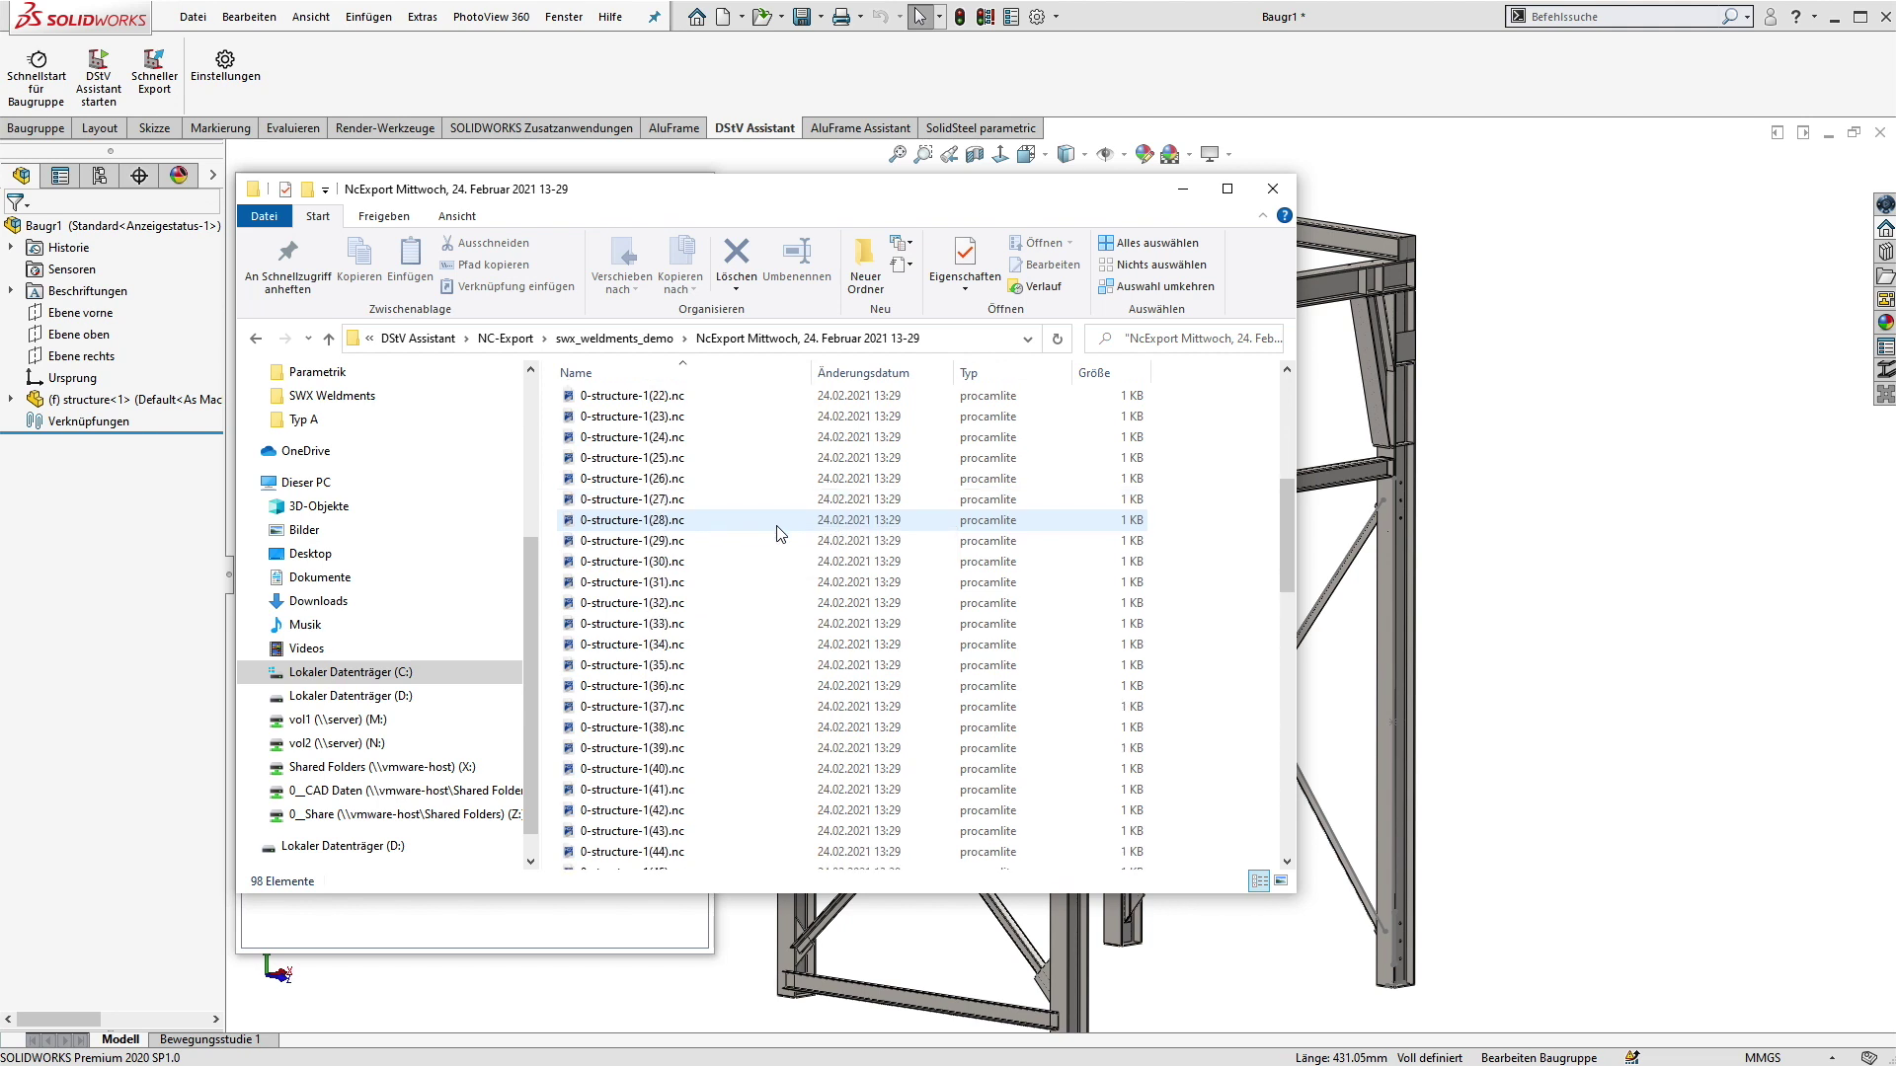
click(679, 484)
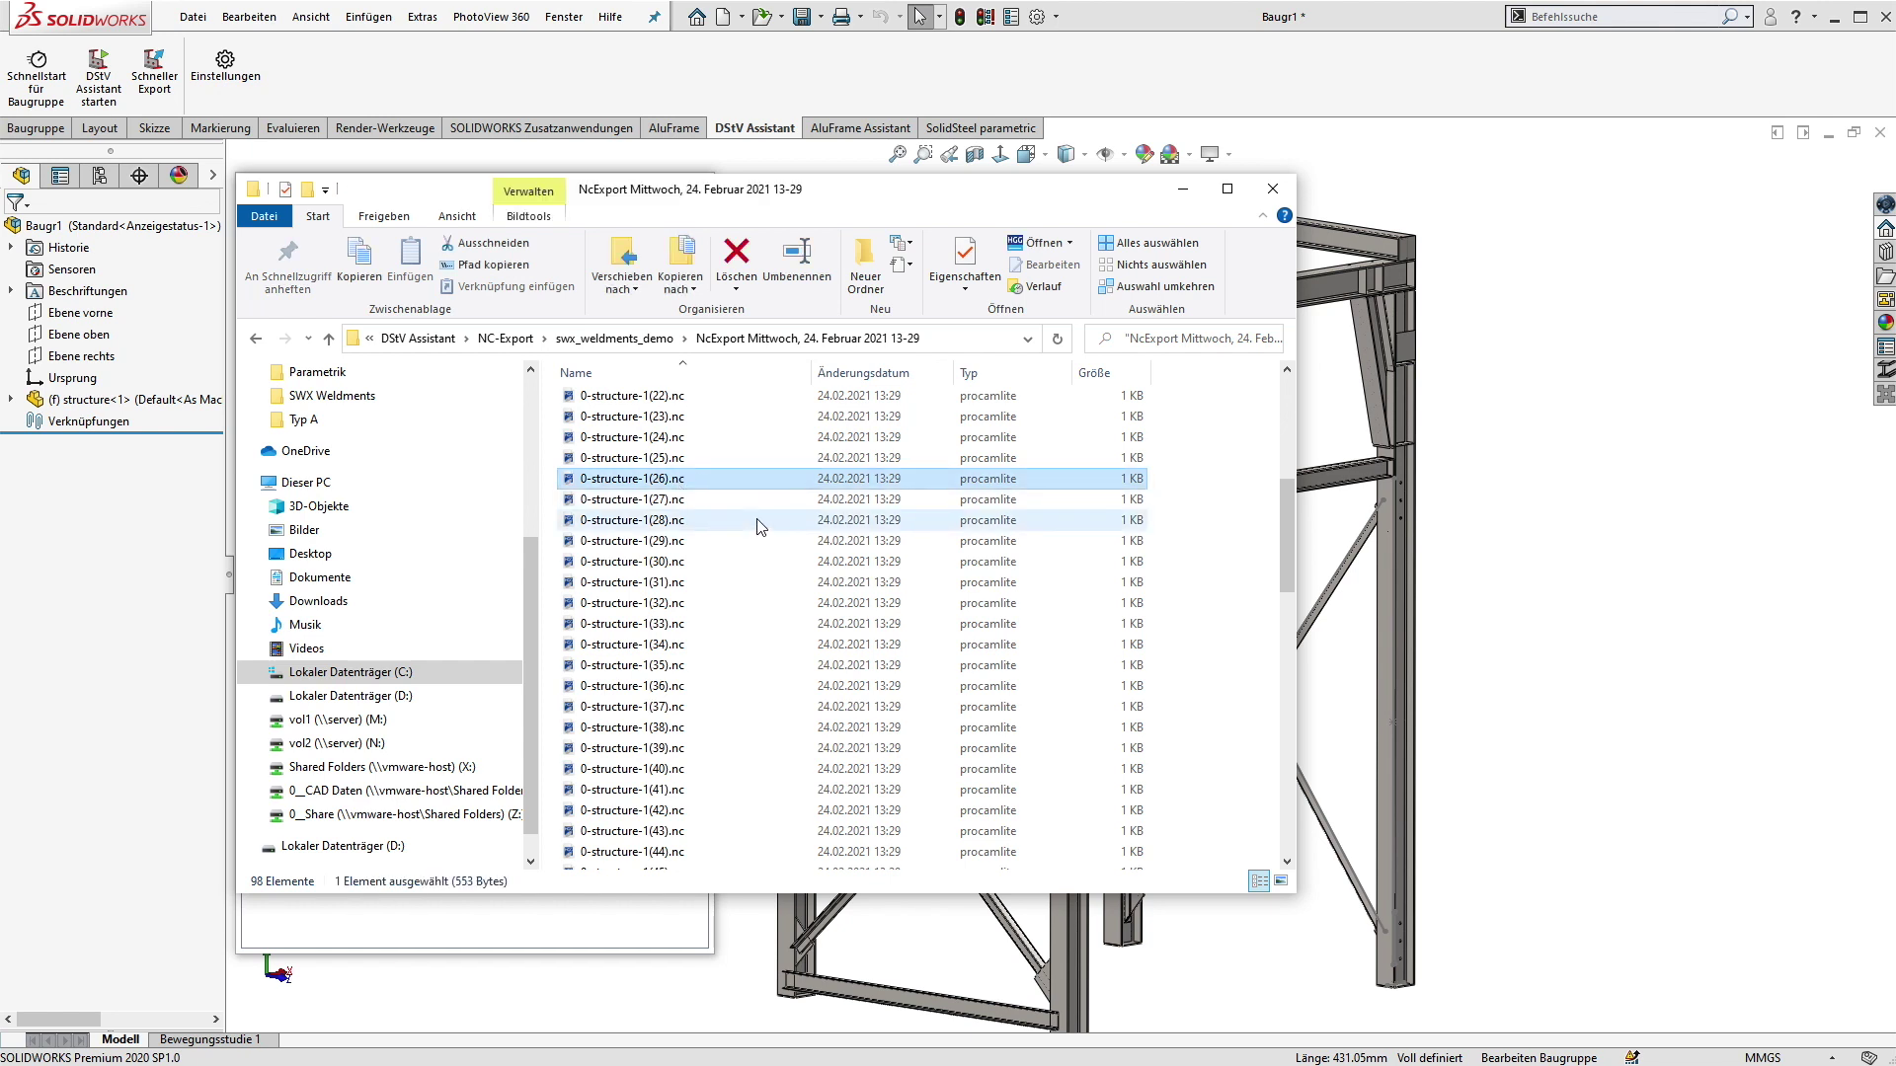
key(Return)
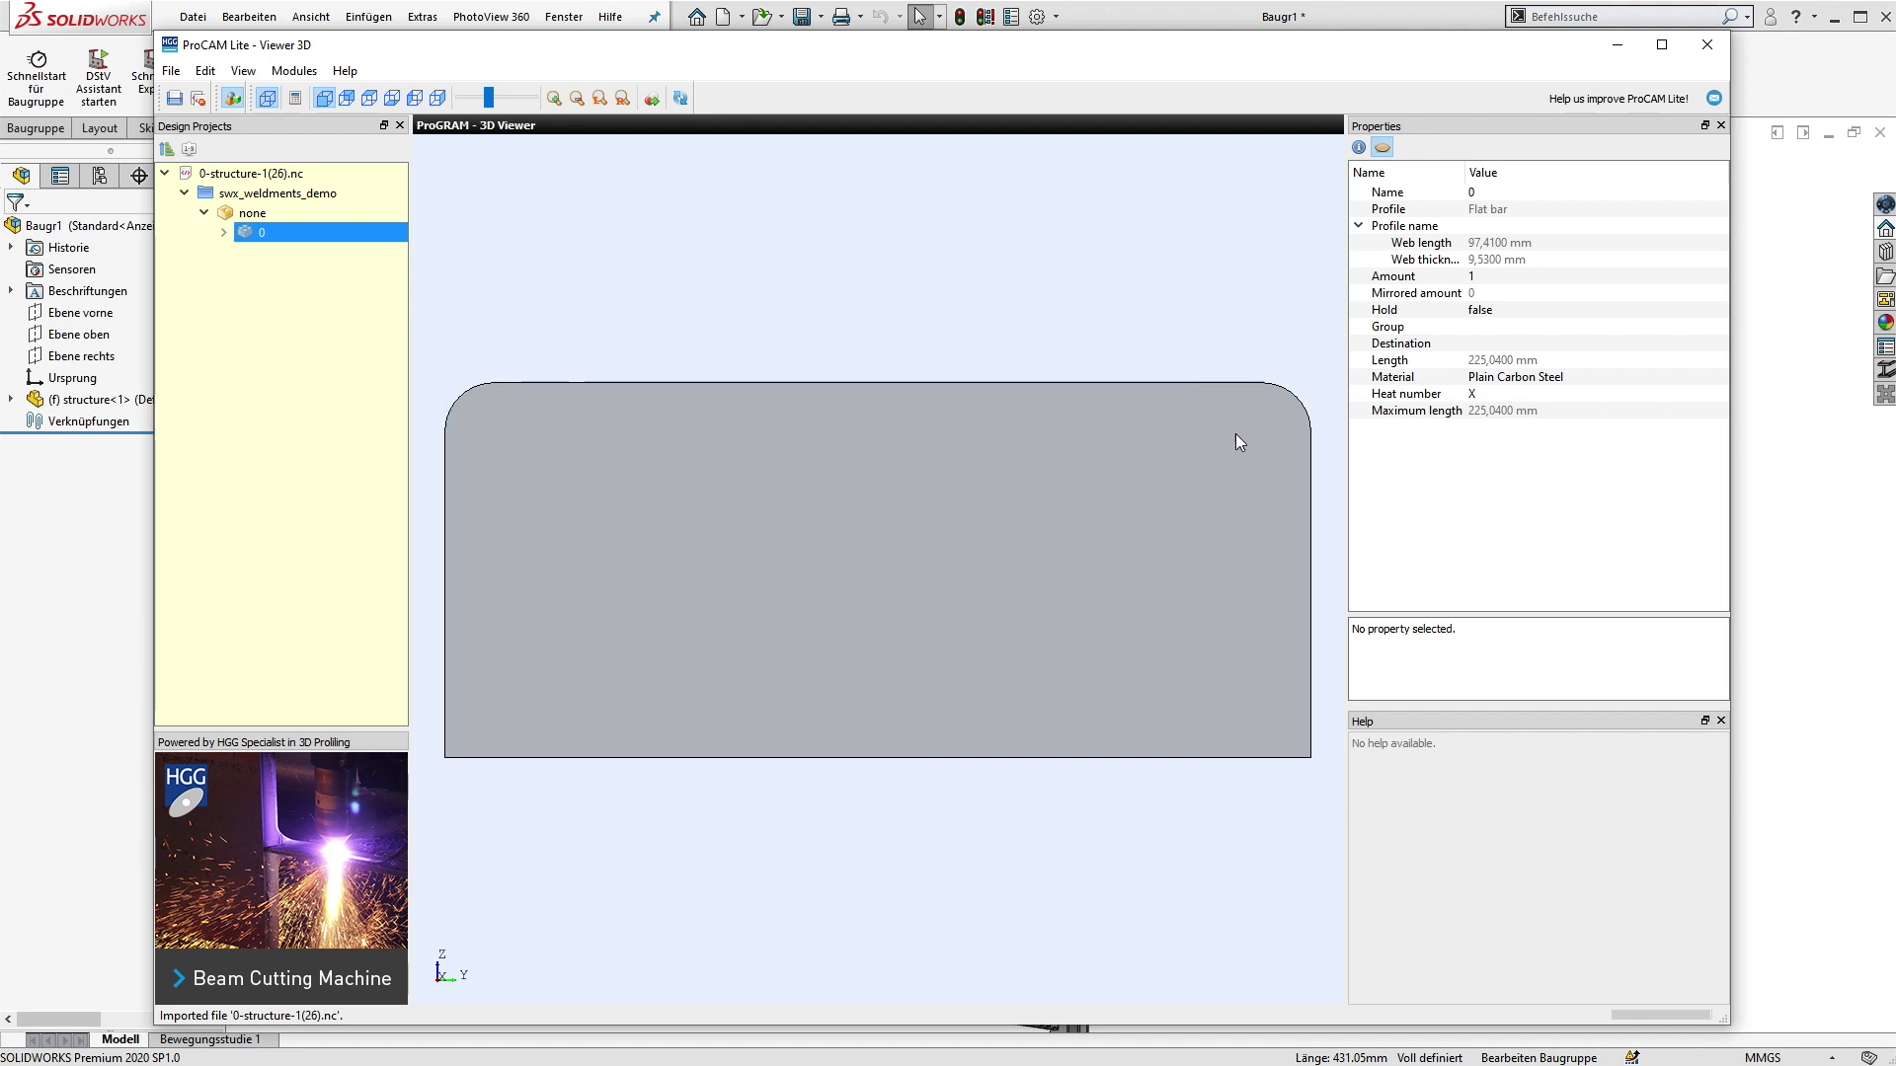
Step: Orbit the flat bar and the I-beam 0-structure-1(88).nc in 3D, then close ProCAM Lite
middle_drag(618, 507, 1185, 326)
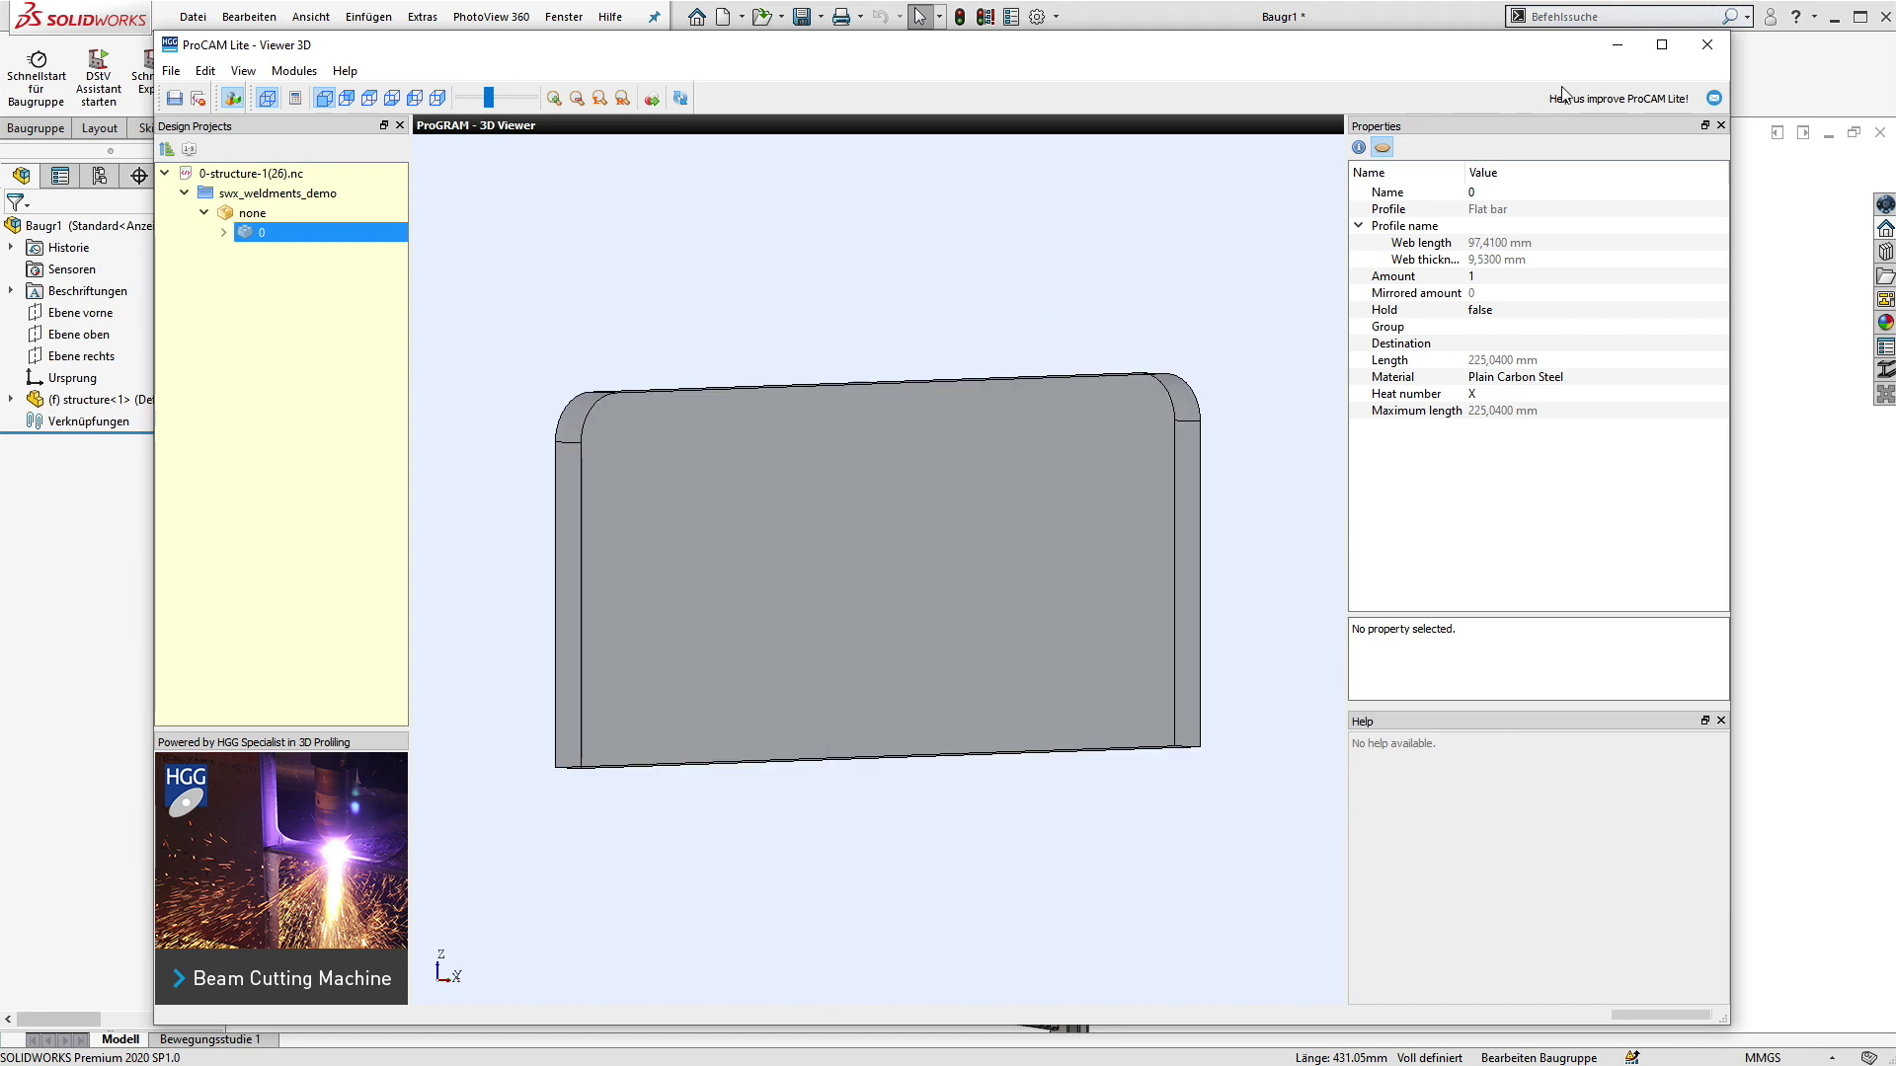
click(1707, 44)
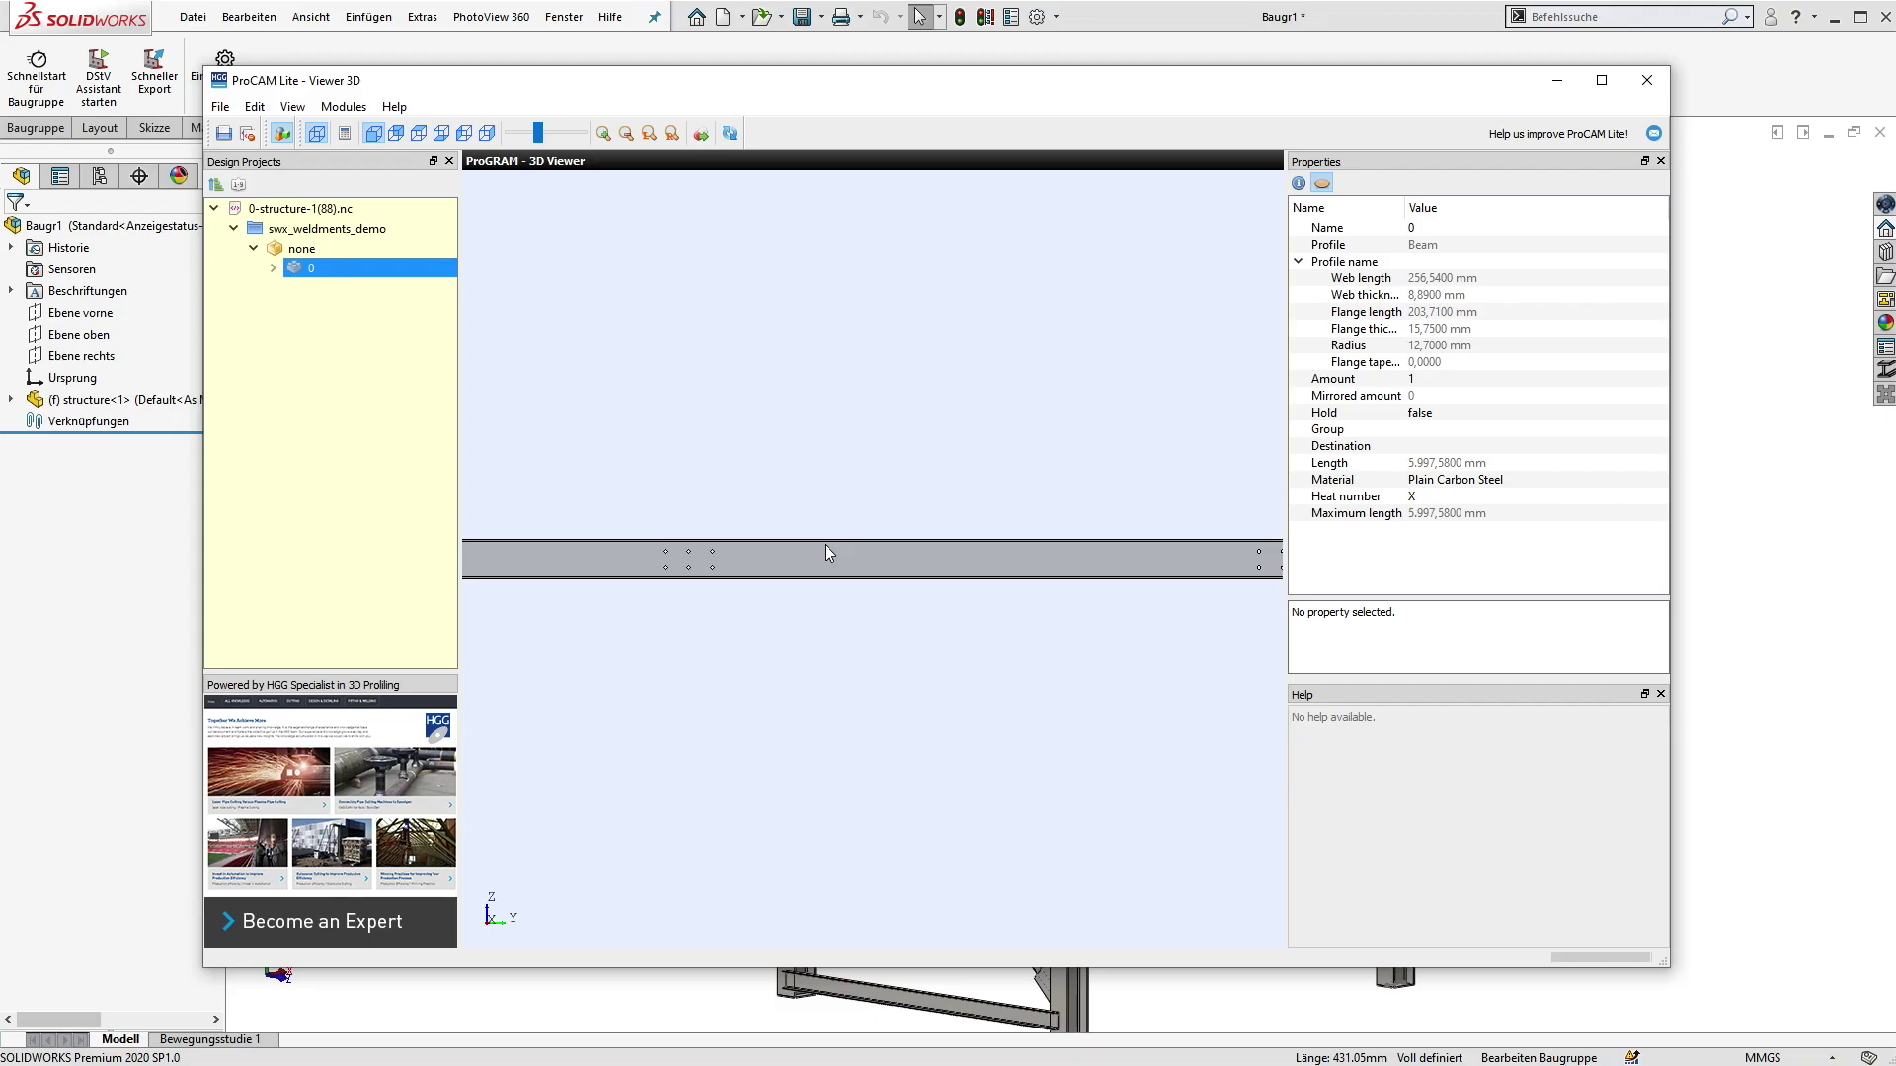
middle_drag(826, 543, 1094, 626)
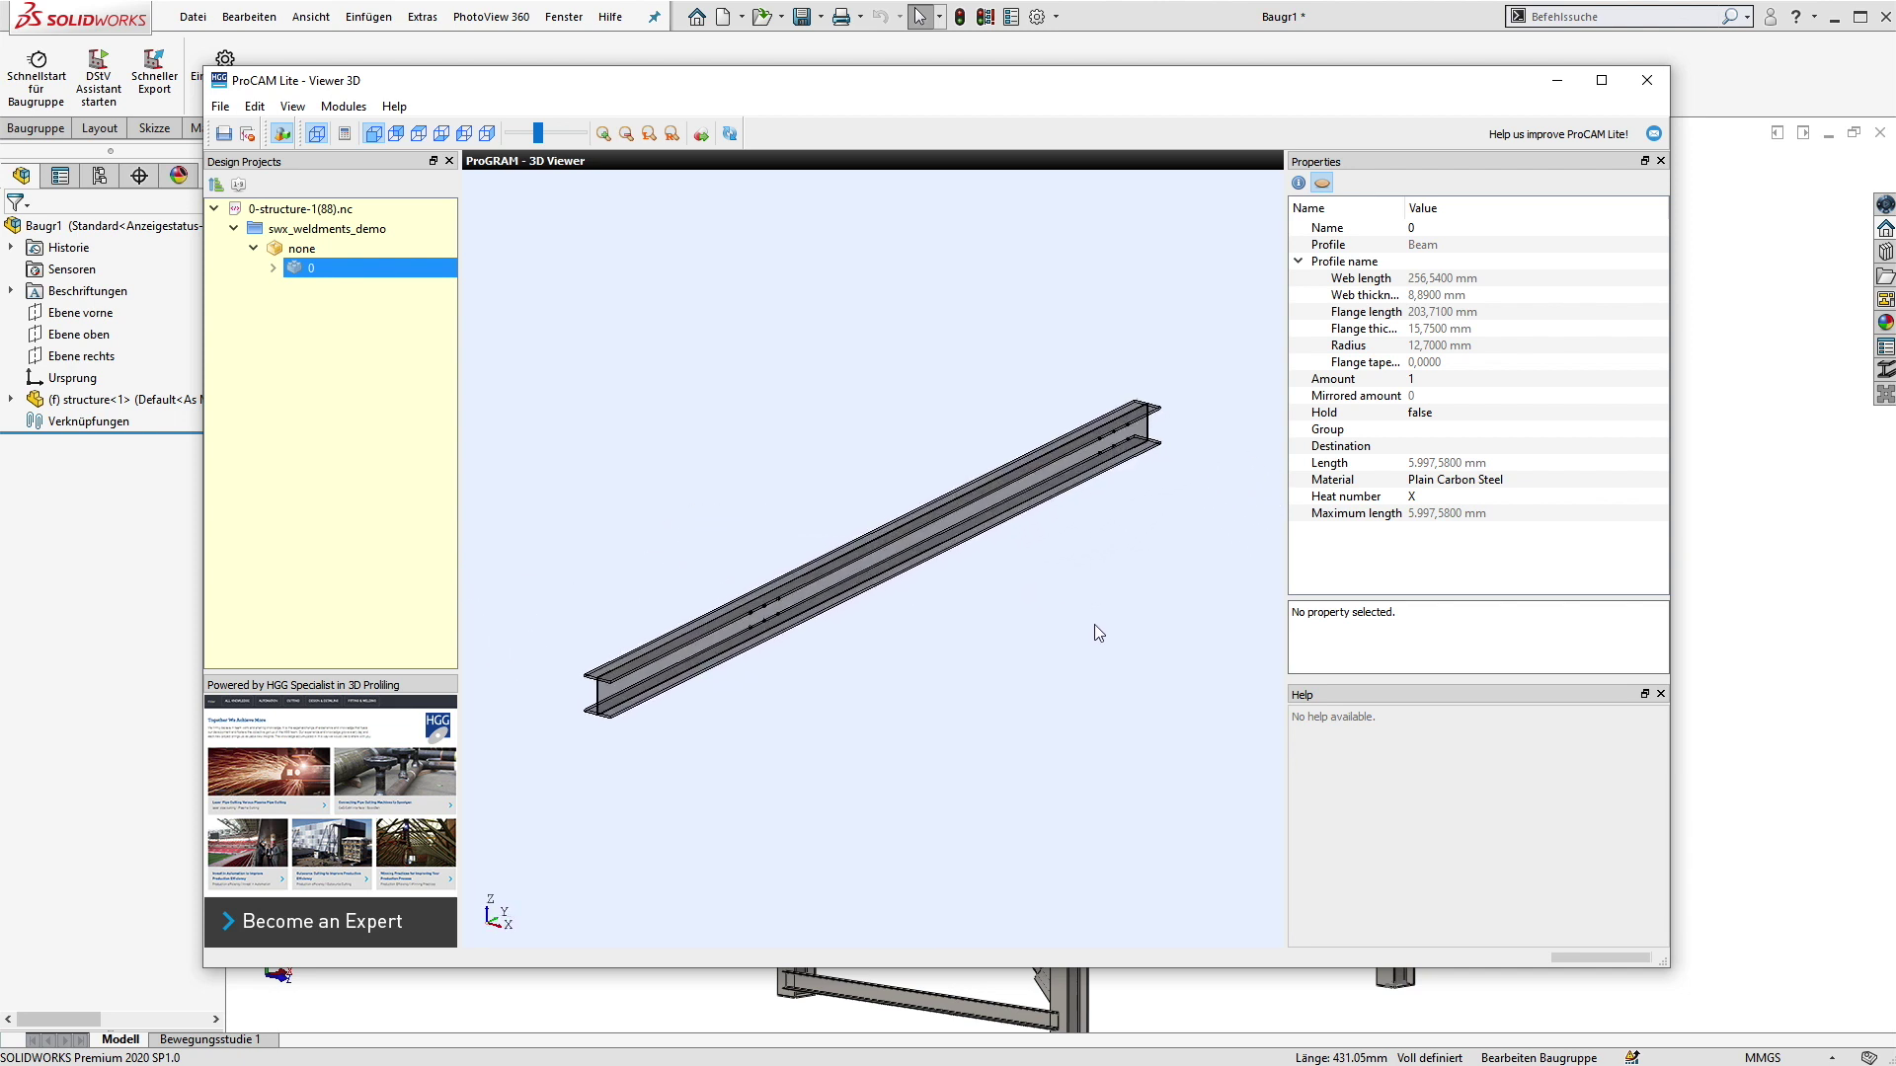
click(1647, 83)
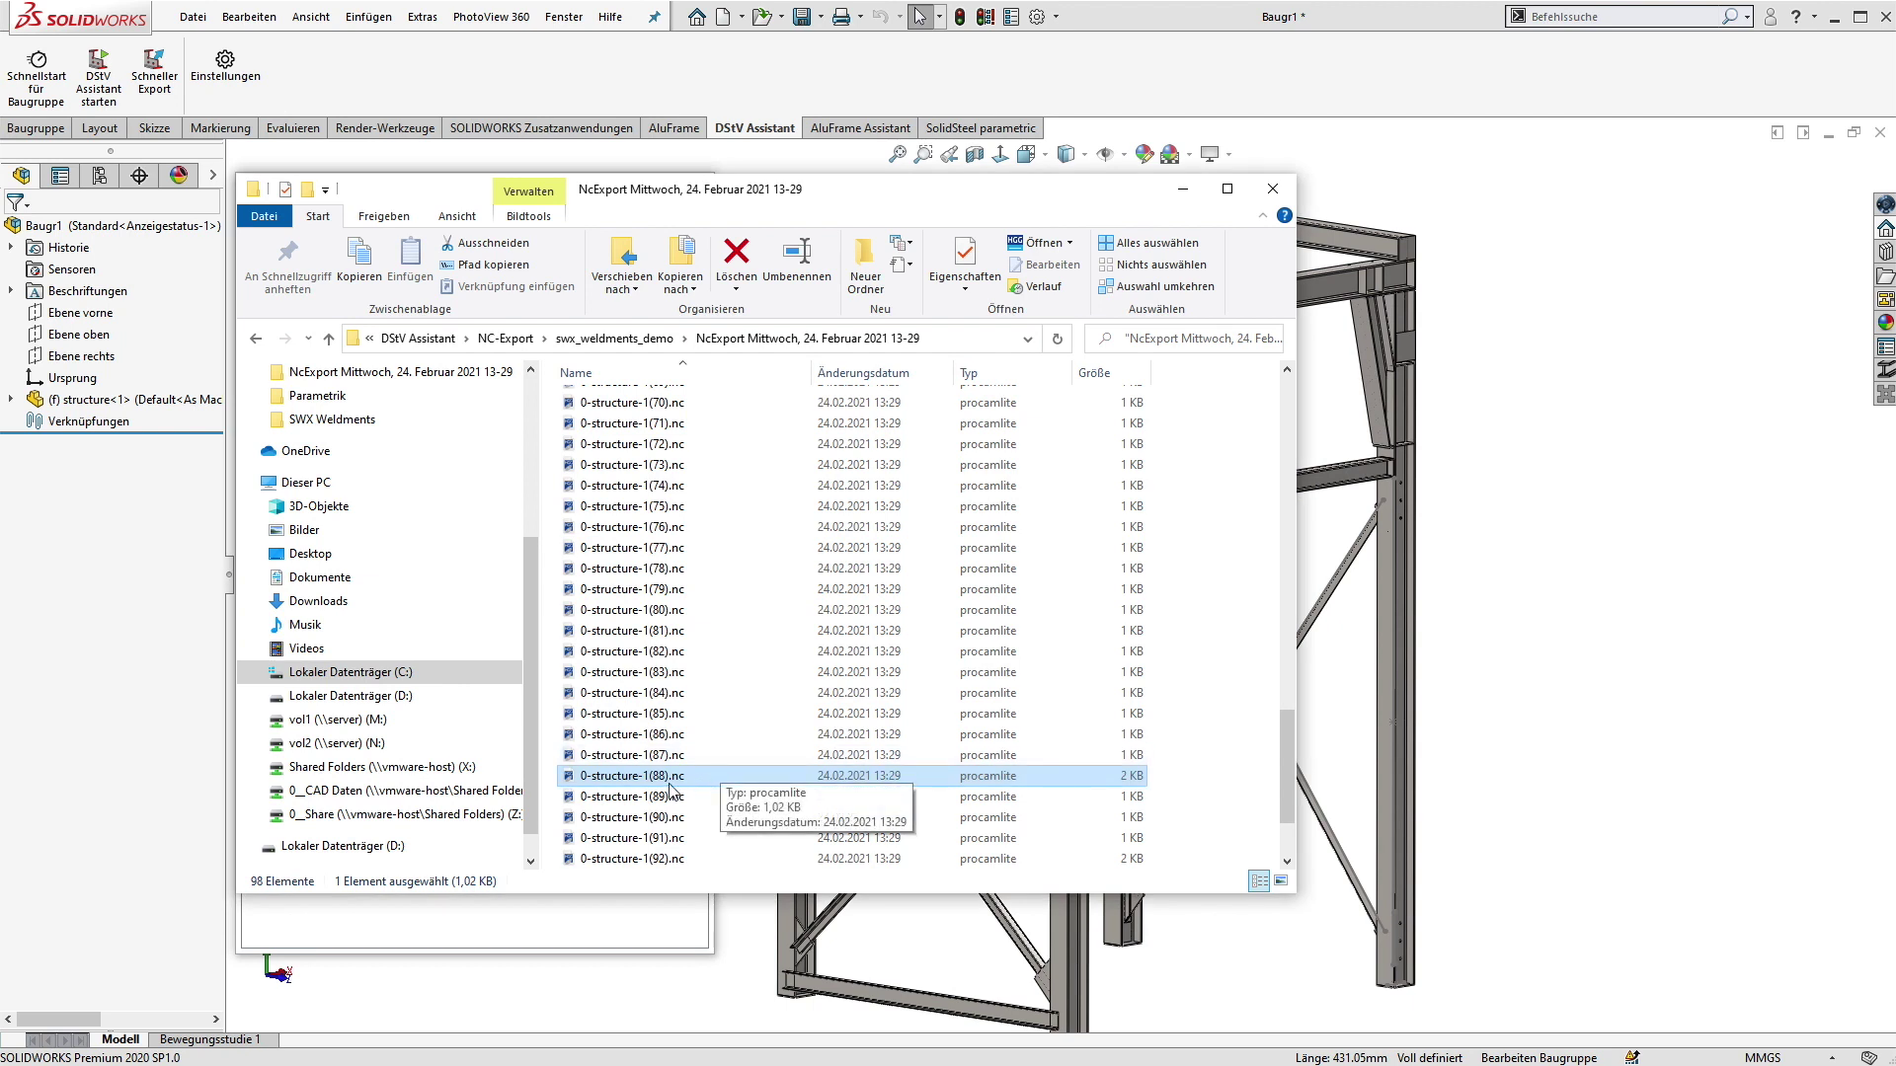
right_click(660, 776)
click(729, 834)
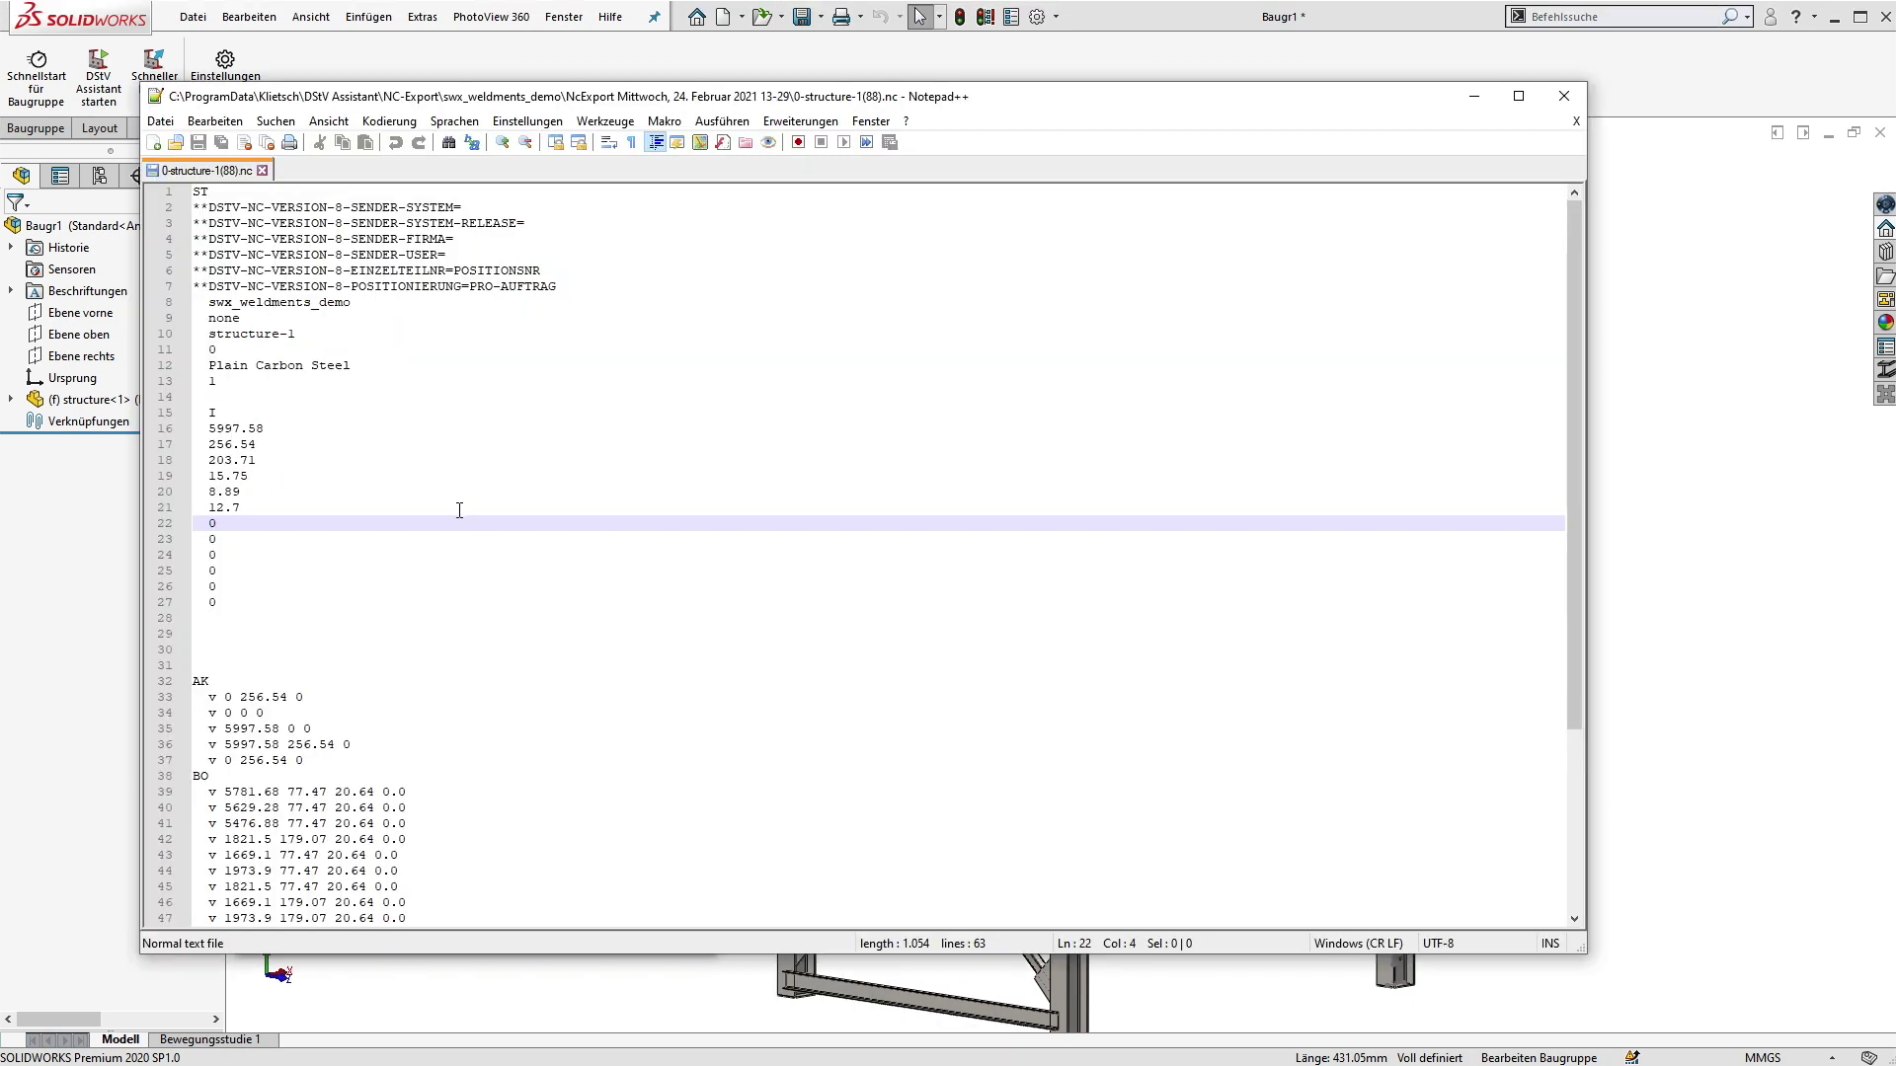
scroll(459, 509, down, 5)
scroll(460, 510, up, 4)
drag(242, 507, 193, 412)
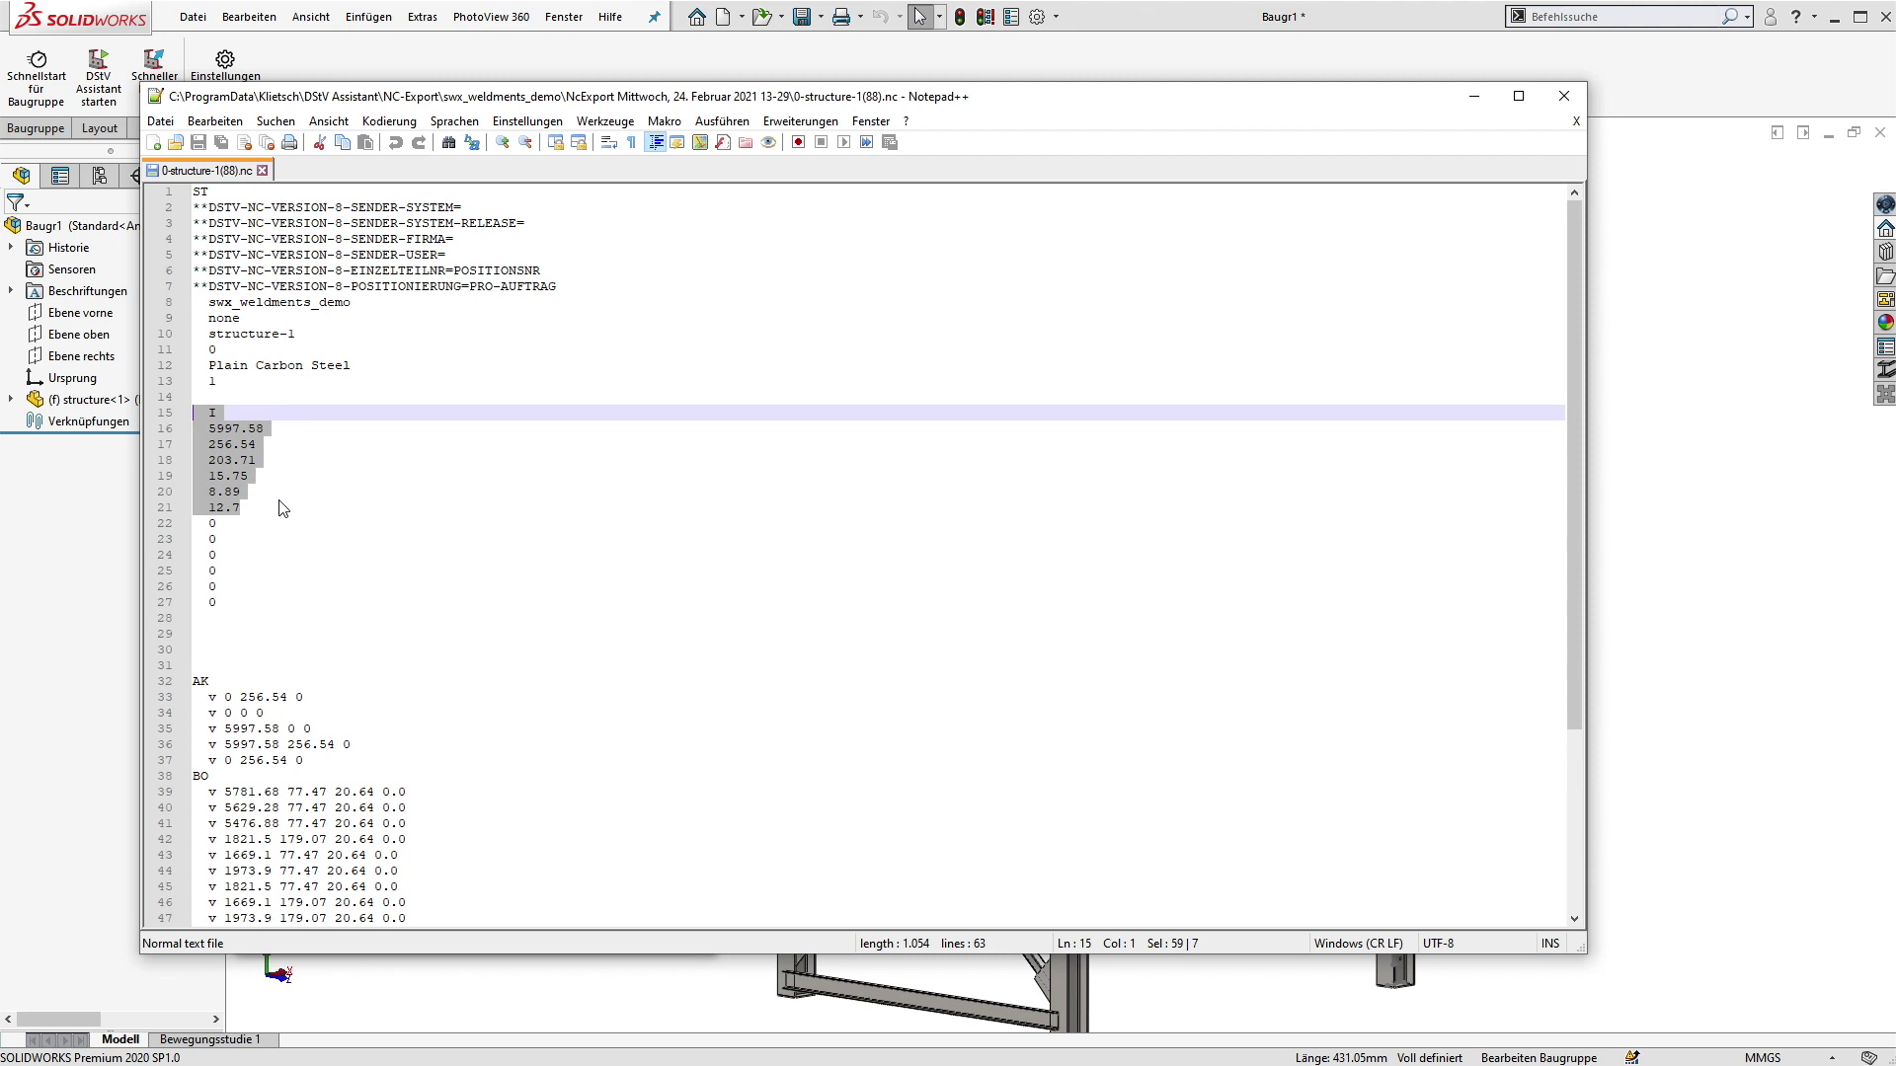
click(464, 493)
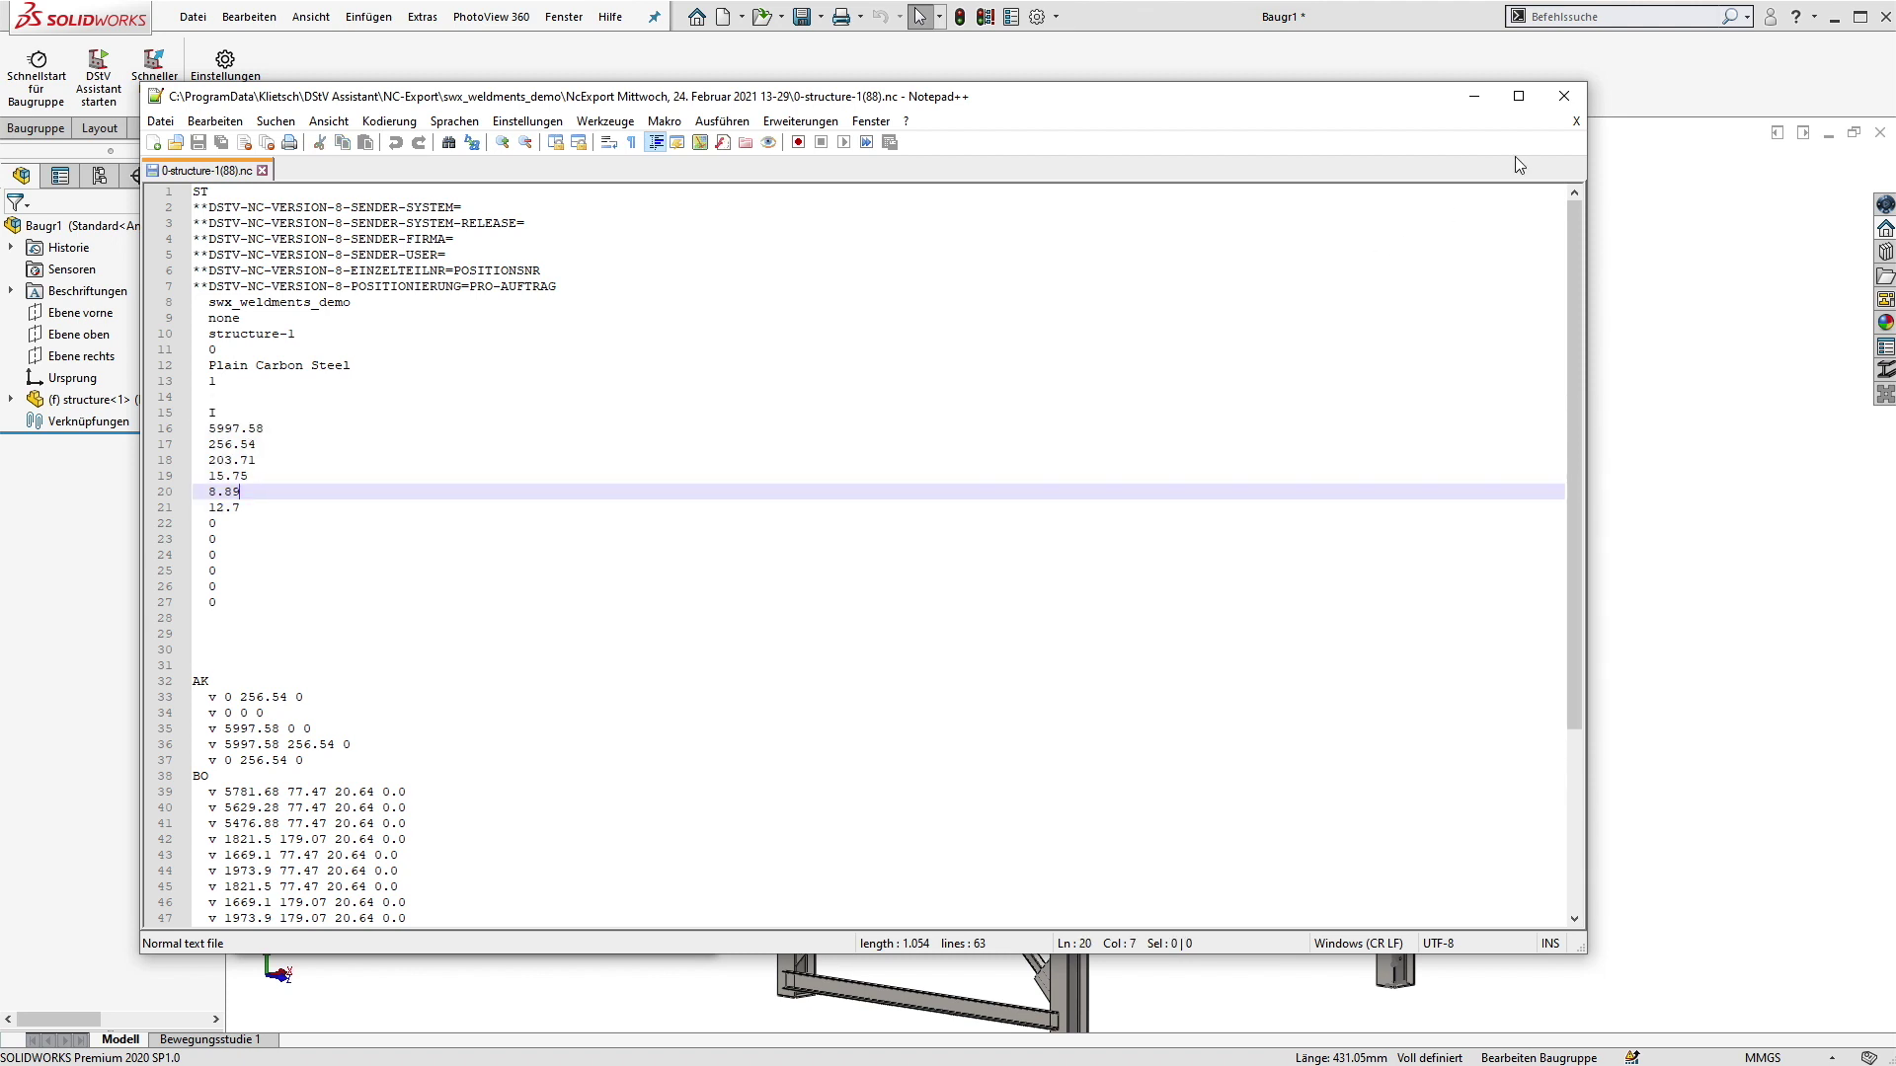
click(1564, 96)
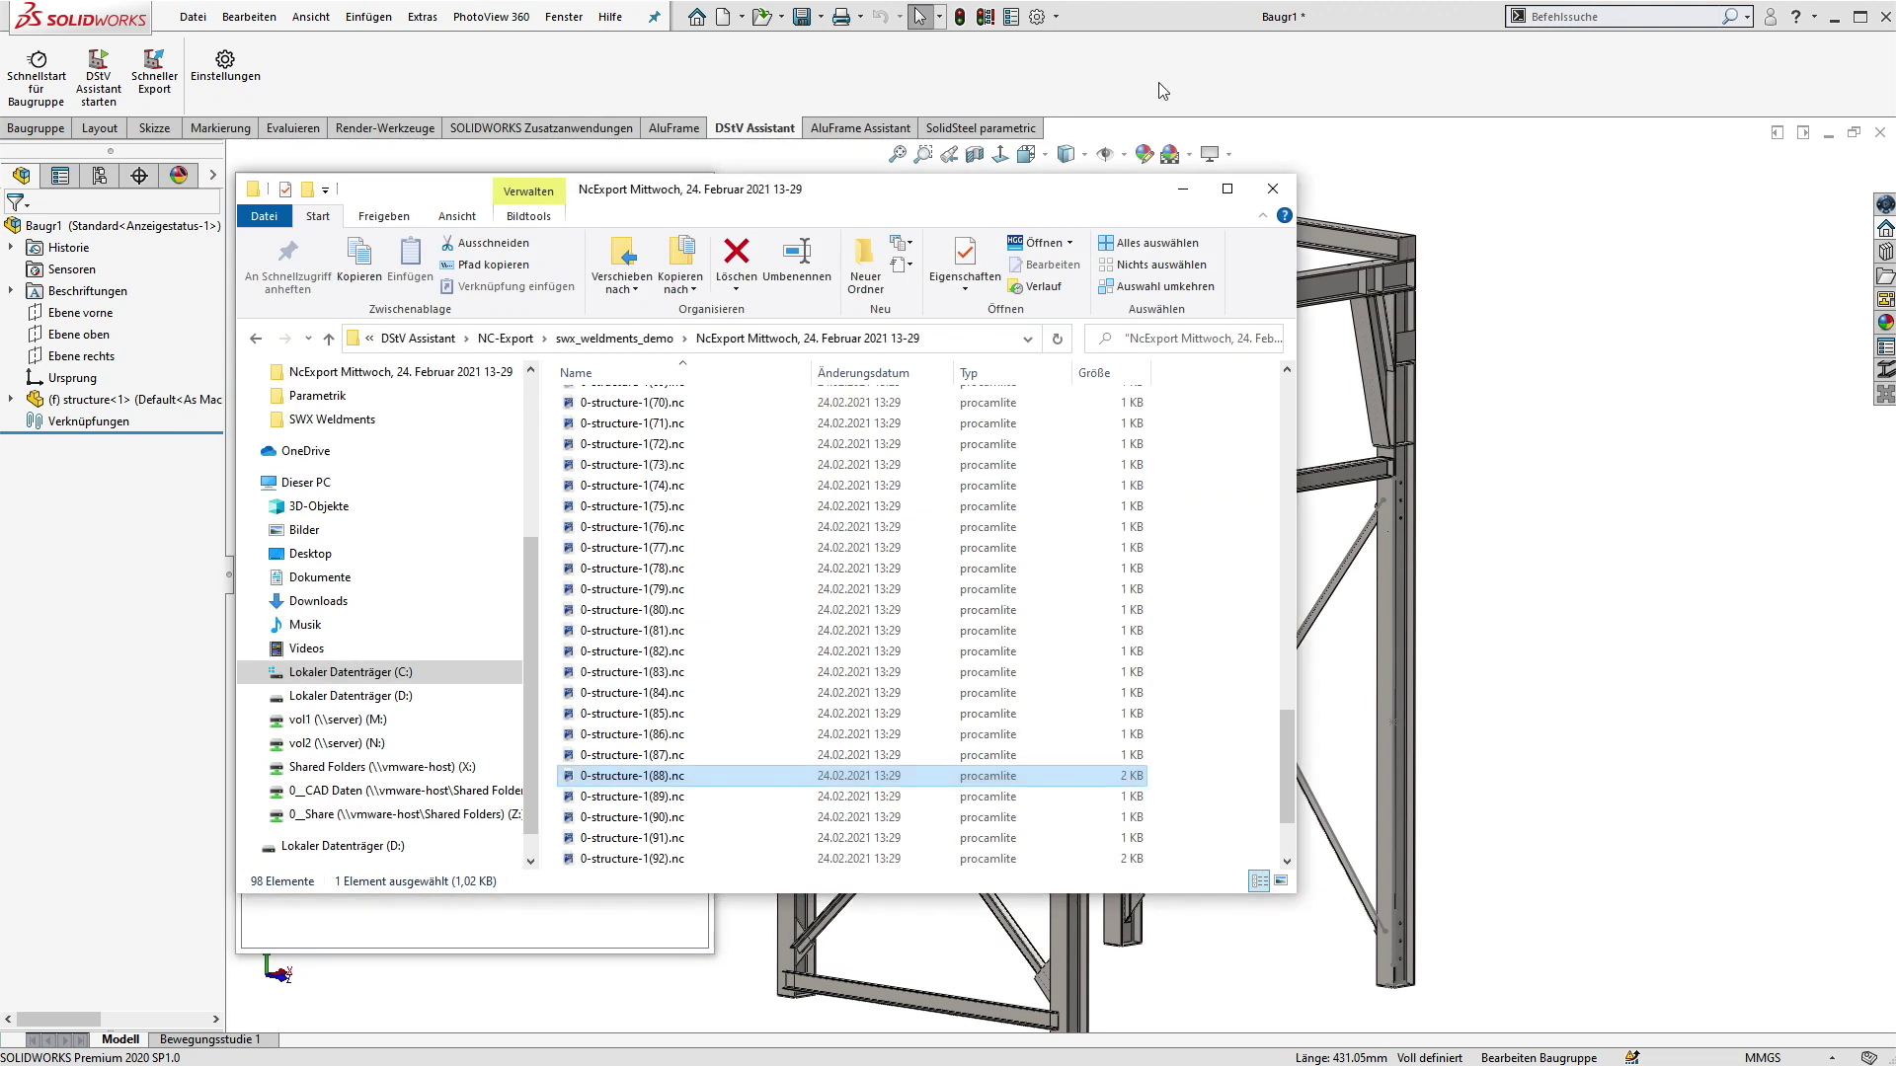
Step: Close the Explorer window of exported NC files to return to SOLIDWORKS
click(1272, 188)
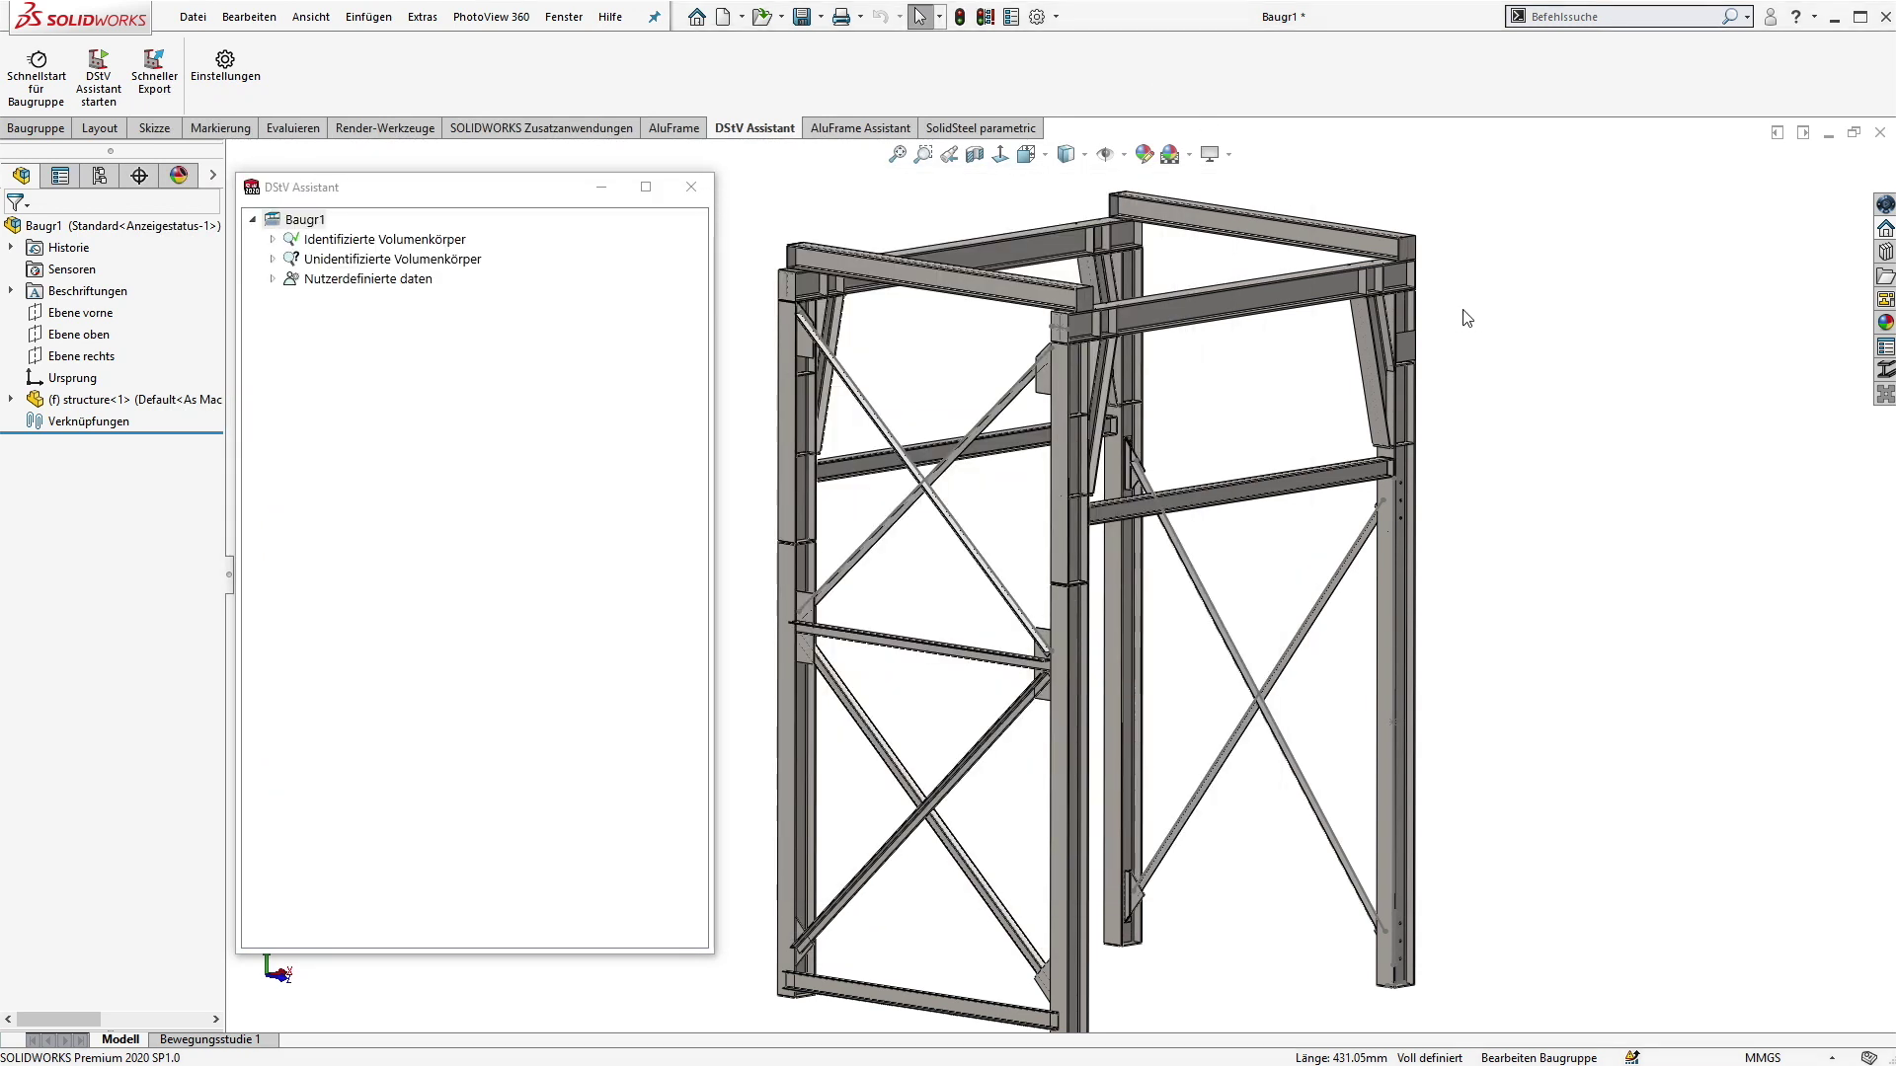